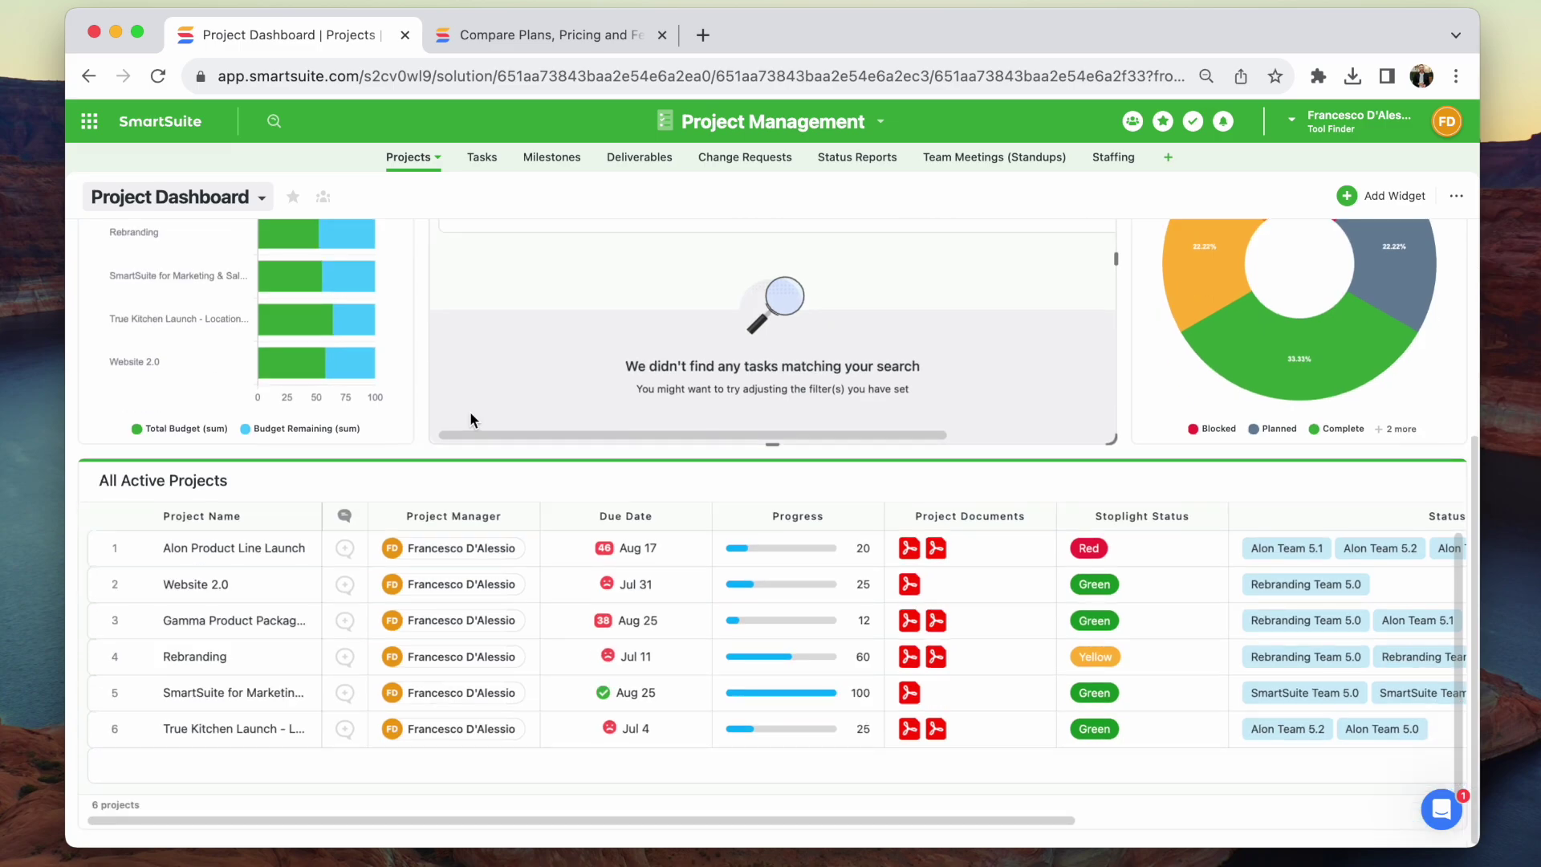
{"action": "scroll", "coordinate": [470, 411], "scroll_direction": "up", "scroll_amount": 5}
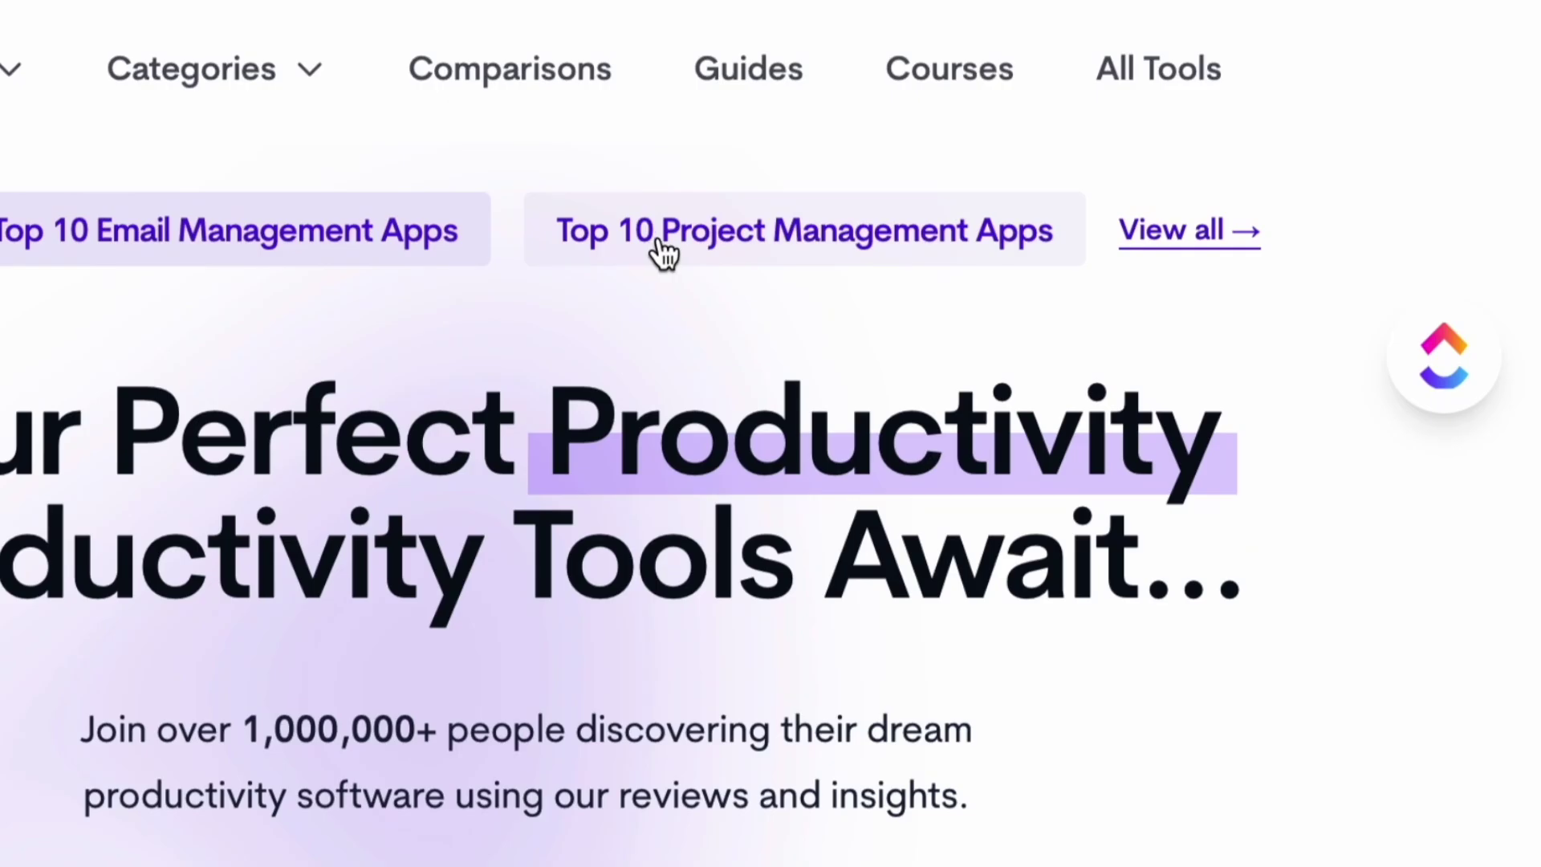
Open the Best Project Management Software for Teams article and jump to its Wrike section.
{"action": "left_click", "coordinate": [664, 247]}
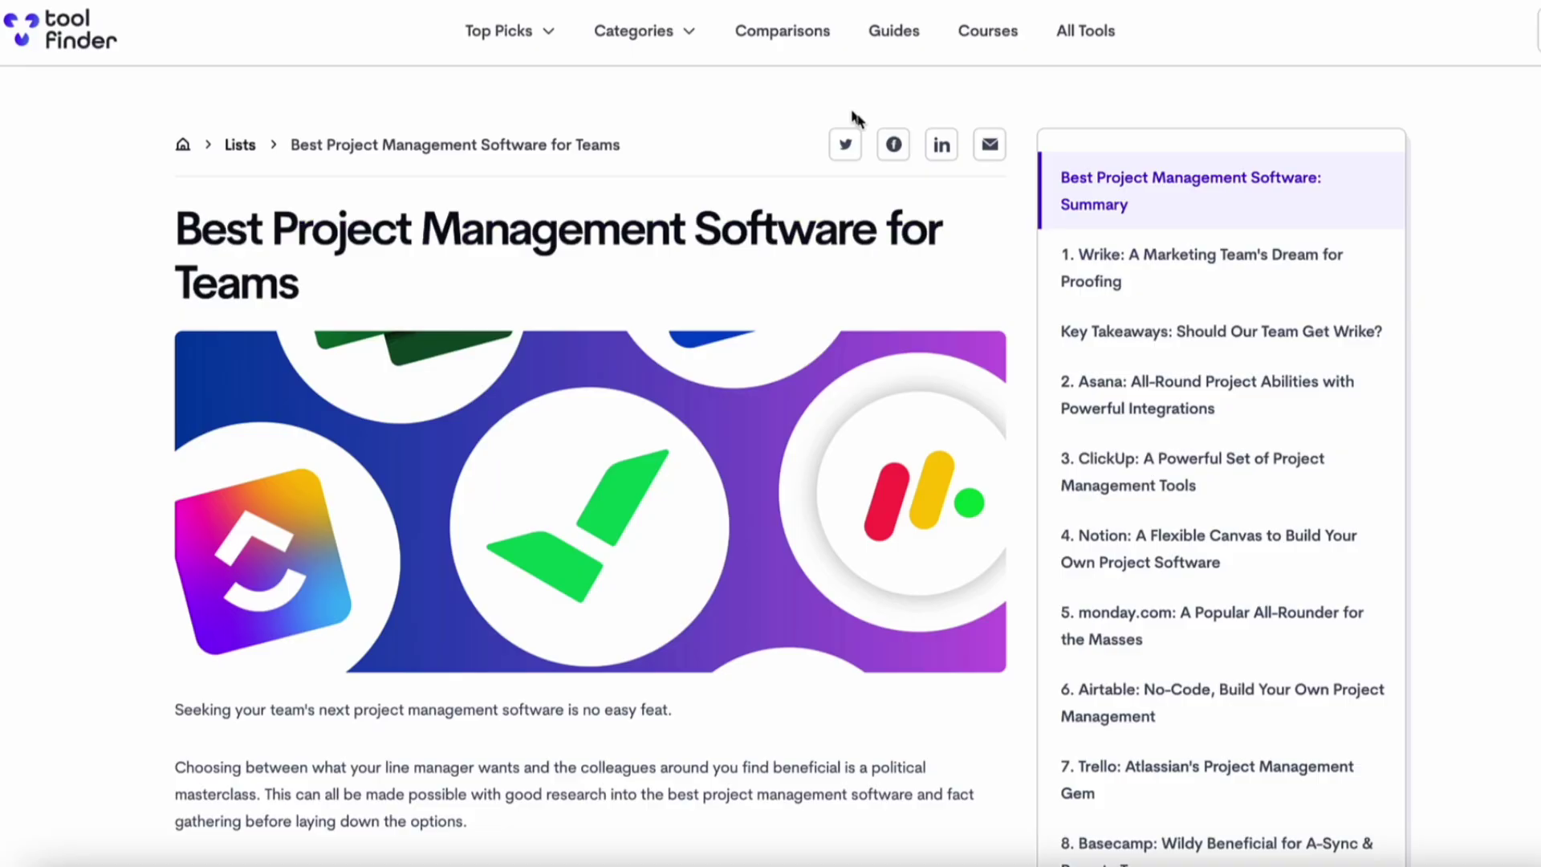
{"action": "left_click", "coordinate": [1205, 267]}
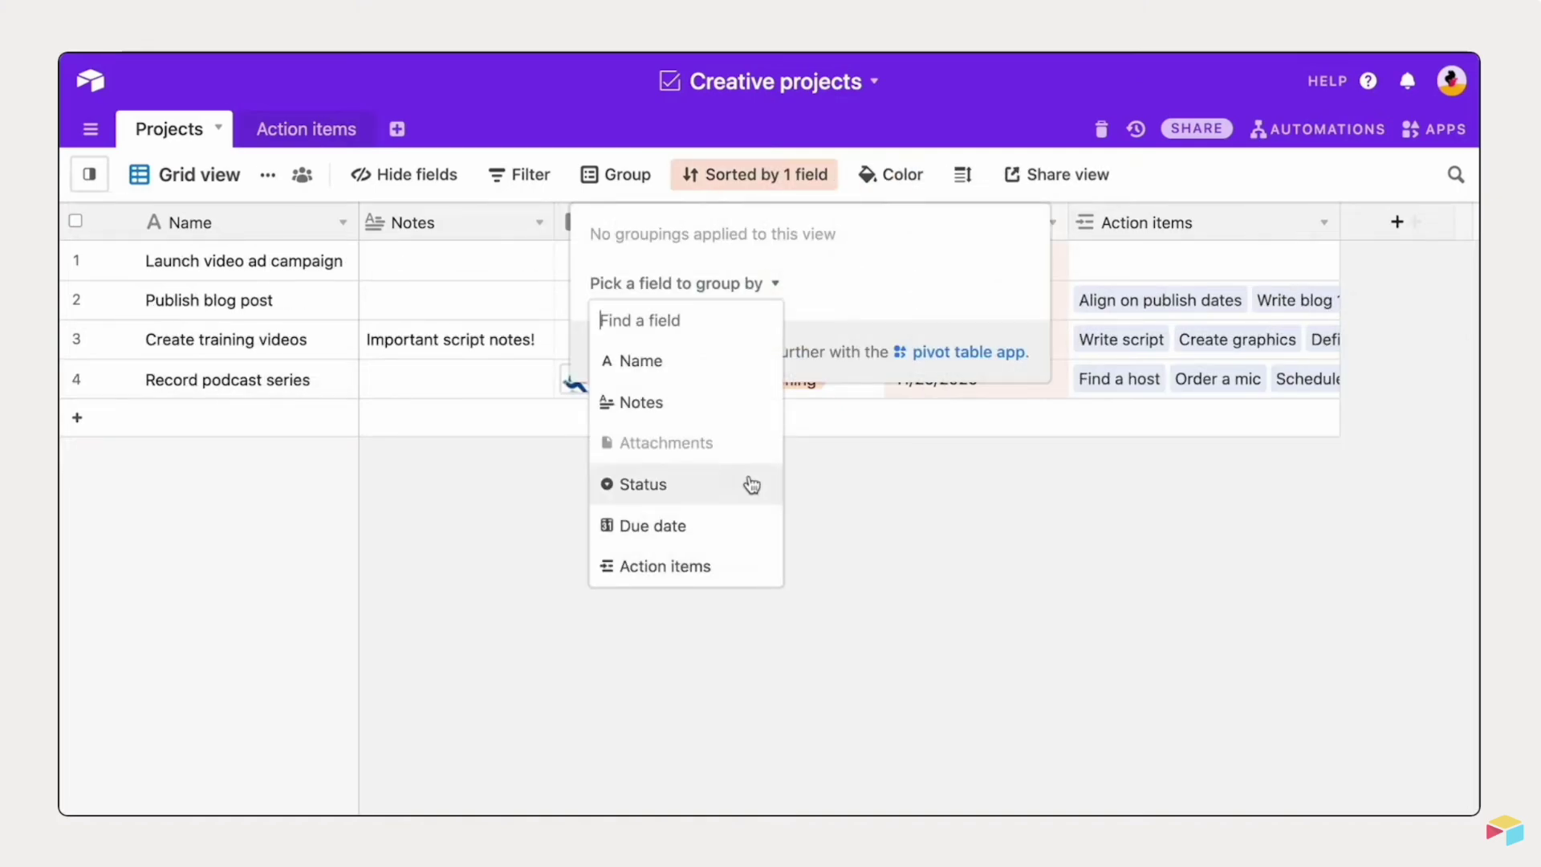
Group the Creative projects grid records by the Status field.
{"action": "left_click", "coordinate": [748, 480]}
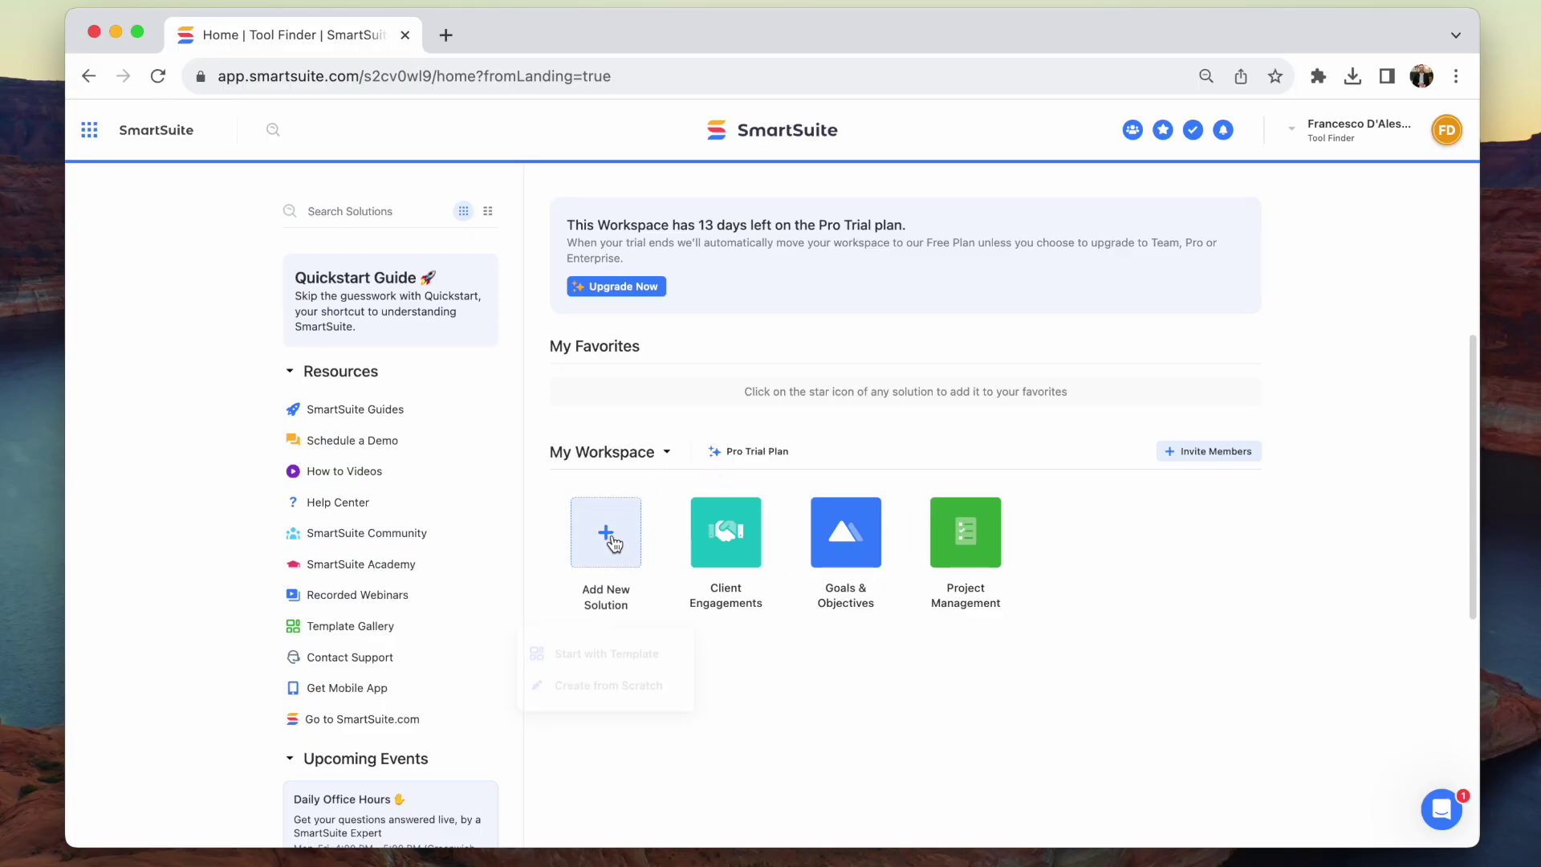
{"action": "left_click", "coordinate": [603, 646]}
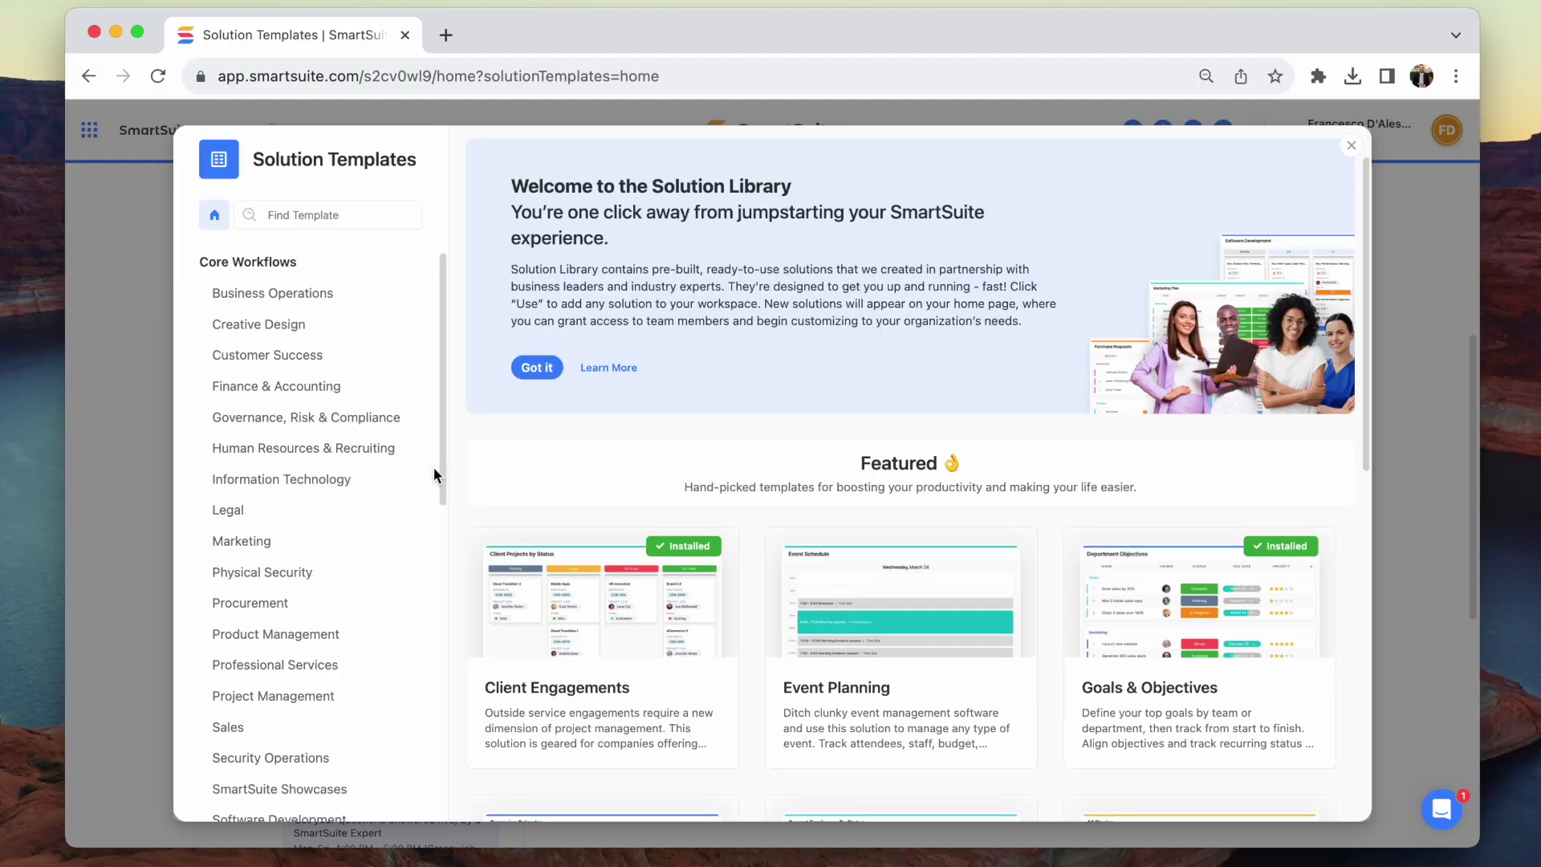
{"action": "scroll", "coordinate": [661, 611], "scroll_direction": "down", "scroll_amount": 5}
{"action": "scroll", "coordinate": [662, 611], "scroll_direction": "down", "scroll_amount": 5}
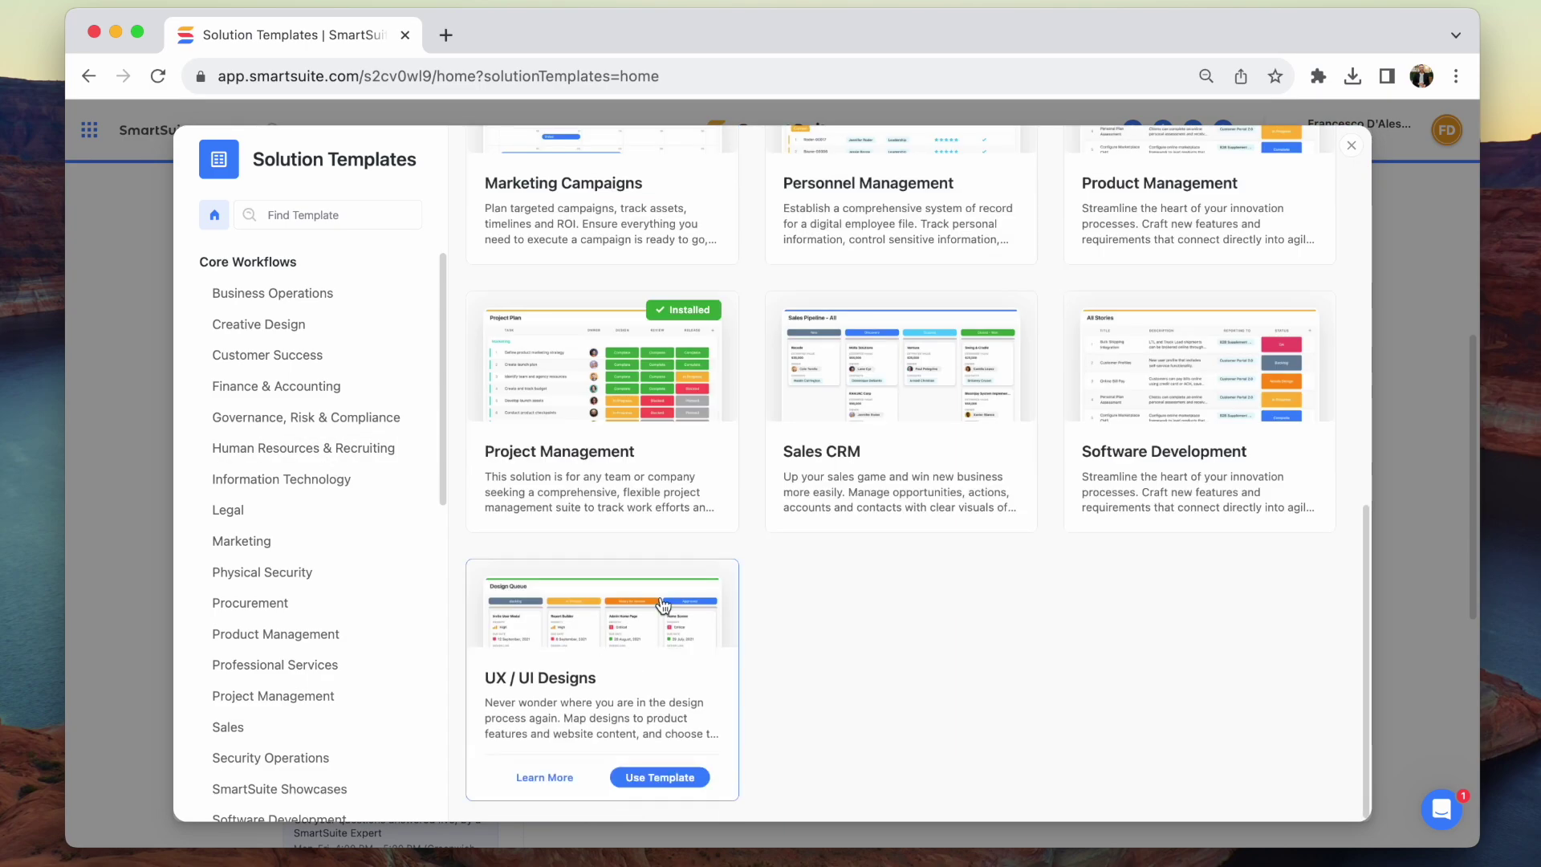
{"action": "scroll", "coordinate": [875, 430], "scroll_direction": "up", "scroll_amount": 3}
{"action": "scroll", "coordinate": [843, 362], "scroll_direction": "up", "scroll_amount": 6}
{"action": "left_click", "coordinate": [556, 374]}
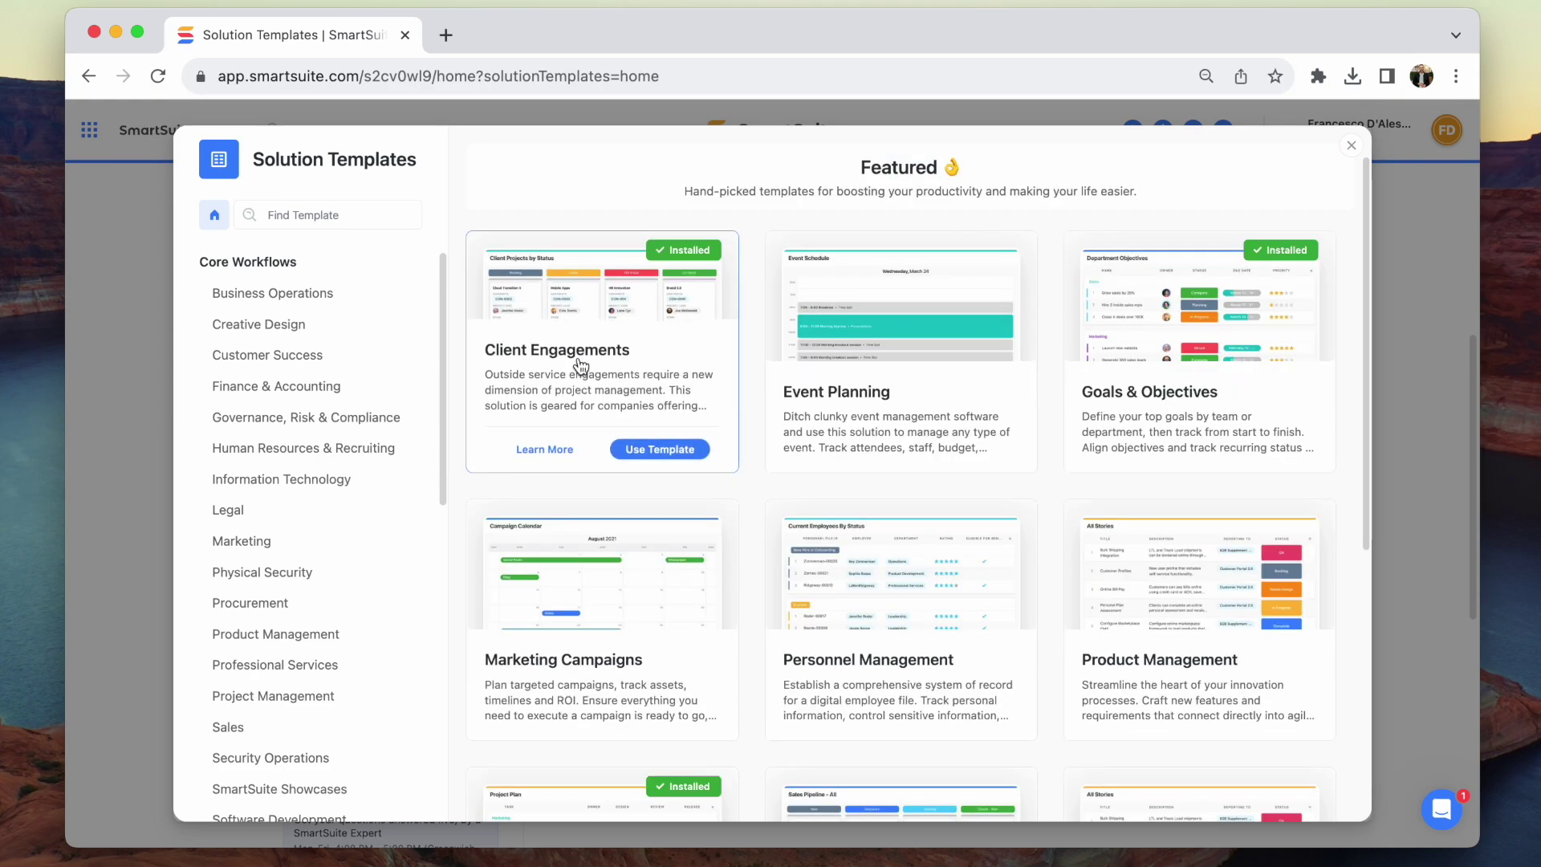
{"action": "left_click", "coordinate": [256, 479]}
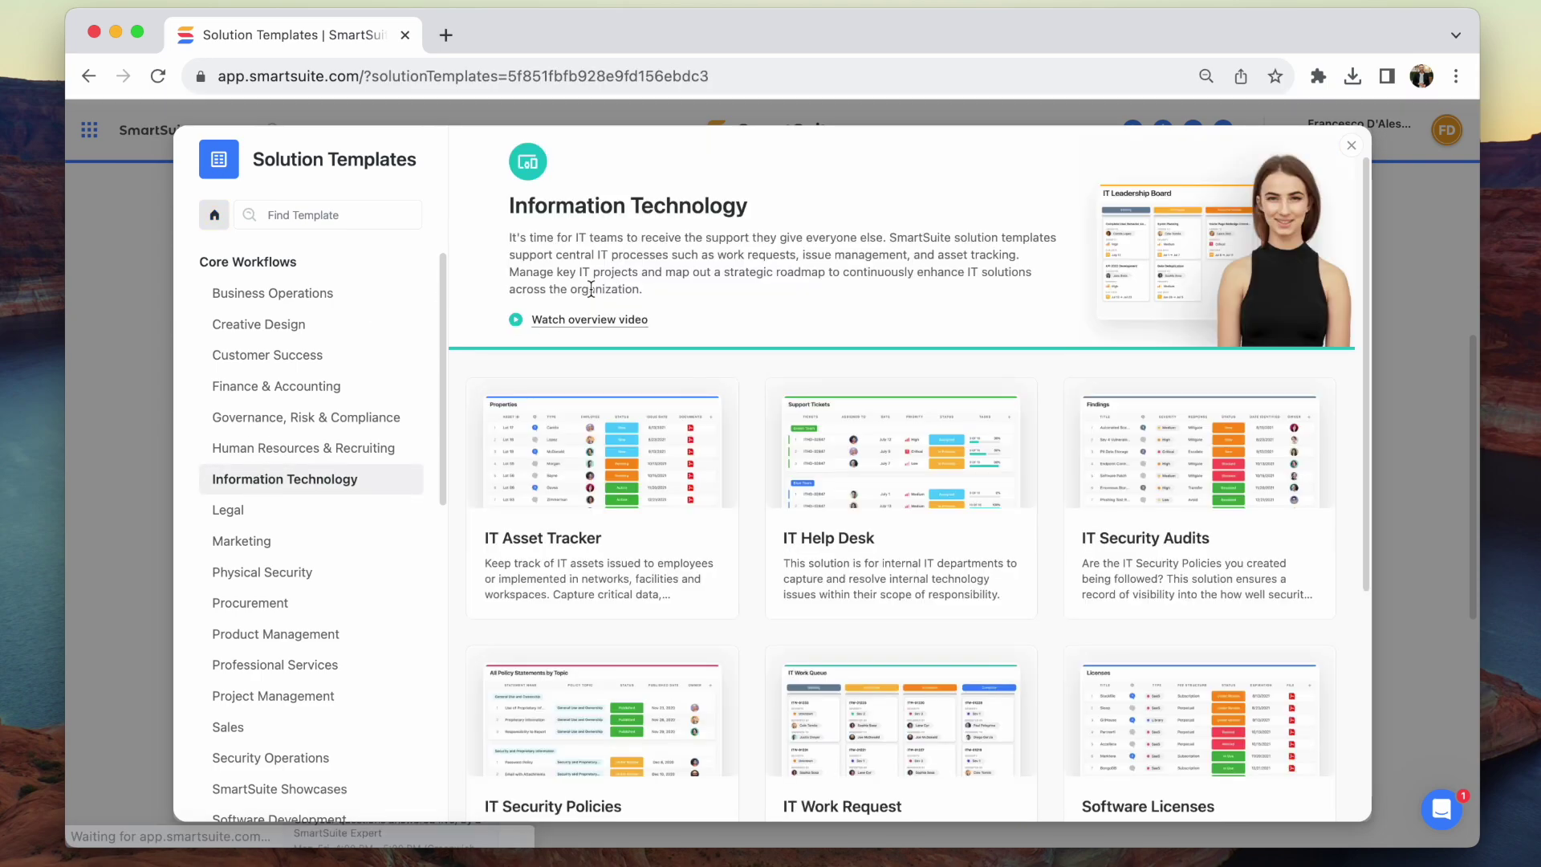
{"action": "scroll", "coordinate": [583, 367], "scroll_direction": "down", "scroll_amount": 2}
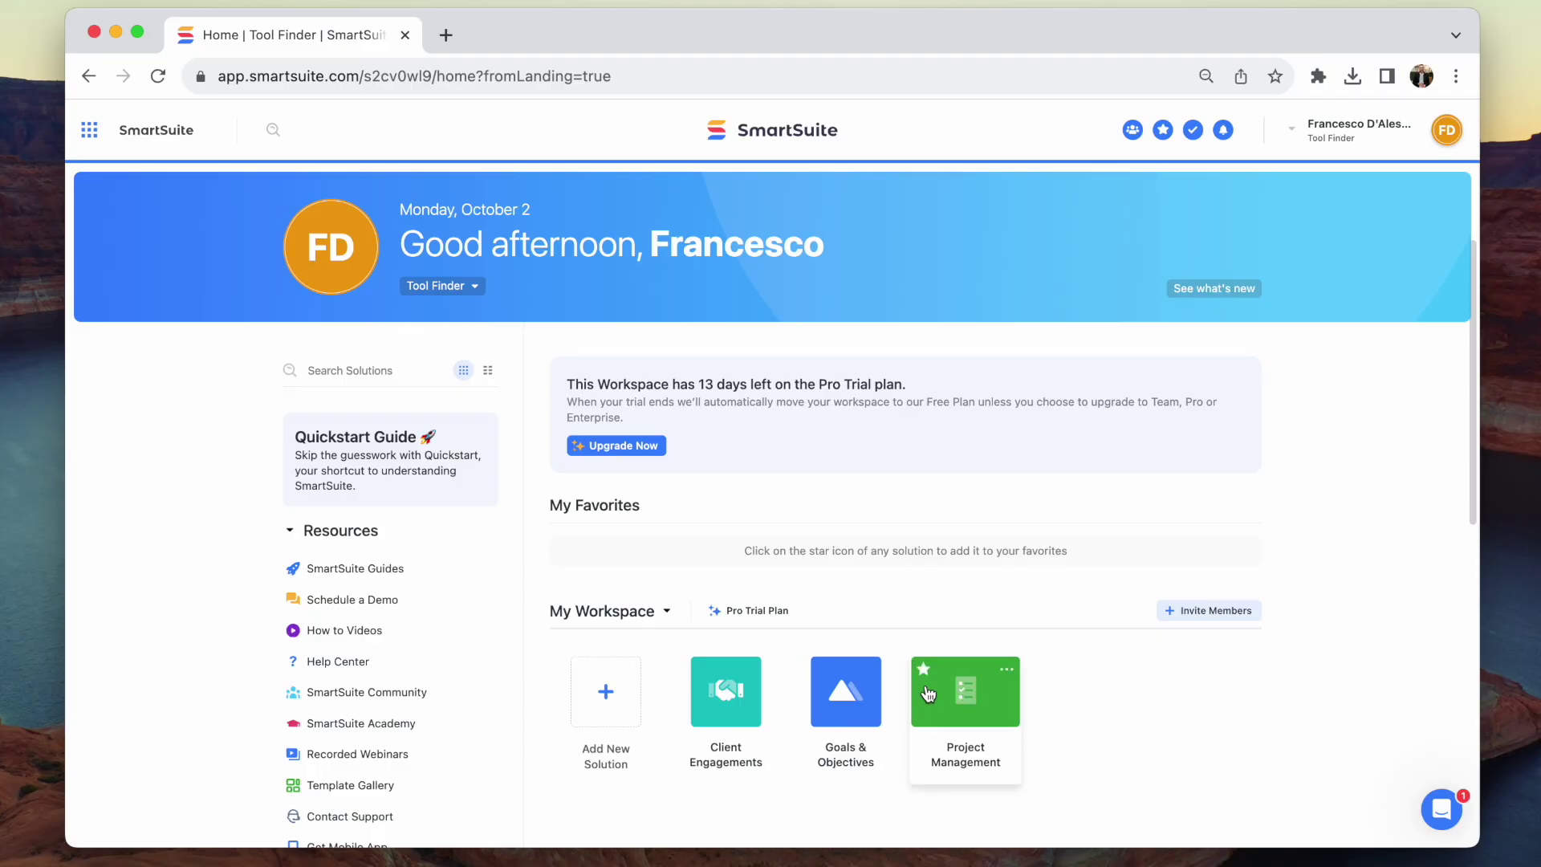
{"action": "scroll", "coordinate": [928, 693], "scroll_direction": "down", "scroll_amount": 3}
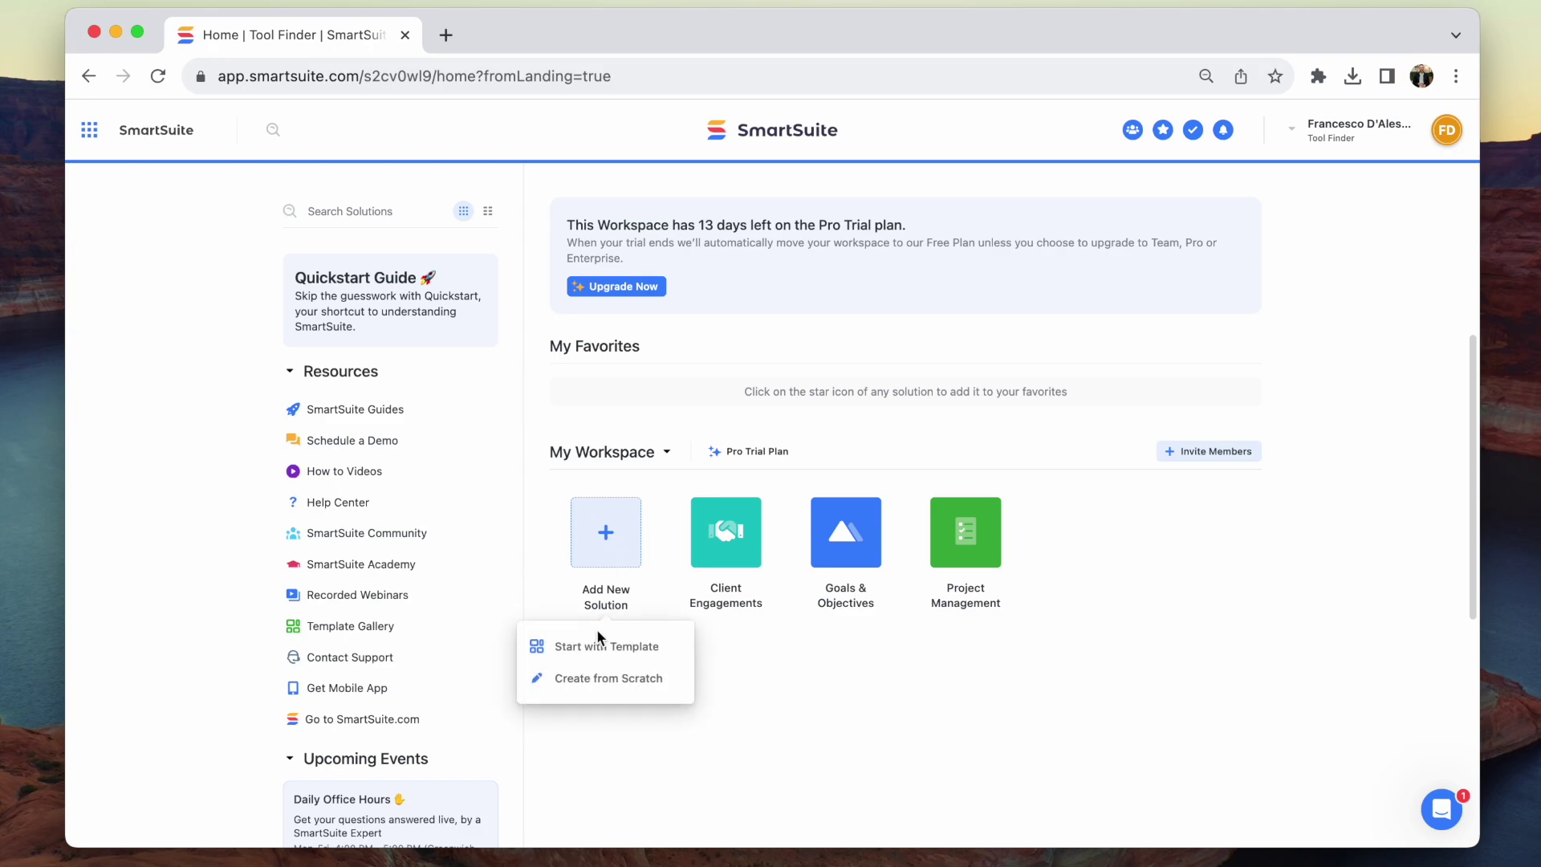
{"action": "left_click", "coordinate": [599, 651]}
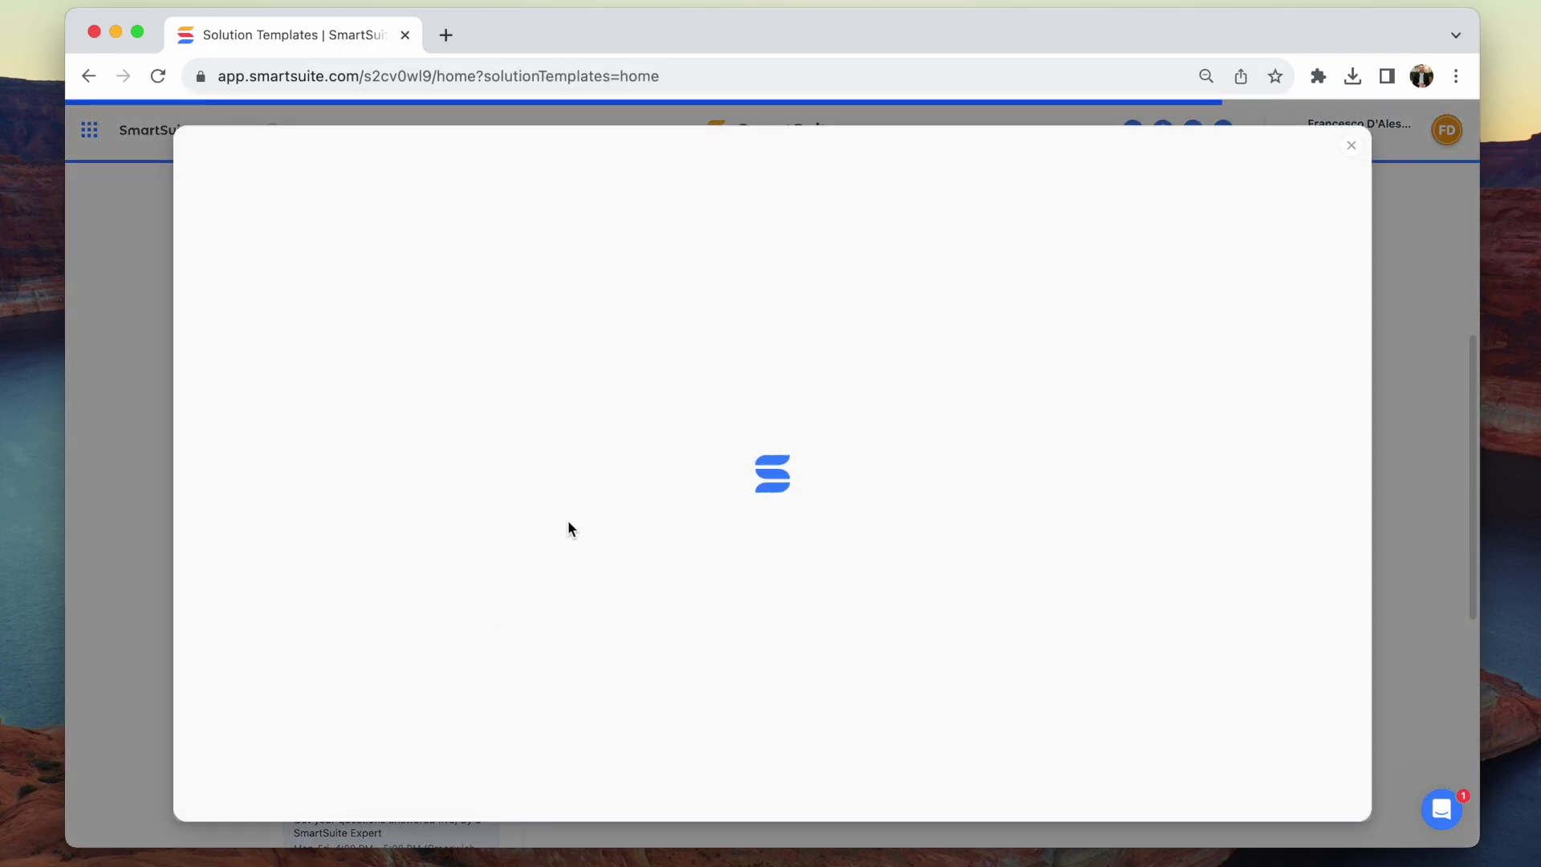
{"action": "scroll", "coordinate": [658, 604], "scroll_direction": "down", "scroll_amount": 10}
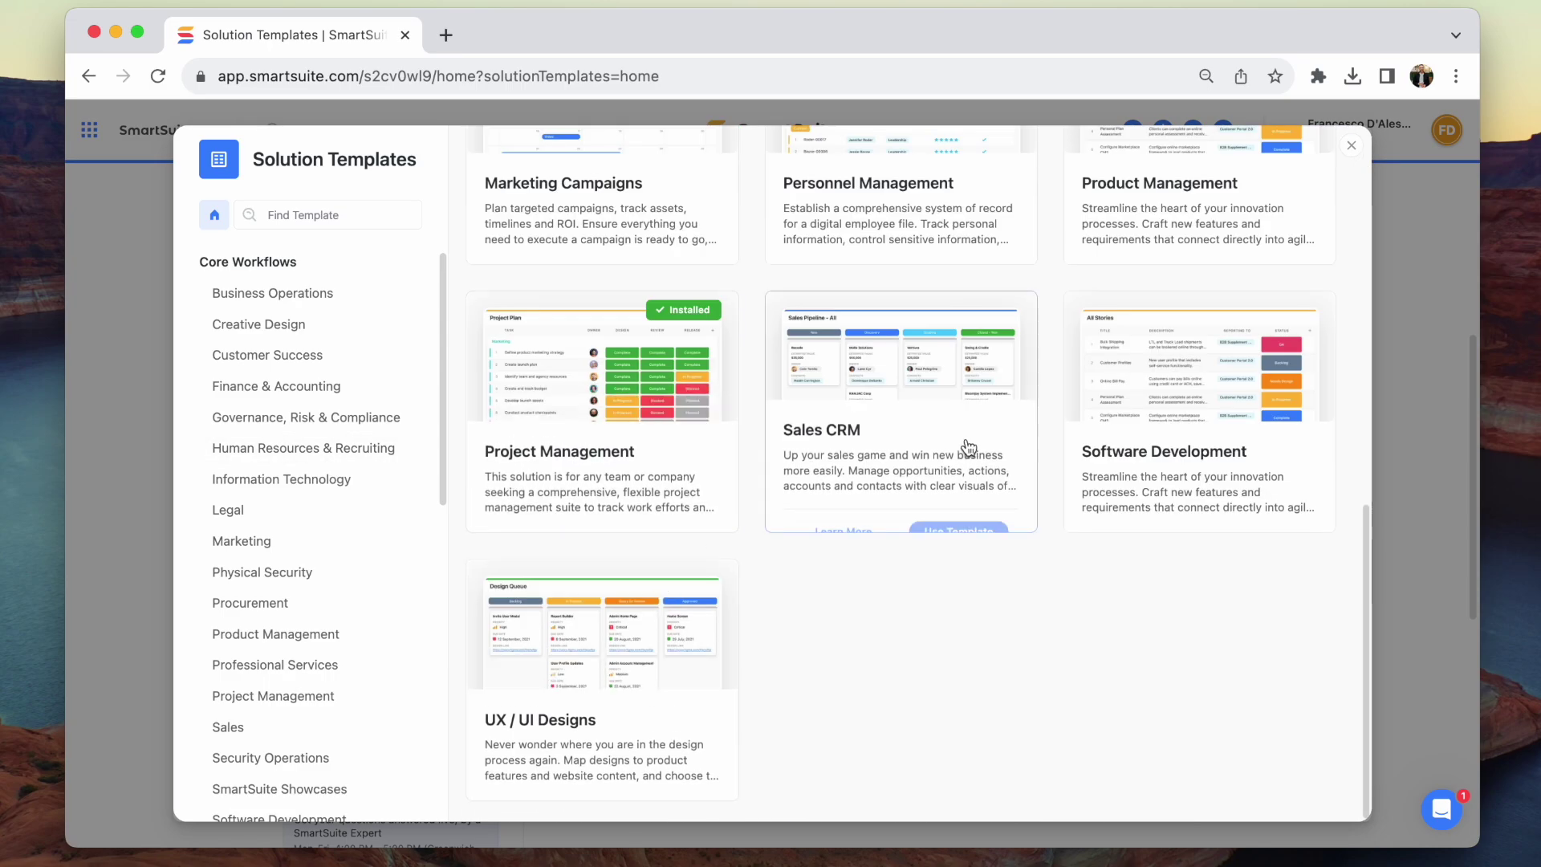
{"action": "scroll", "coordinate": [876, 430], "scroll_direction": "up", "scroll_amount": 10}
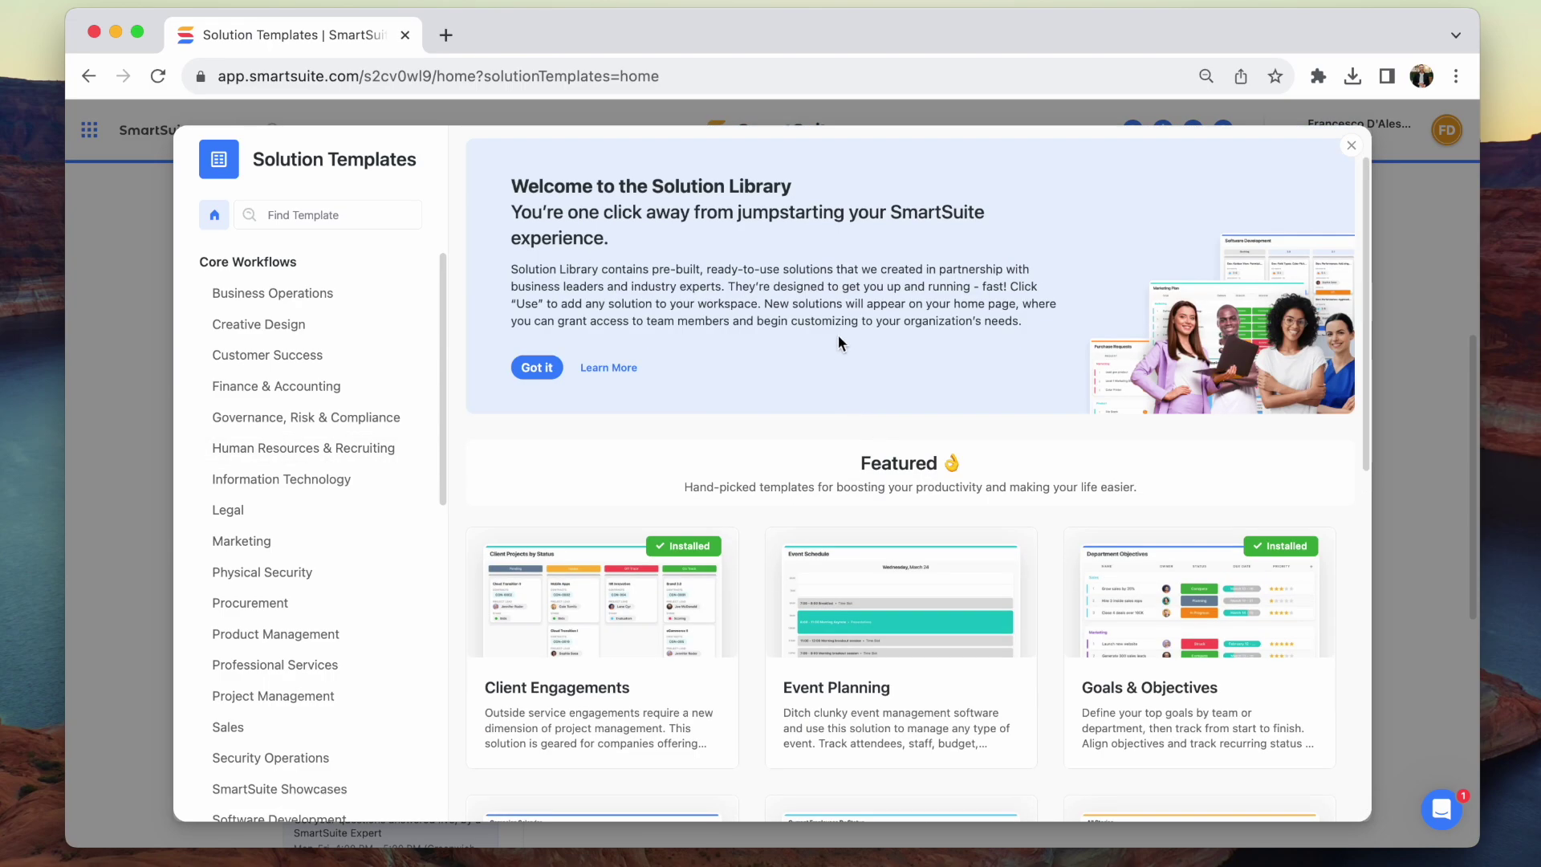
{"action": "left_click", "coordinate": [537, 367]}
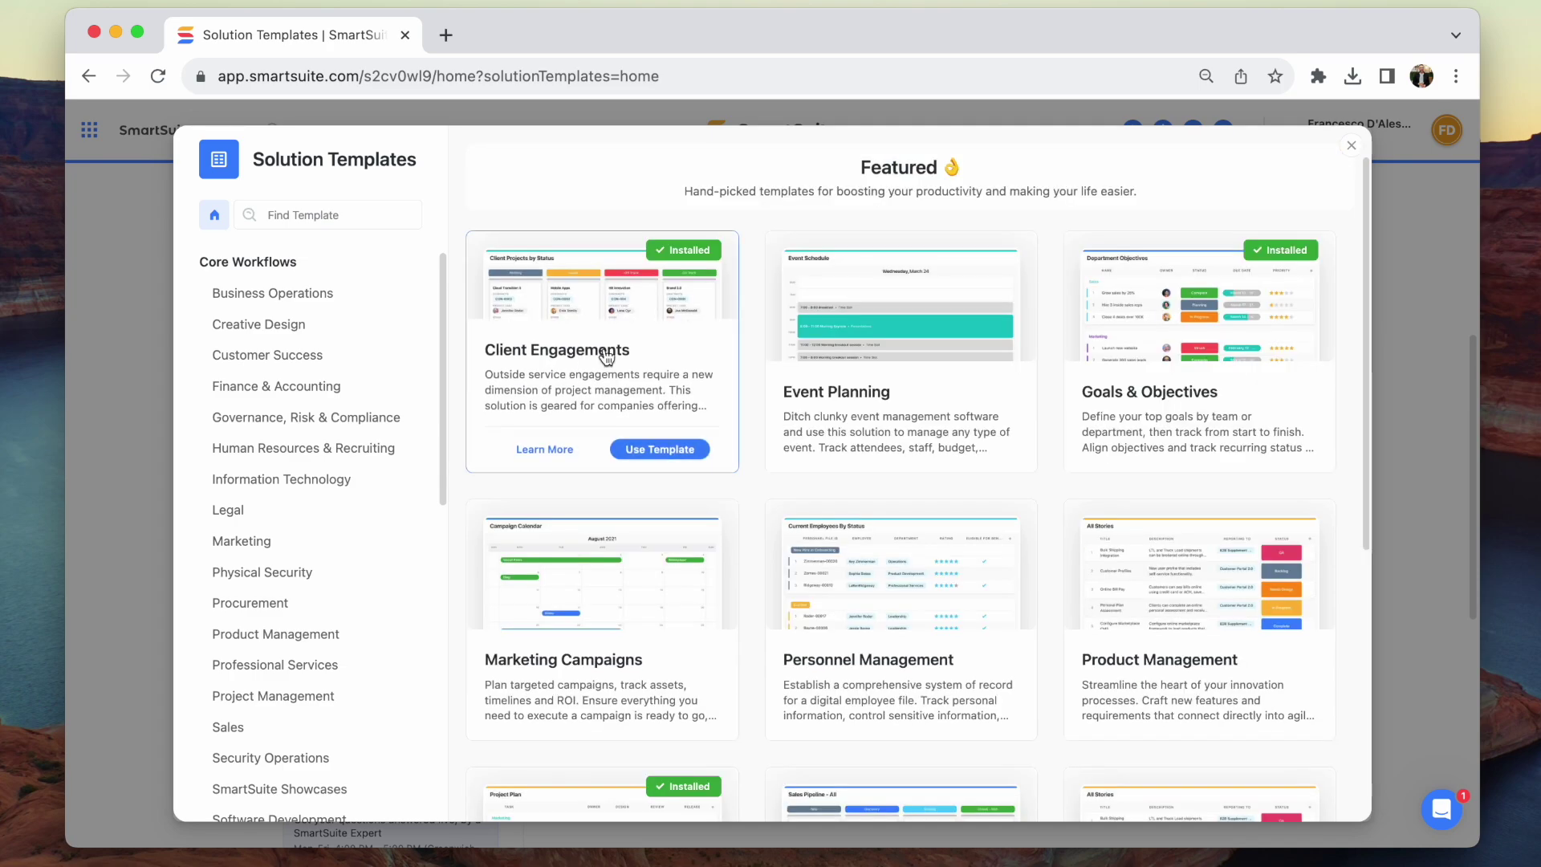
{"action": "left_click", "coordinate": [257, 478]}
{"action": "scroll", "coordinate": [641, 507], "scroll_direction": "down", "scroll_amount": 2}
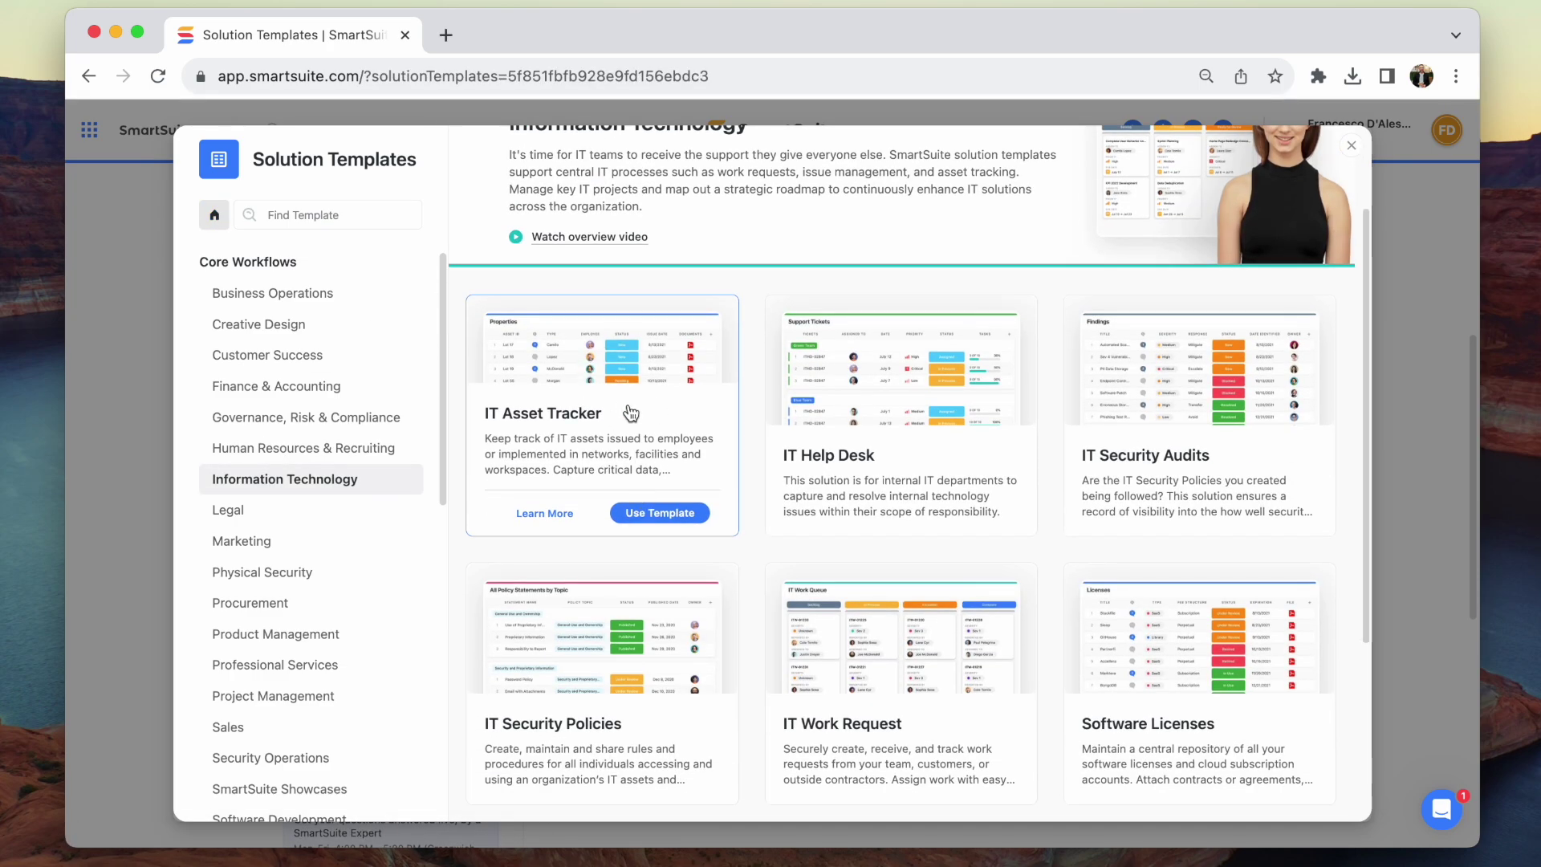
{"action": "mouse_move", "coordinate": [901, 412]}
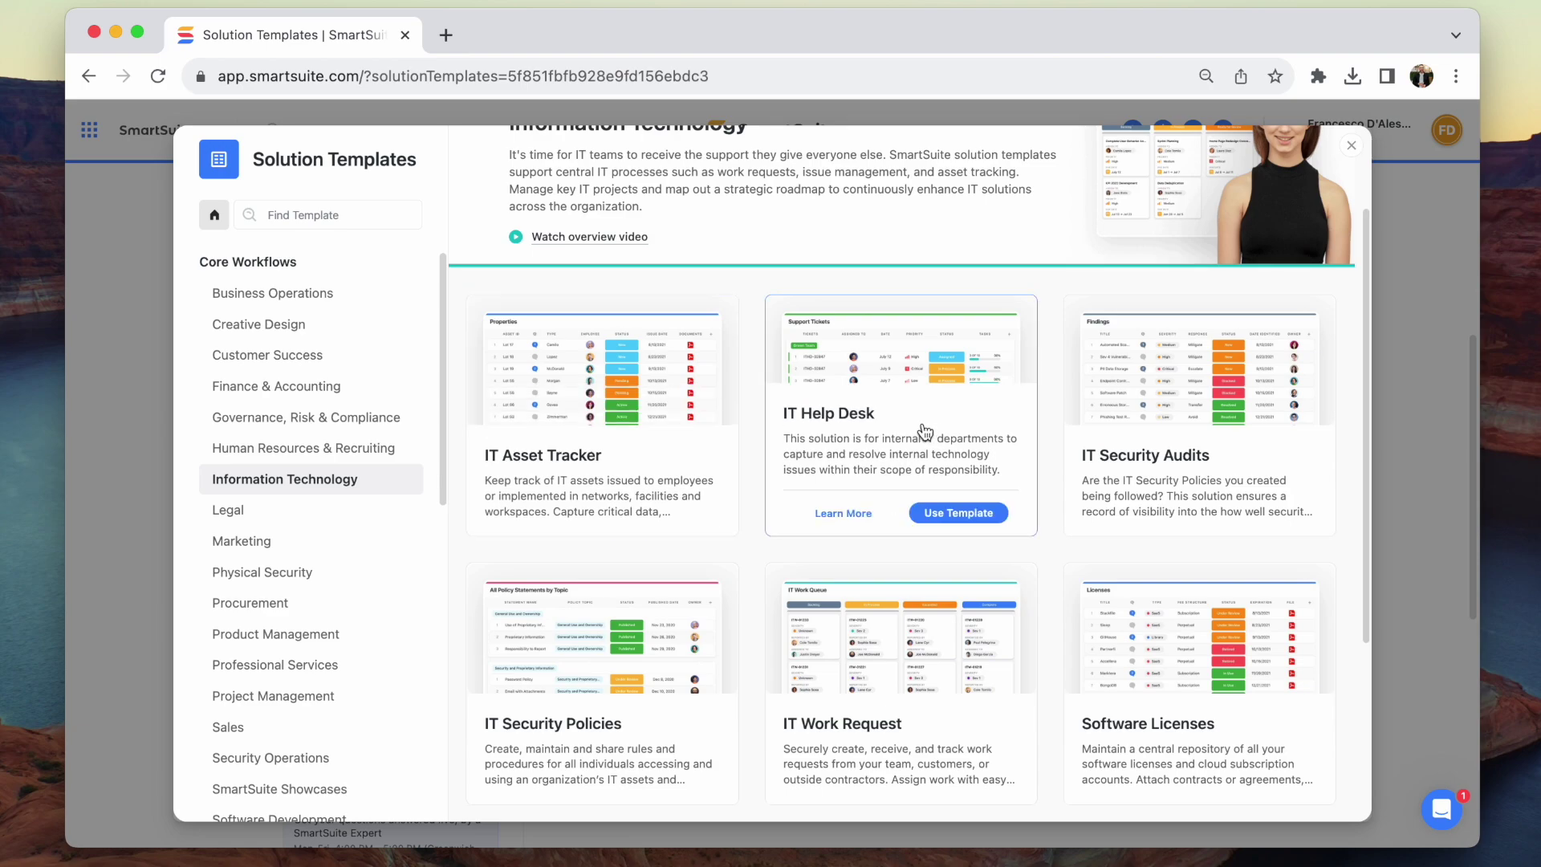
{"action": "scroll", "coordinate": [841, 455], "scroll_direction": "up", "scroll_amount": 1}
{"action": "key", "text": "Escape"}
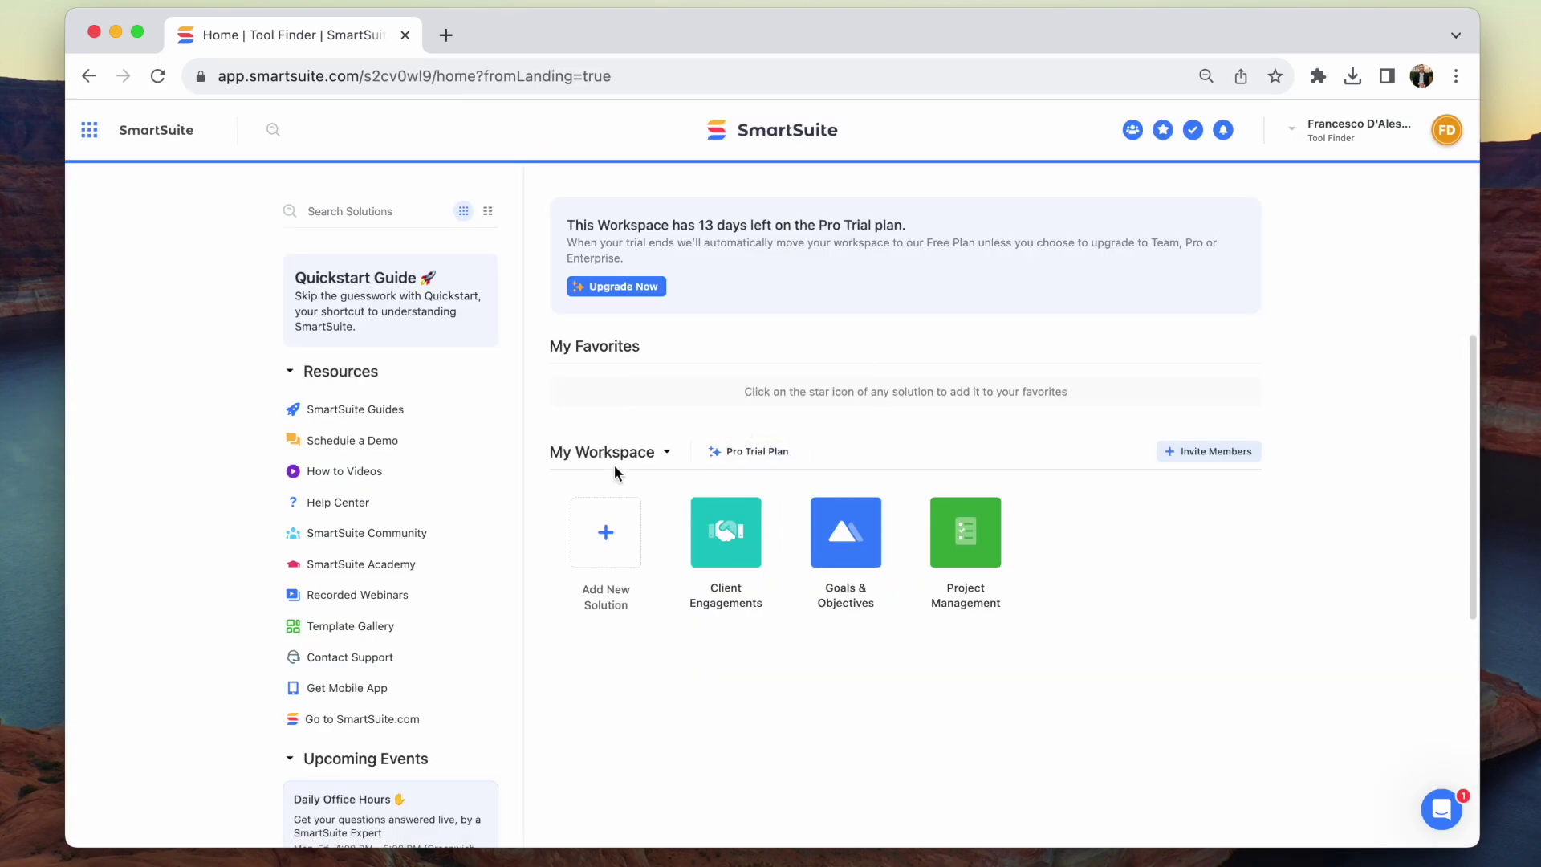
{"action": "scroll", "coordinate": [614, 470], "scroll_direction": "up", "scroll_amount": 2}
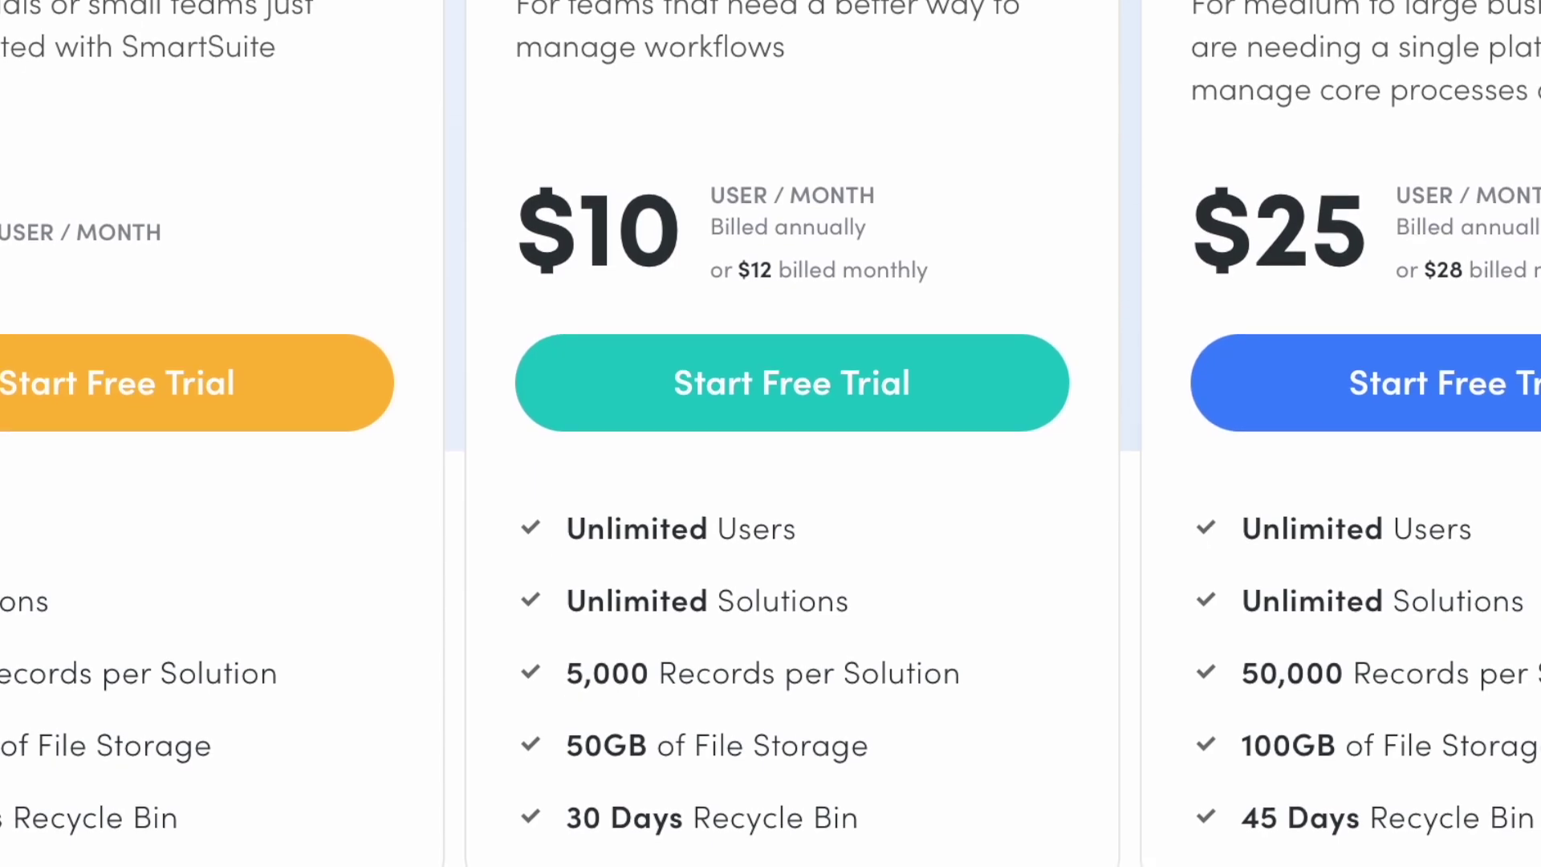
Show the Change View Type dropdown for the Change Request Queue kanban board.
{"action": "left_click", "coordinate": [160, 232]}
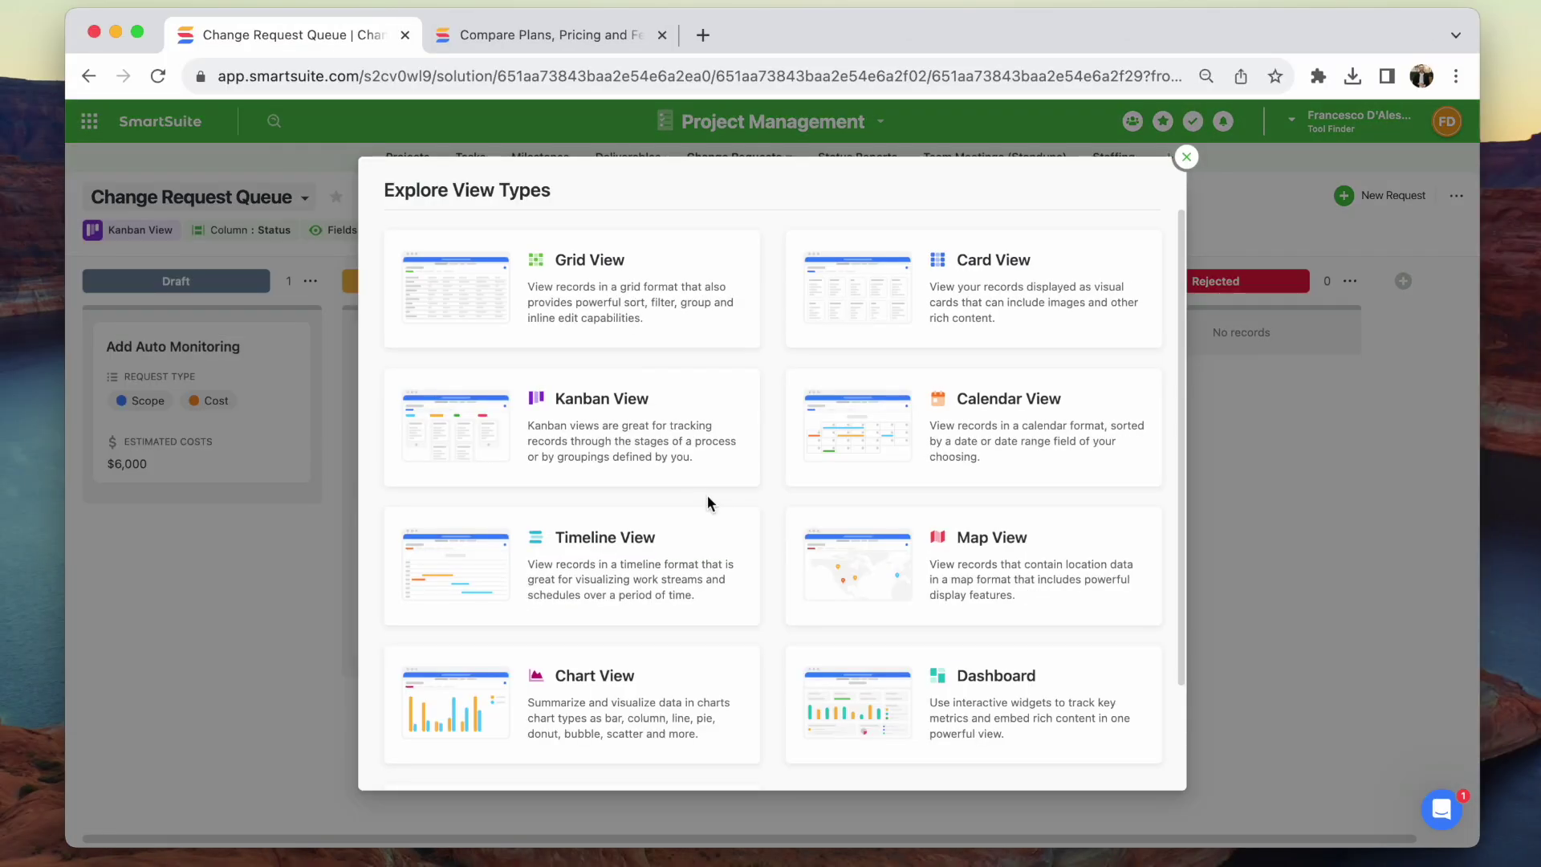
{"action": "scroll", "coordinate": [707, 496], "scroll_direction": "down", "scroll_amount": 2}
{"action": "scroll", "coordinate": [707, 495], "scroll_direction": "up", "scroll_amount": 1}
{"action": "scroll", "coordinate": [707, 495], "scroll_direction": "up", "scroll_amount": 2}
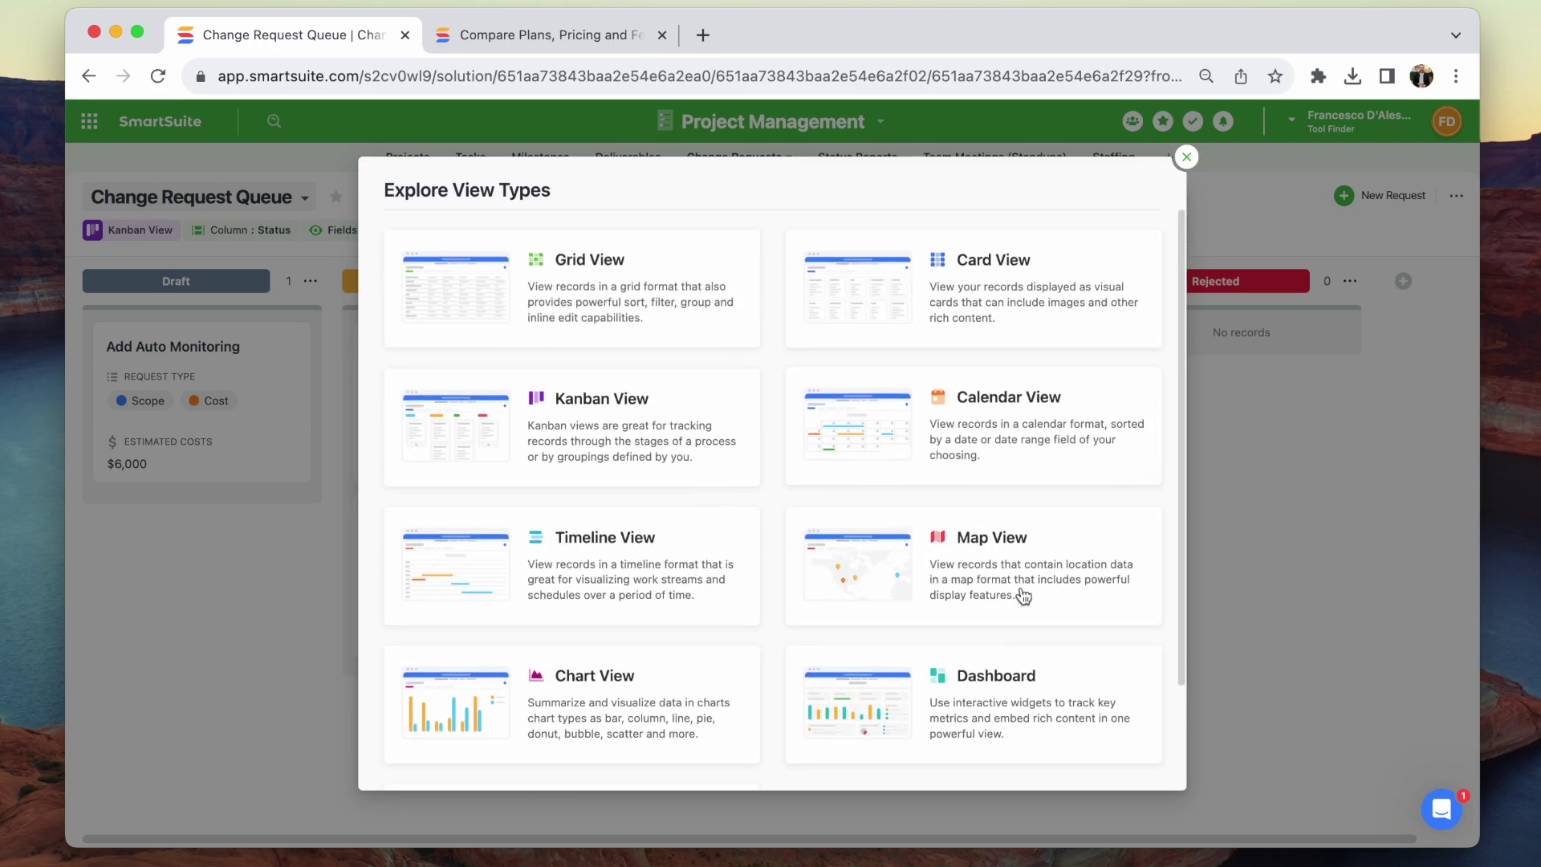
Create a new private Kanban view of the Projects board.
{"action": "left_click", "coordinate": [1186, 158]}
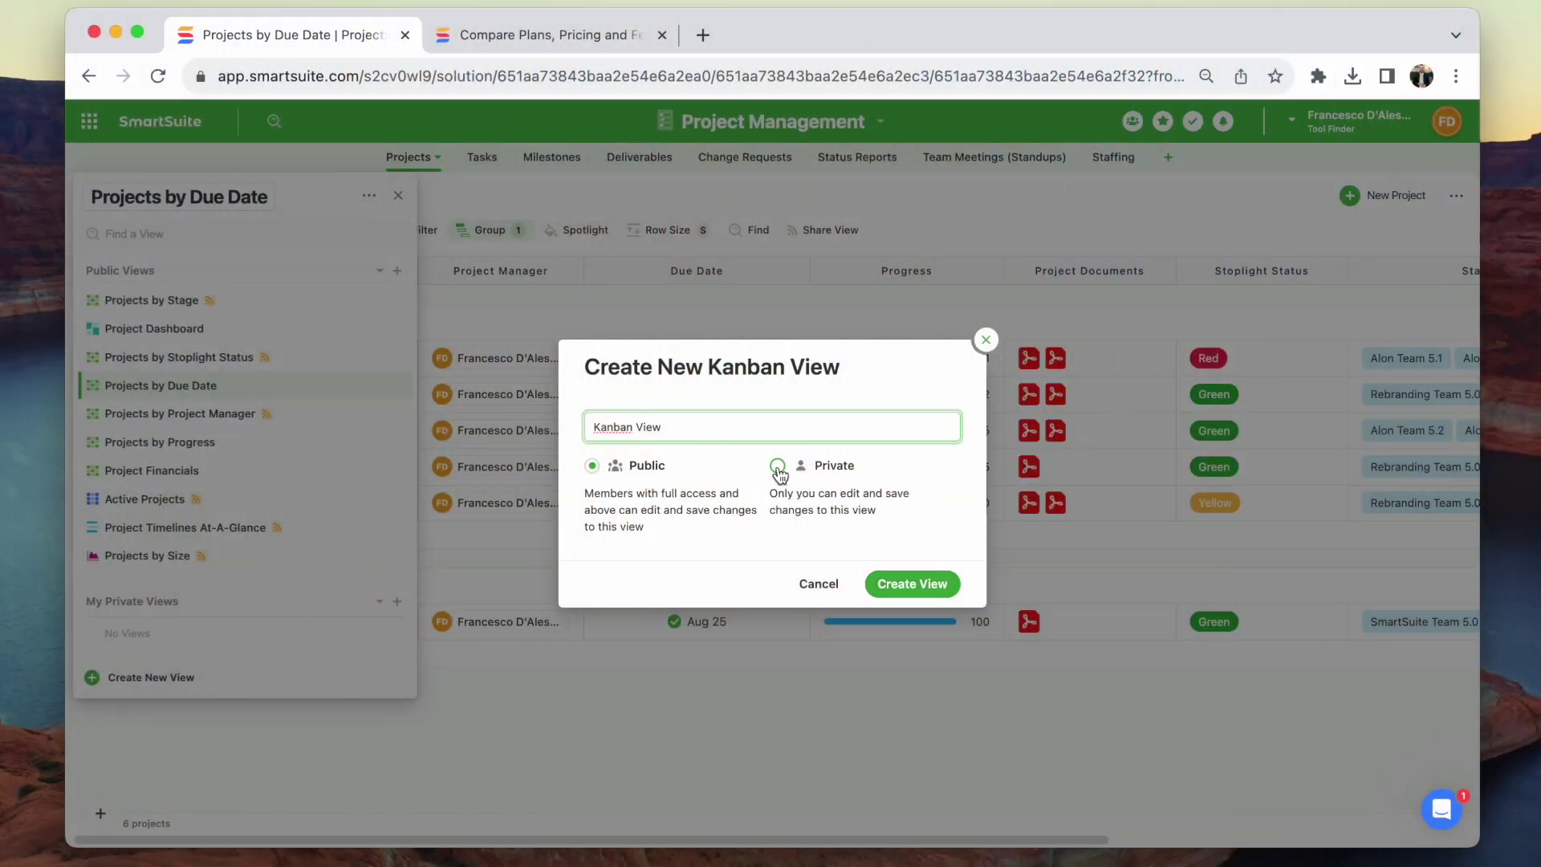
{"action": "left_click", "coordinate": [780, 464]}
{"action": "left_click", "coordinate": [915, 577]}
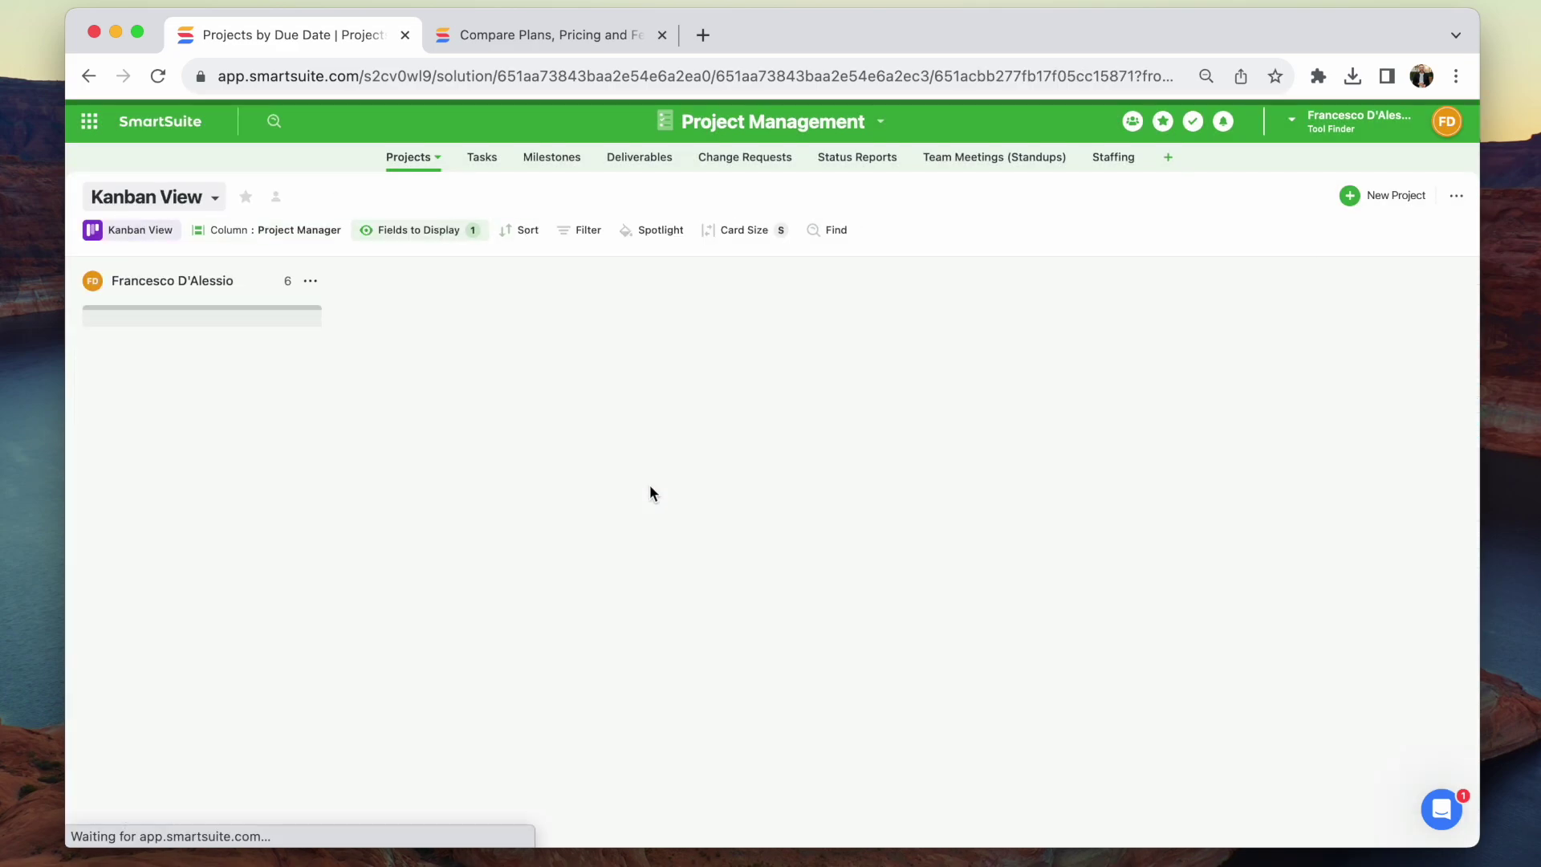
Group the board's columns by Stage with swimlanes split by Project Manager.
{"action": "left_click", "coordinate": [295, 236]}
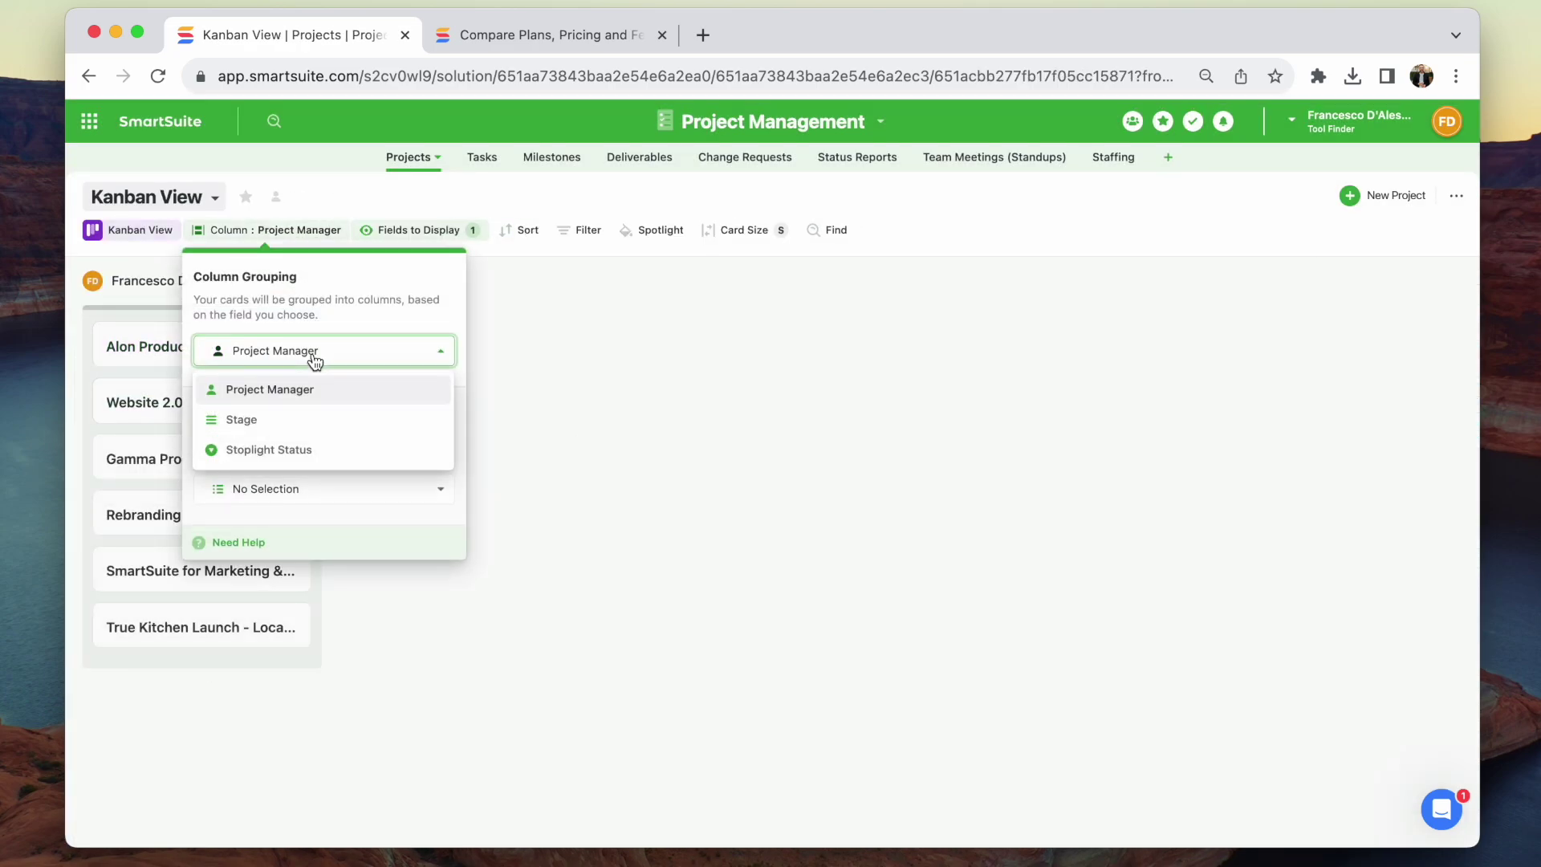
{"action": "left_click", "coordinate": [310, 421]}
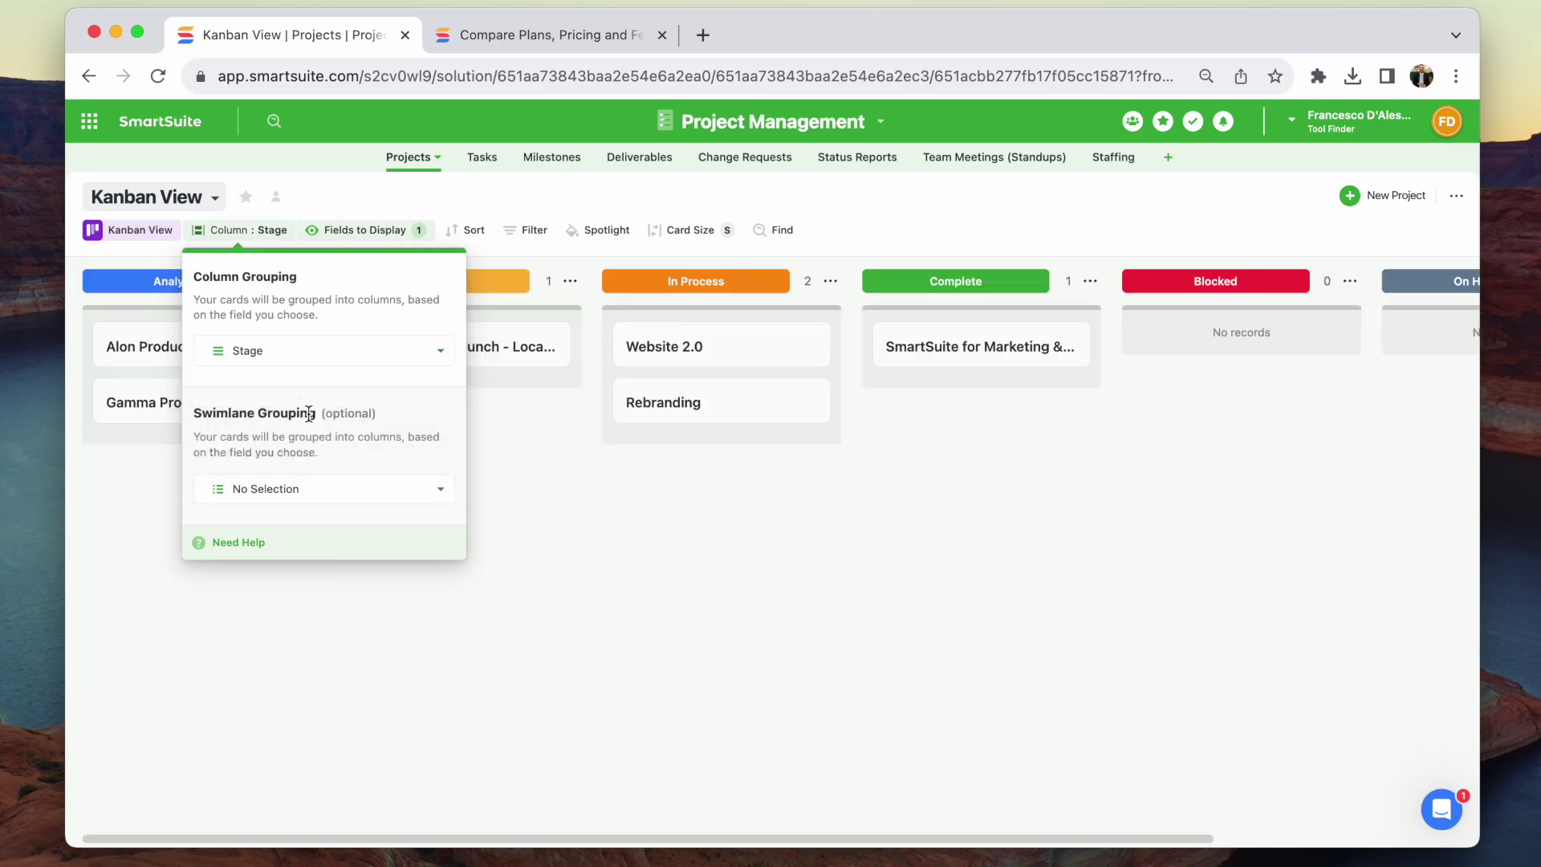
{"action": "left_click", "coordinate": [337, 502]}
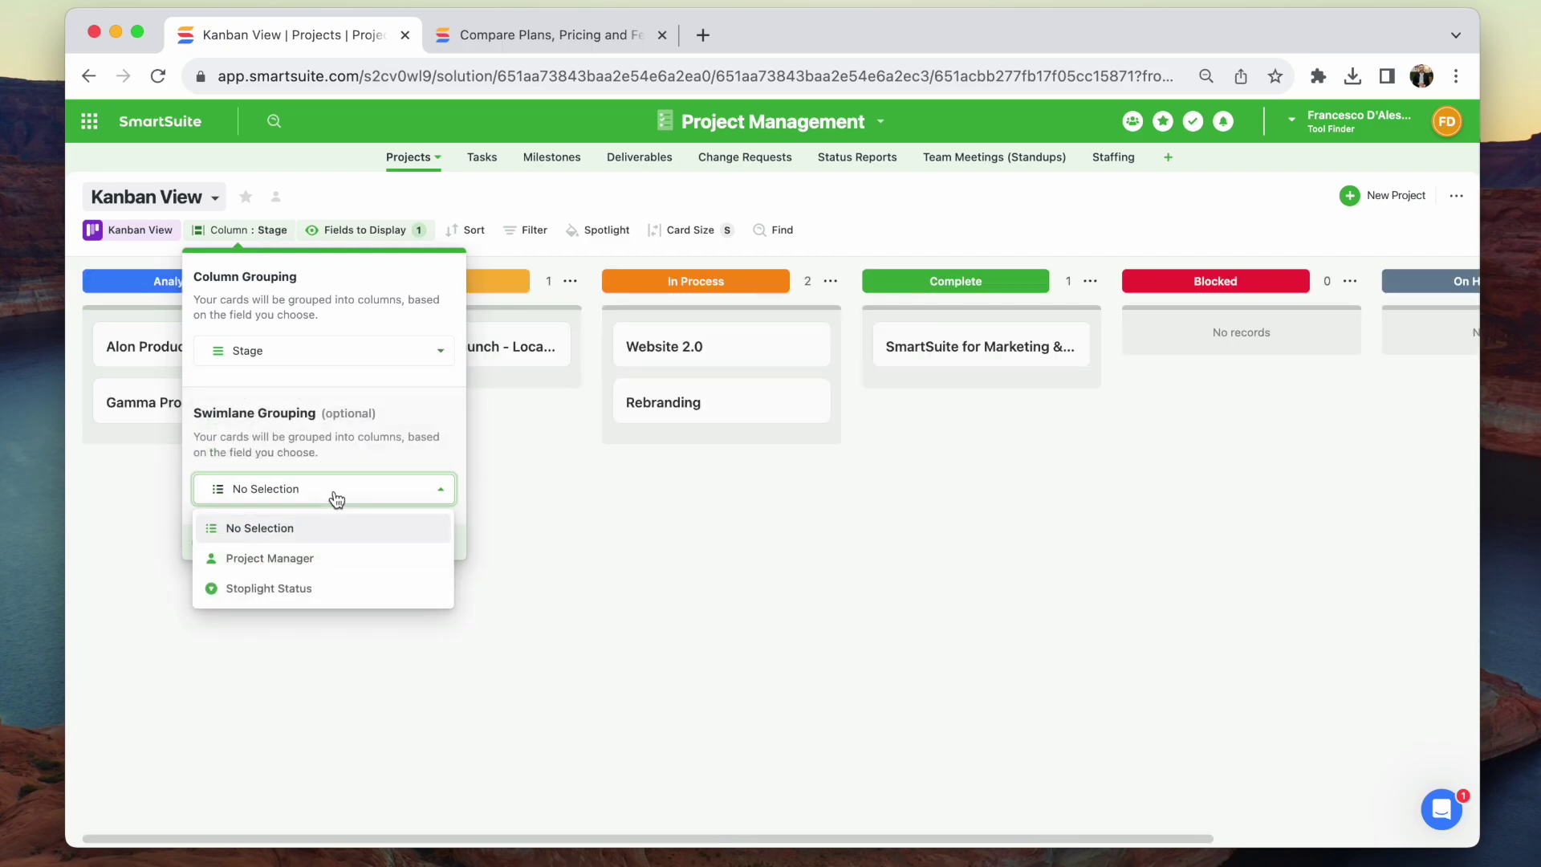
{"action": "left_click", "coordinate": [304, 561]}
{"action": "left_click", "coordinate": [663, 626]}
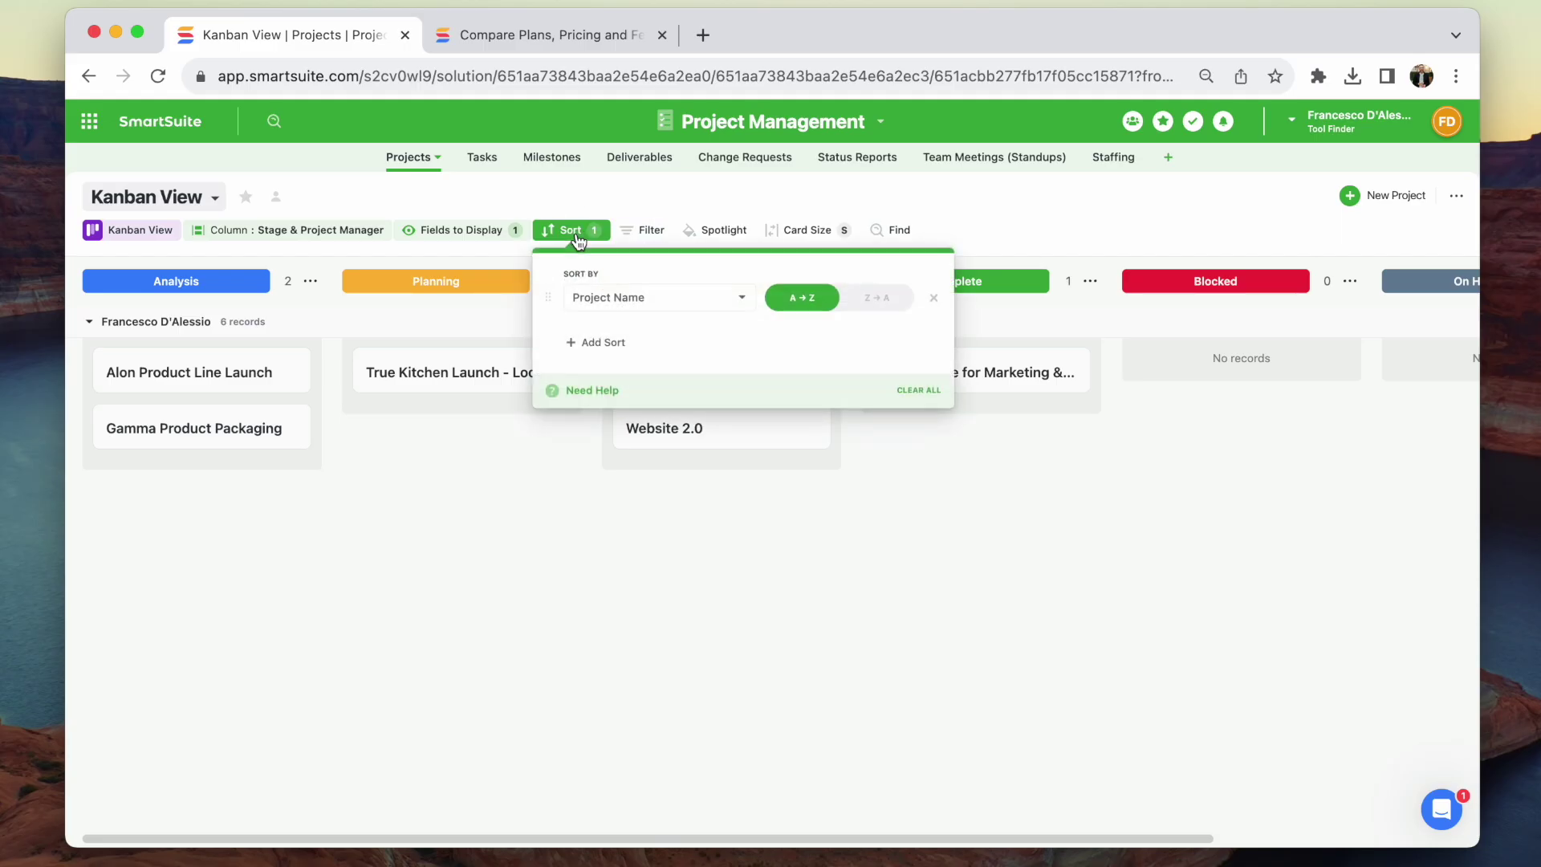
Sort the project cards by Due Date and enlarge them to medium size.
{"action": "left_click", "coordinate": [647, 314]}
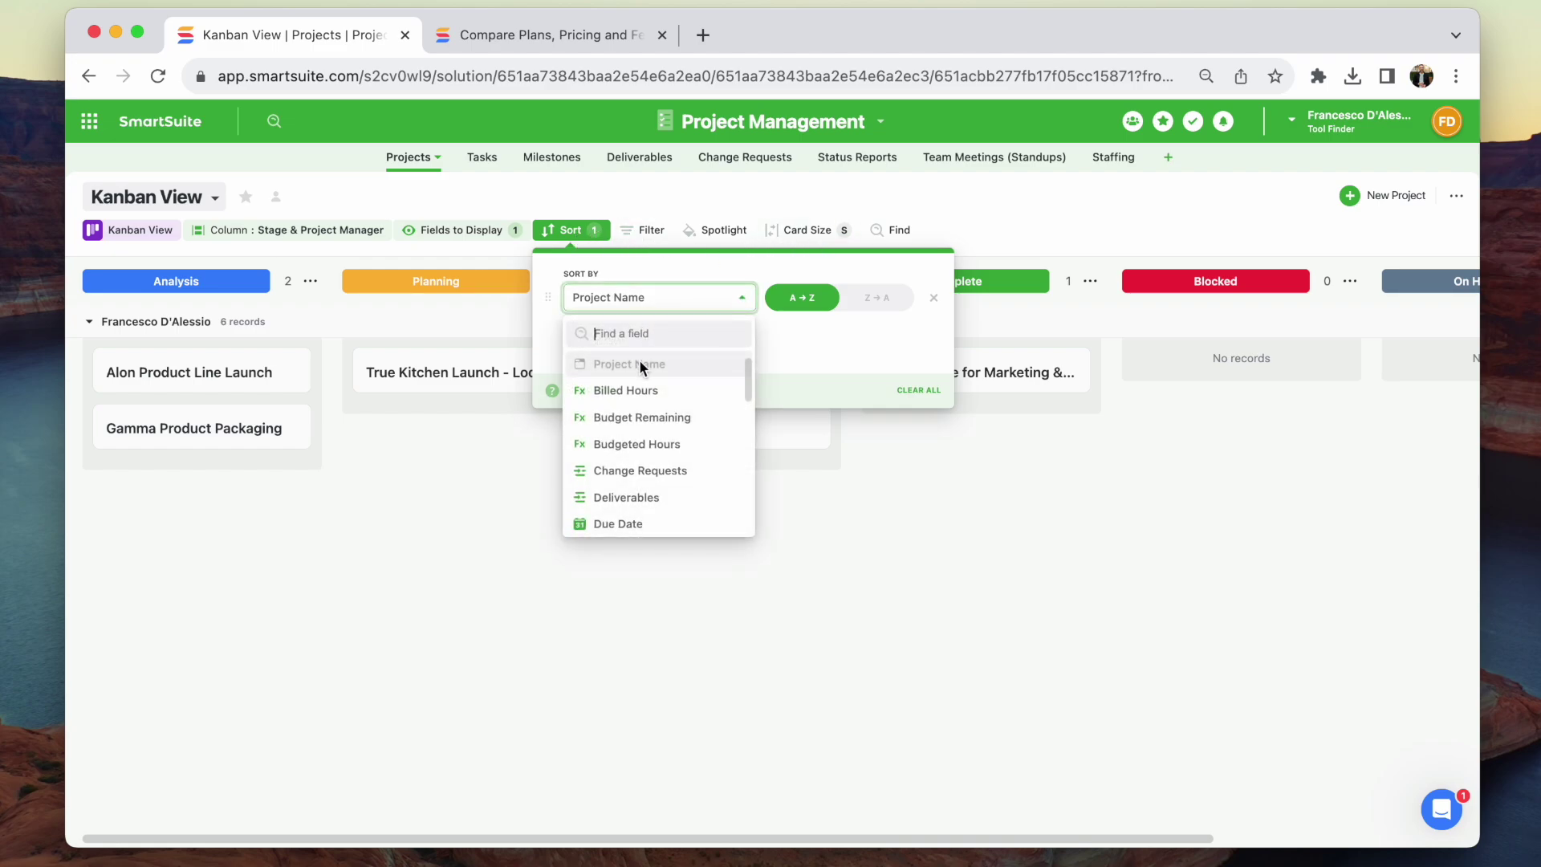
{"action": "scroll", "coordinate": [647, 476], "scroll_direction": "down", "scroll_amount": 2}
{"action": "left_click", "coordinate": [647, 475]}
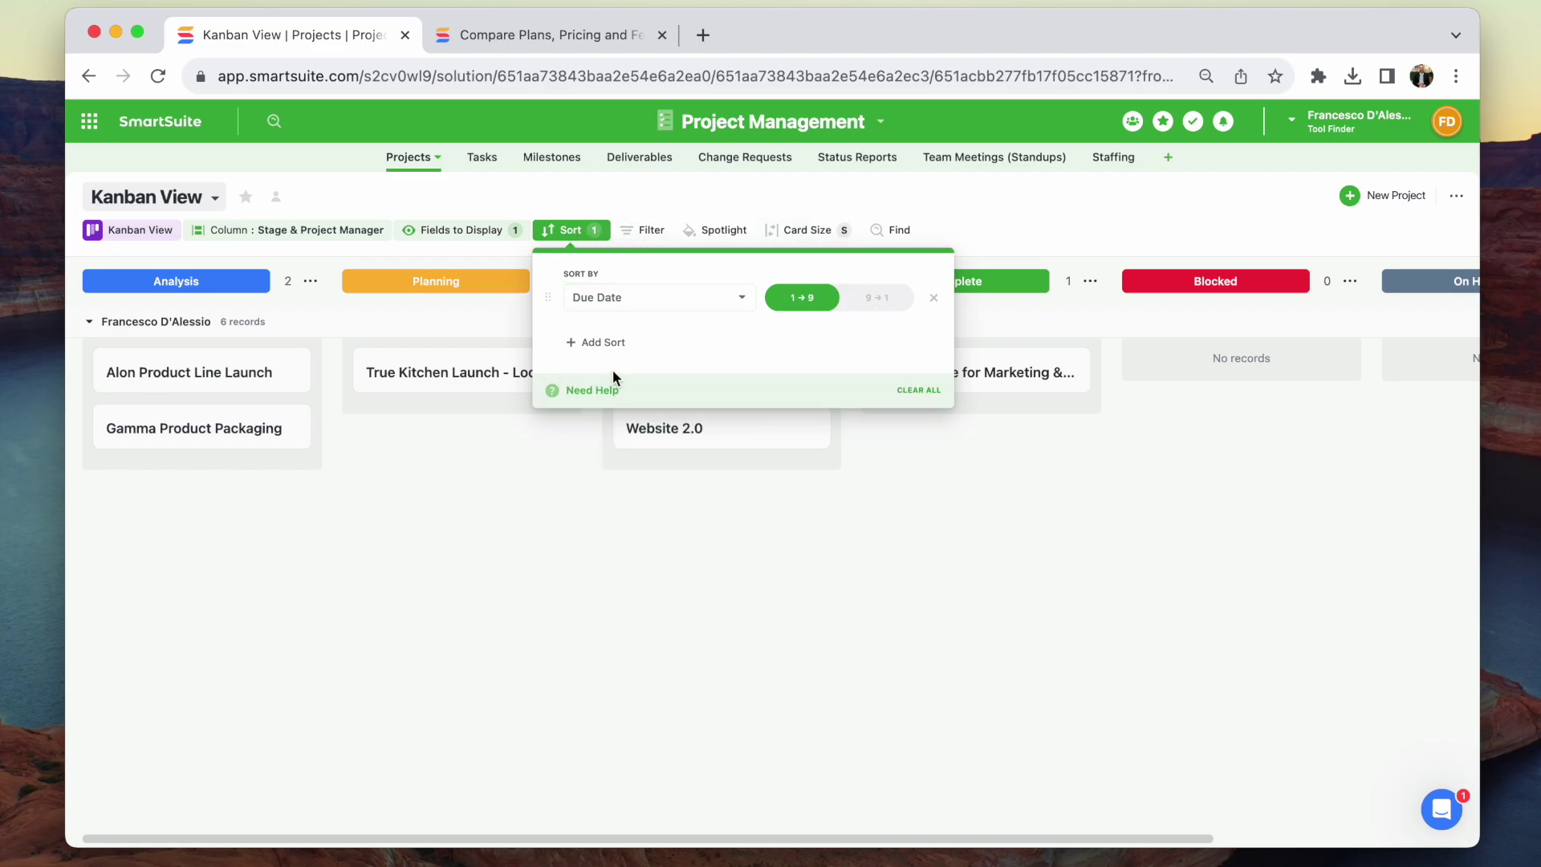
{"action": "left_click", "coordinate": [705, 230]}
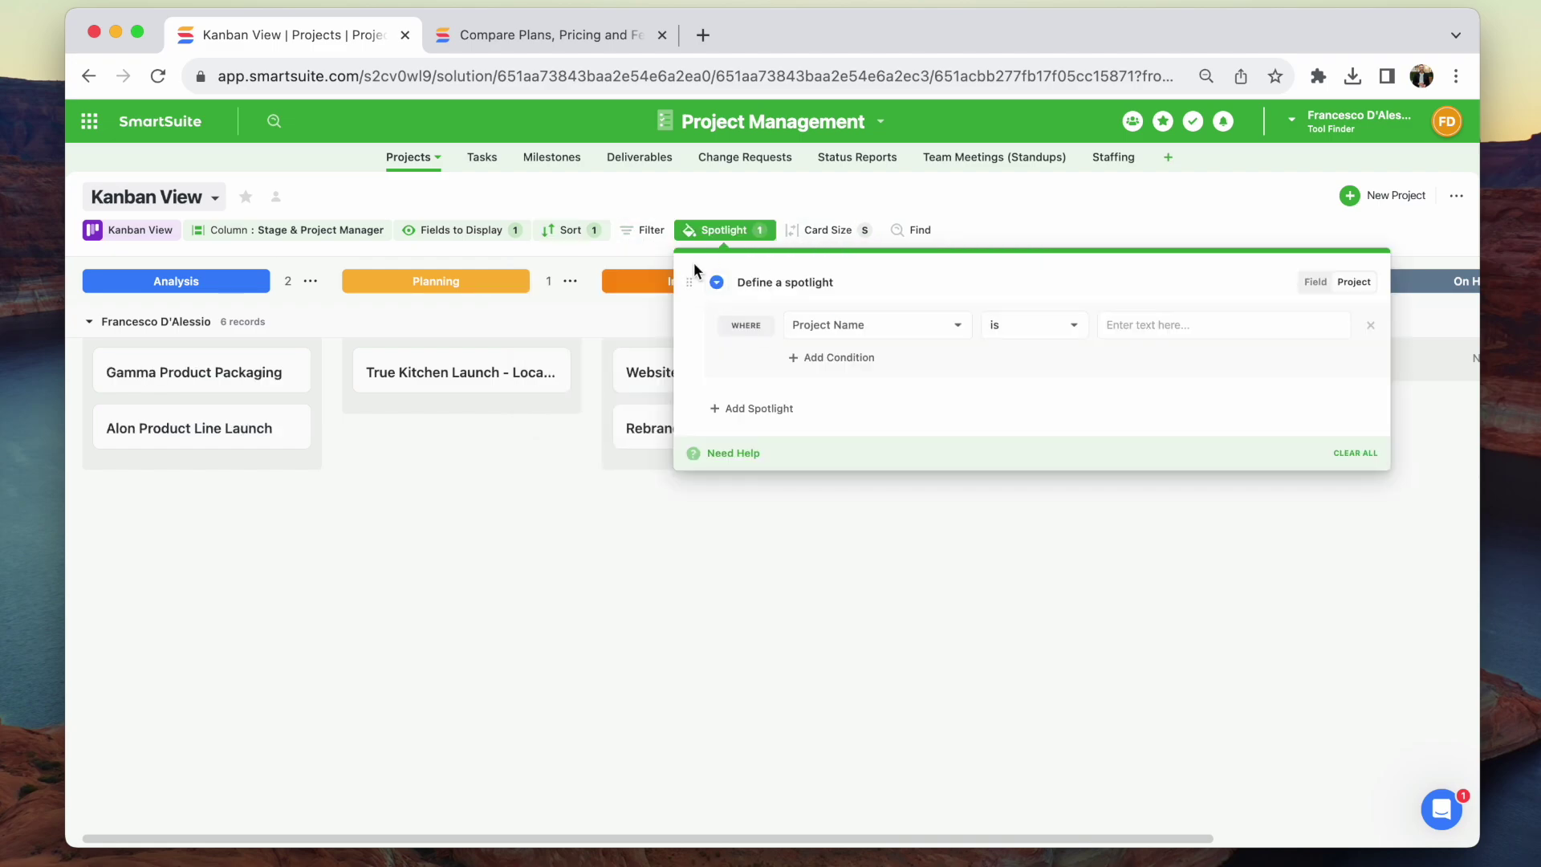
{"action": "left_click", "coordinate": [676, 616]}
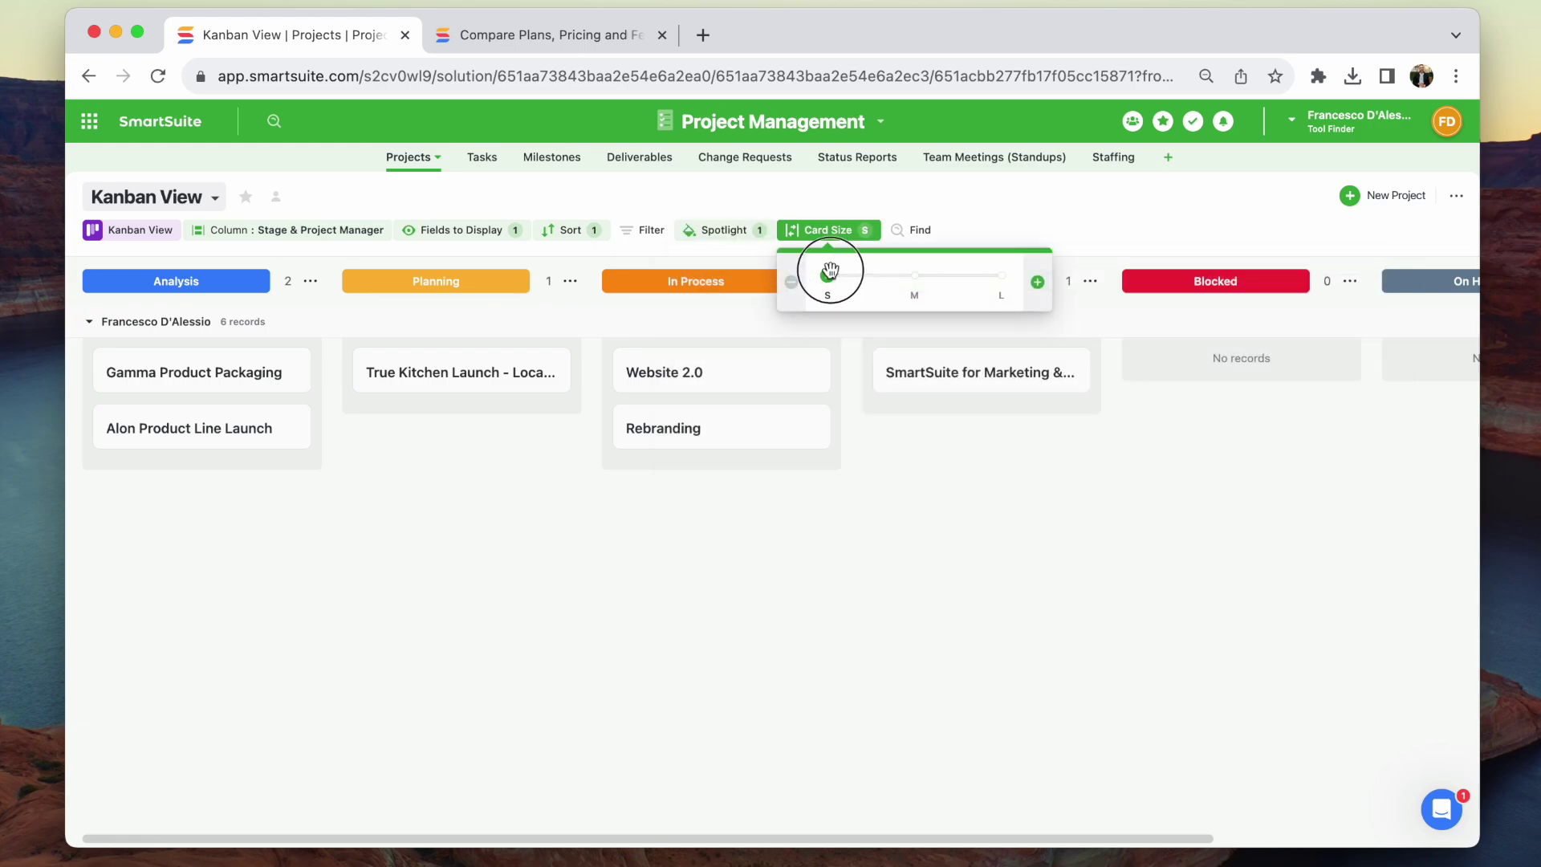
{"action": "left_click_drag", "start_coordinate": [830, 271], "coordinate": [928, 272]}
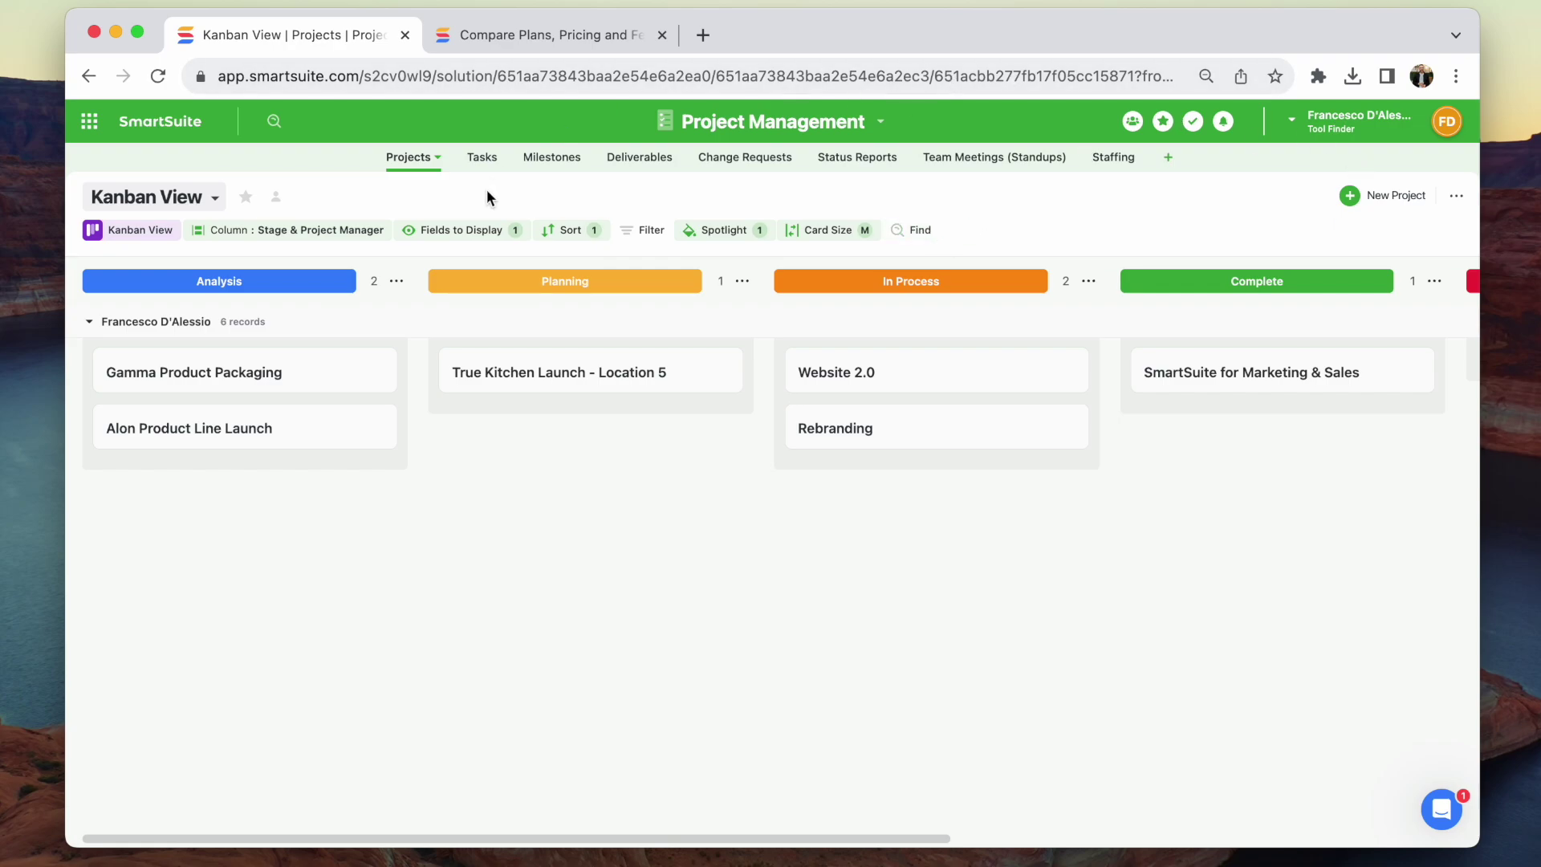
Browse the Projects app views, showing the Projects by Size chart and Active Projects card view.
{"action": "left_click", "coordinate": [422, 166]}
{"action": "left_click", "coordinate": [272, 197]}
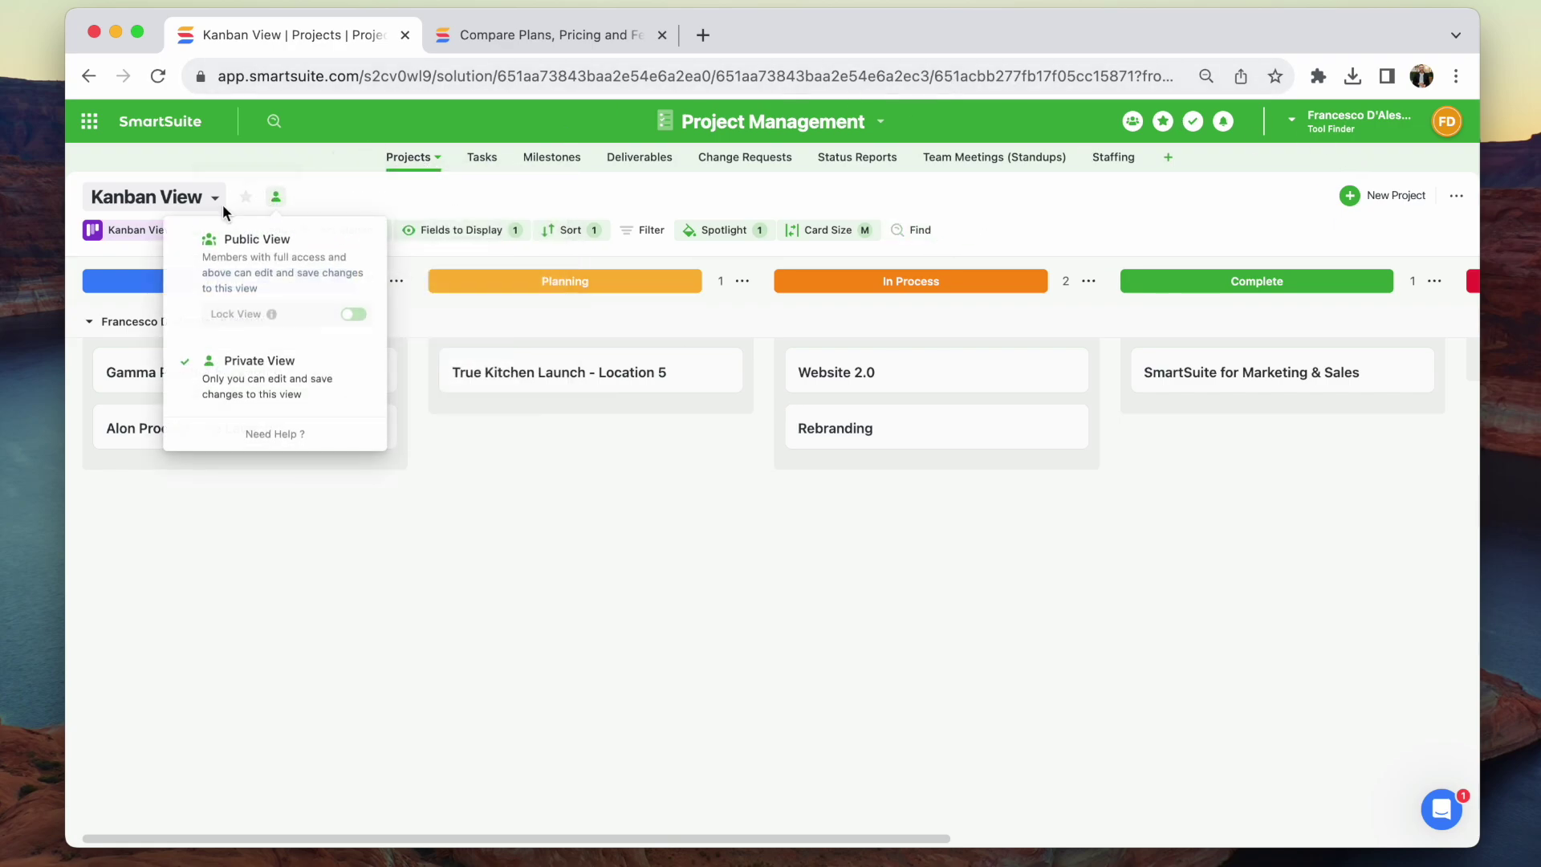
{"action": "left_click", "coordinate": [176, 212]}
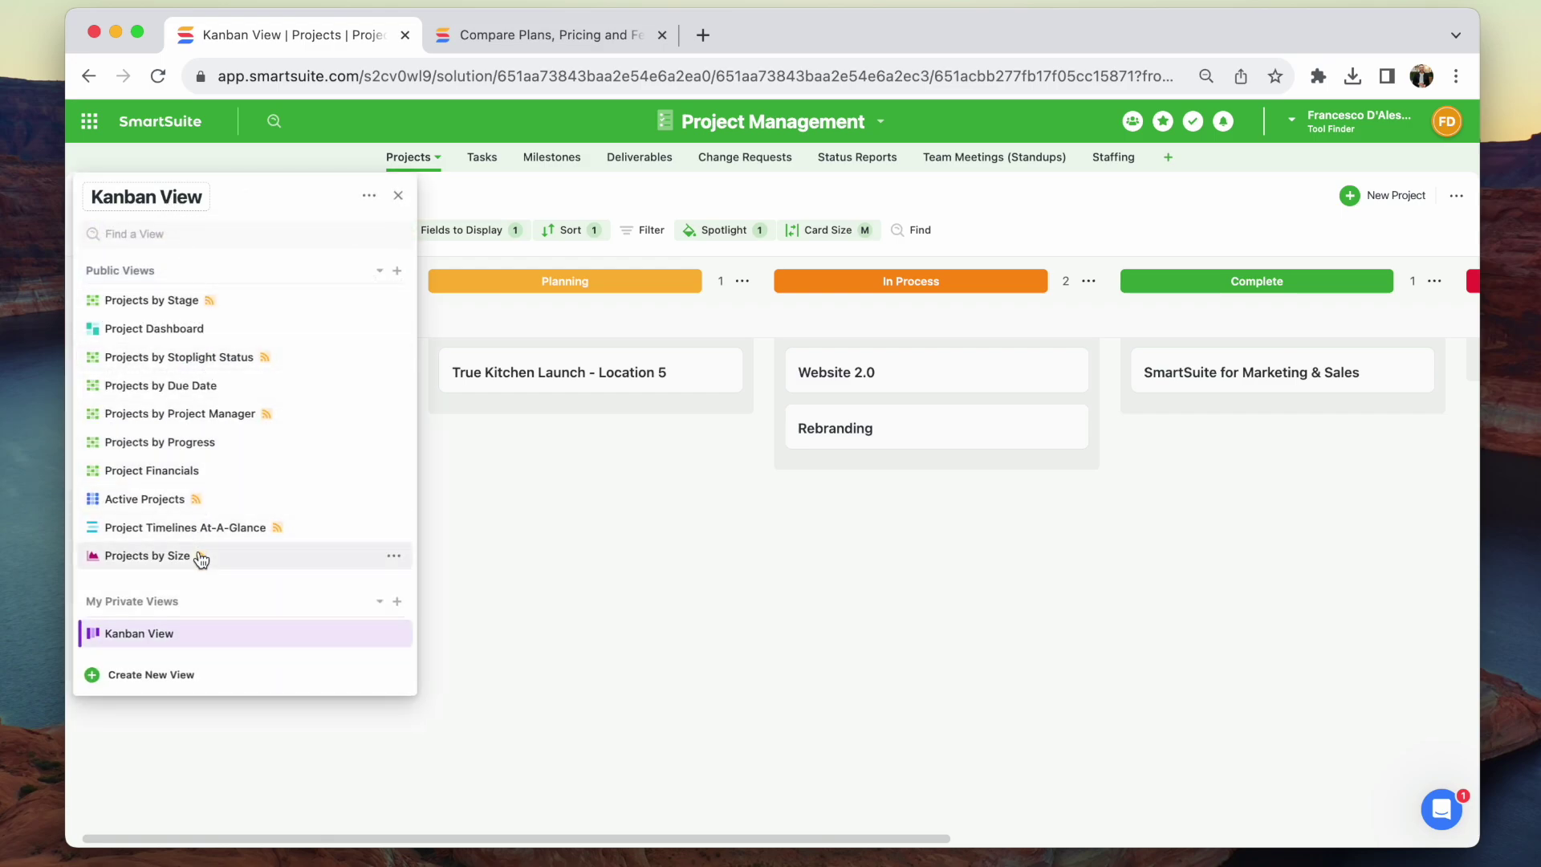
{"action": "left_click", "coordinate": [165, 561]}
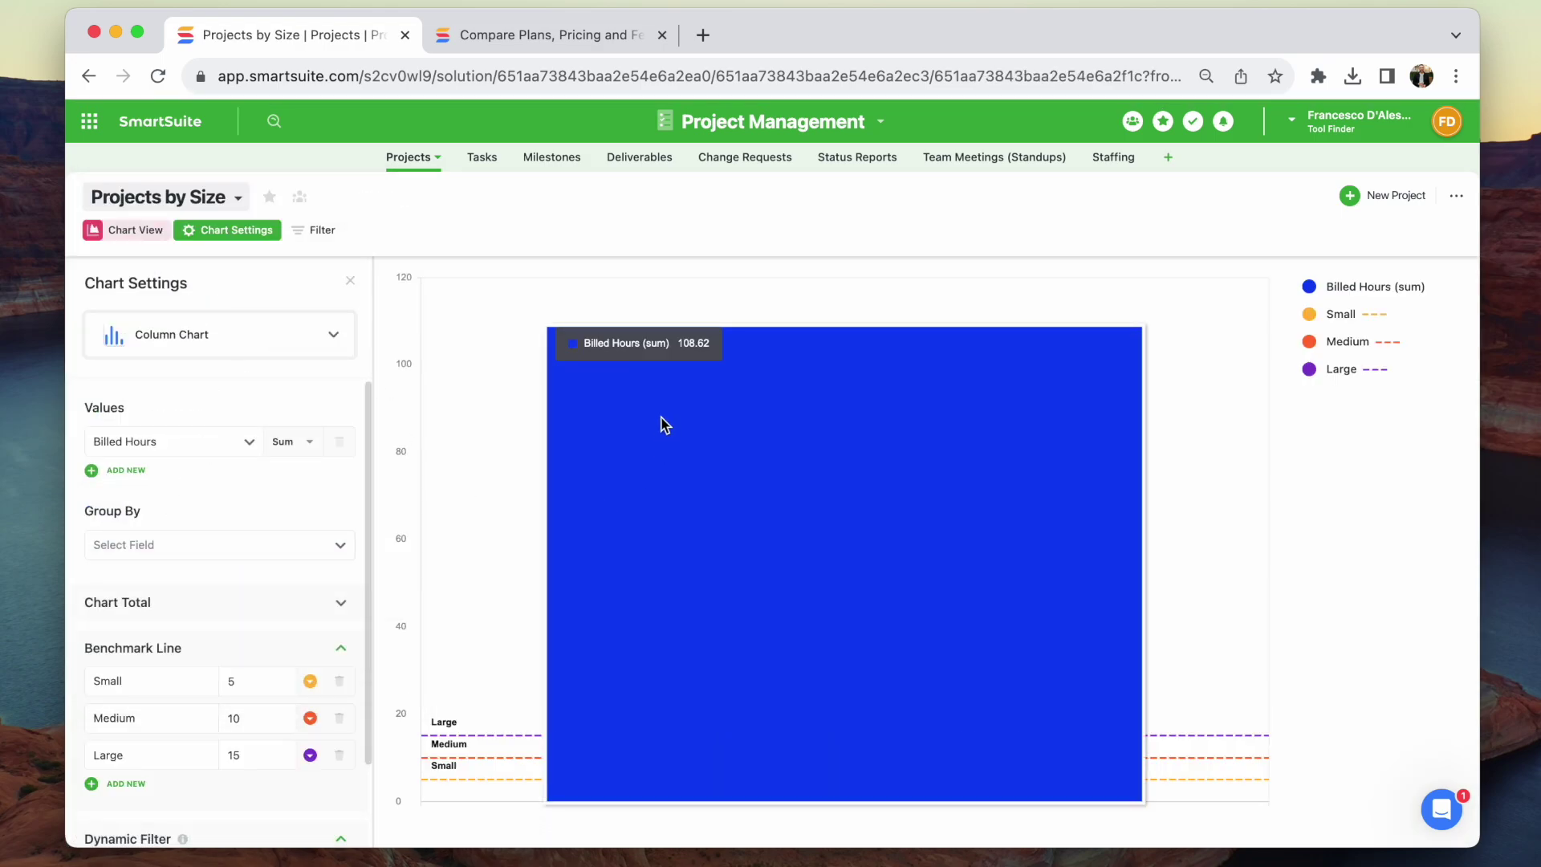
{"action": "left_click", "coordinate": [174, 209]}
{"action": "left_click", "coordinate": [141, 501]}
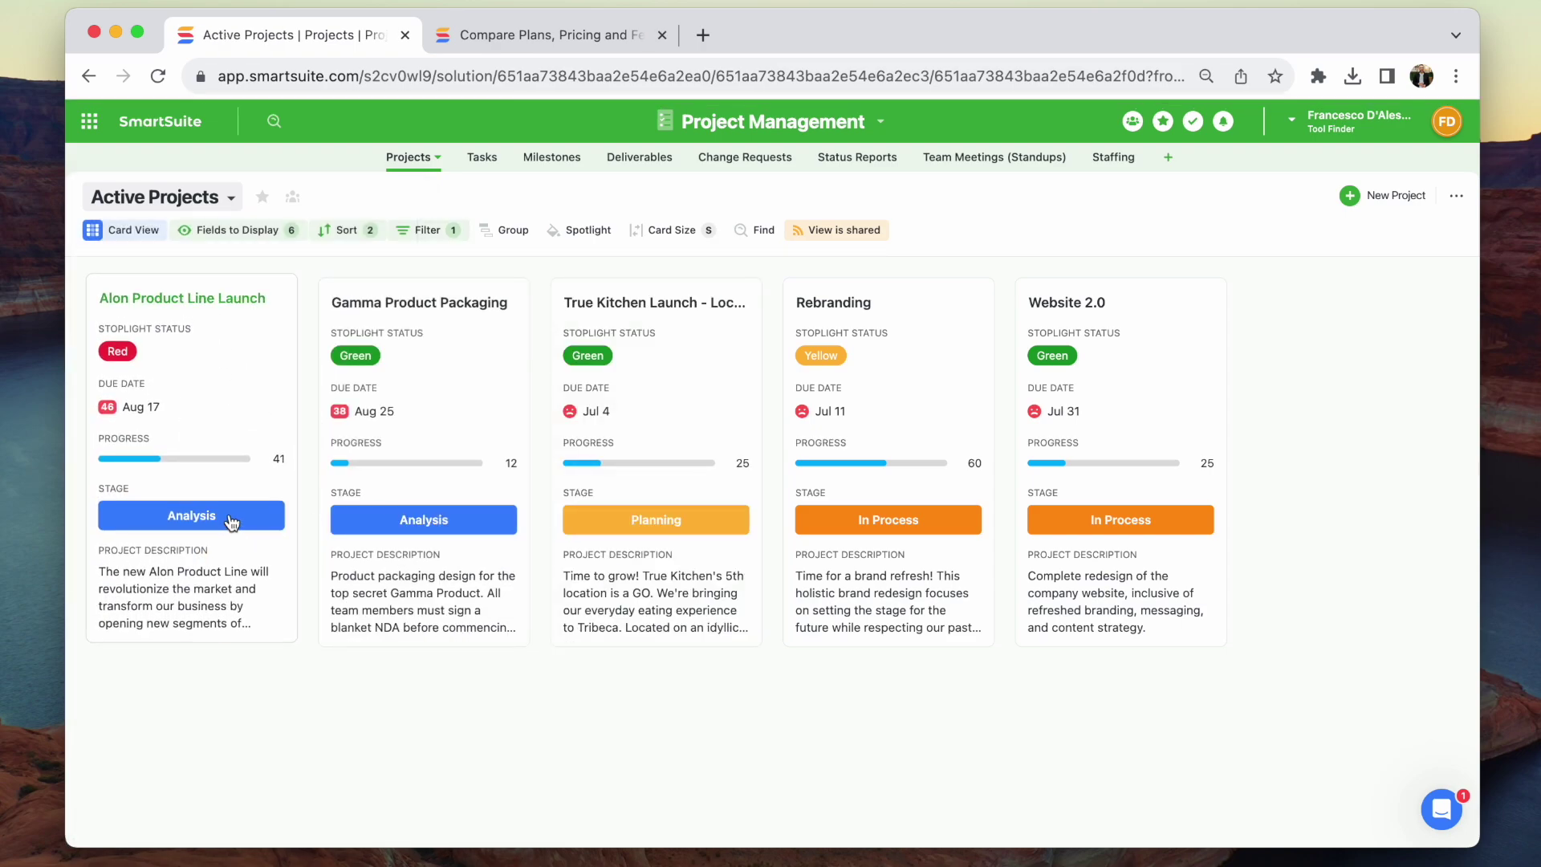
{"action": "left_click", "coordinate": [117, 200]}
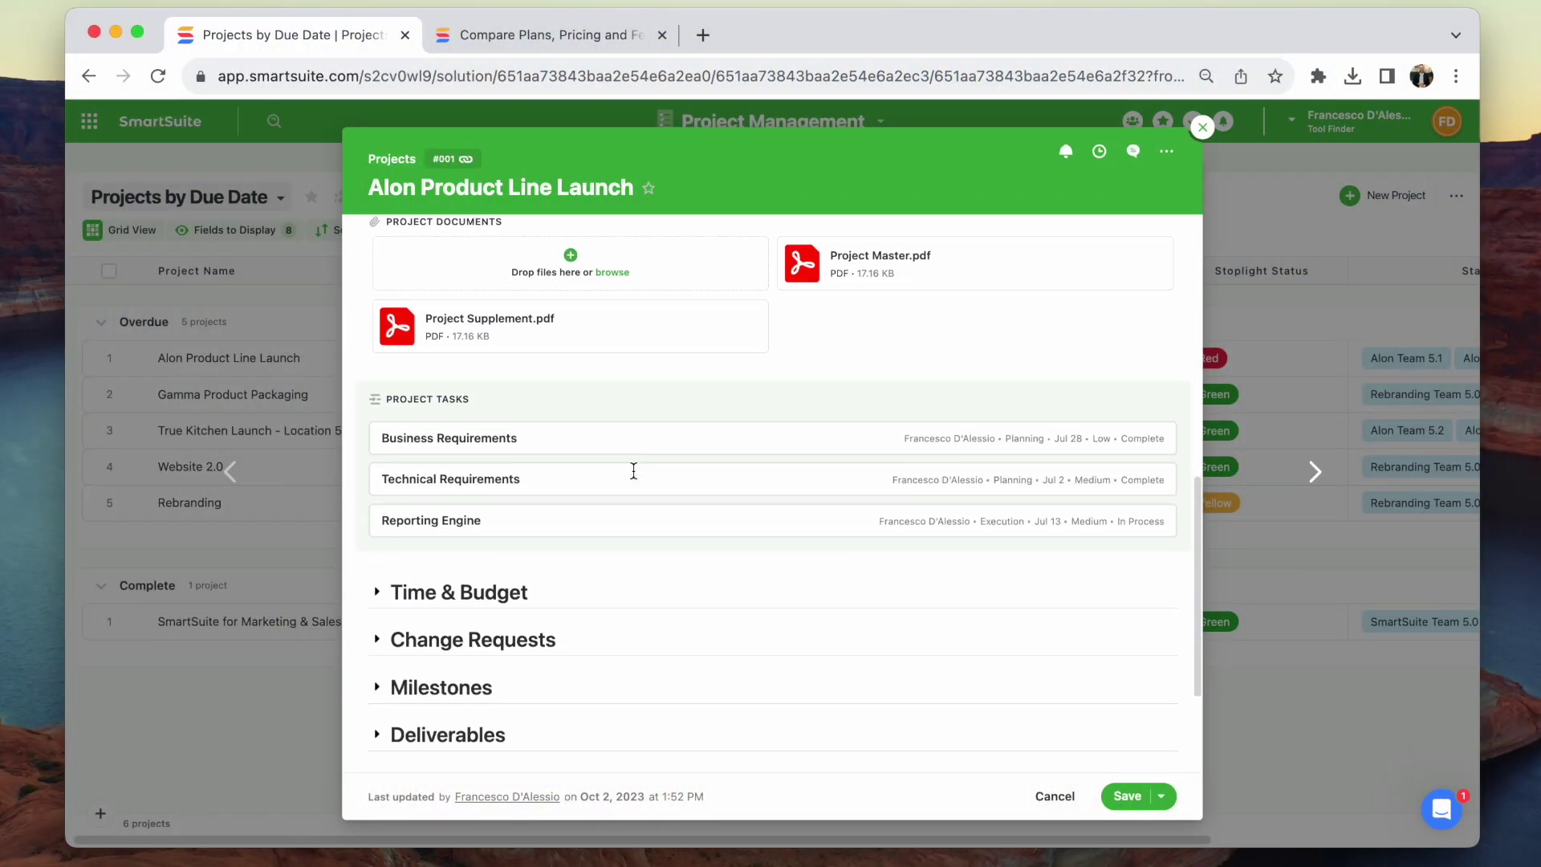
{"action": "scroll", "coordinate": [633, 470], "scroll_direction": "down", "scroll_amount": 3}
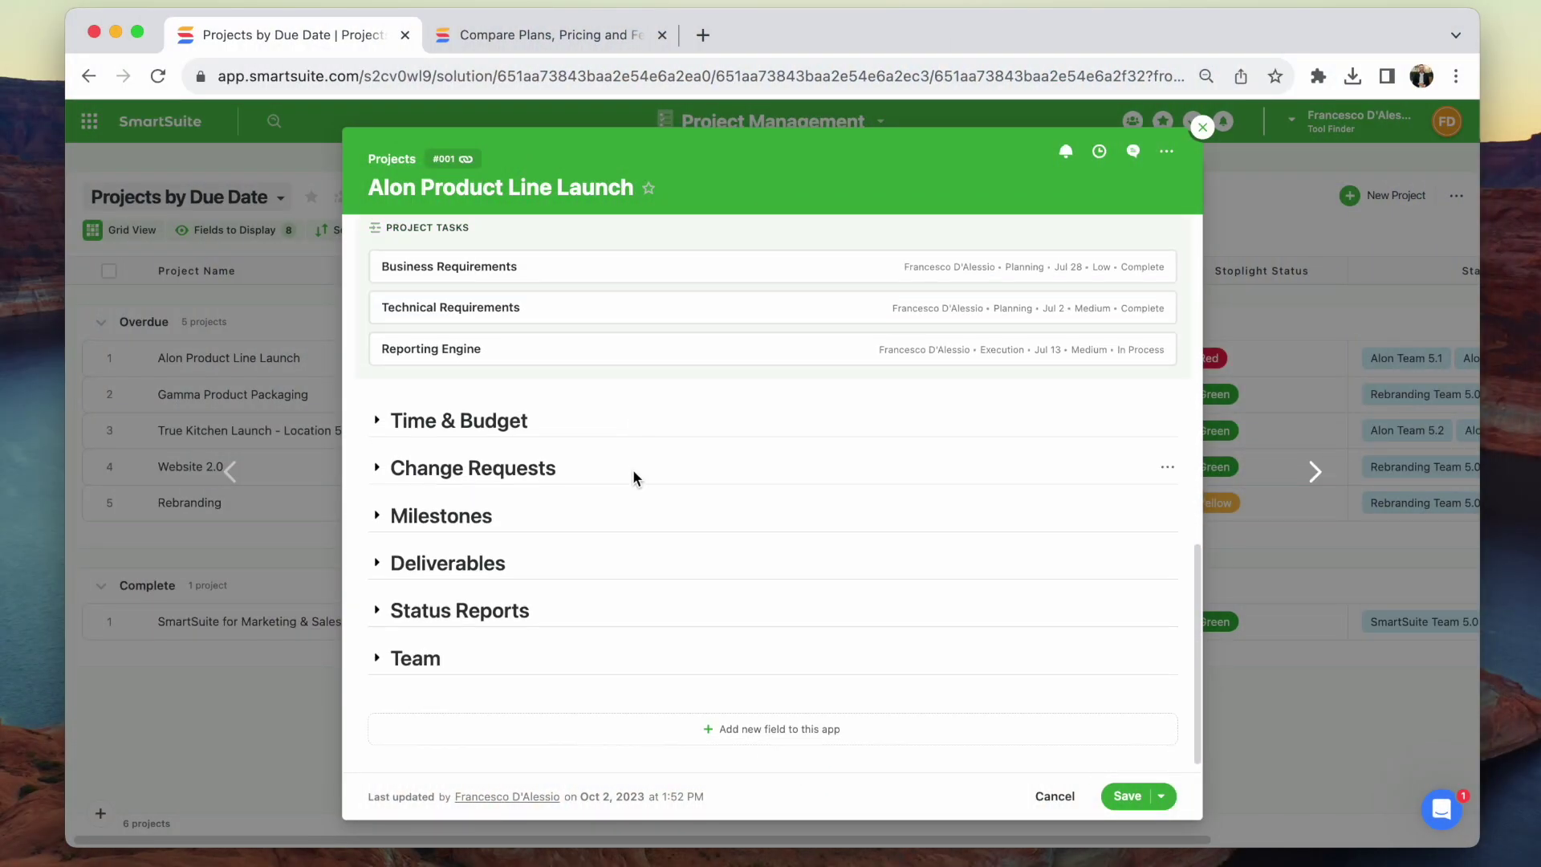
Expand the Alon Product Line Launch record's Time & Budget, Change Requests and Milestones sections.
{"action": "left_click", "coordinate": [376, 421]}
{"action": "scroll", "coordinate": [432, 520], "scroll_direction": "down", "scroll_amount": 3}
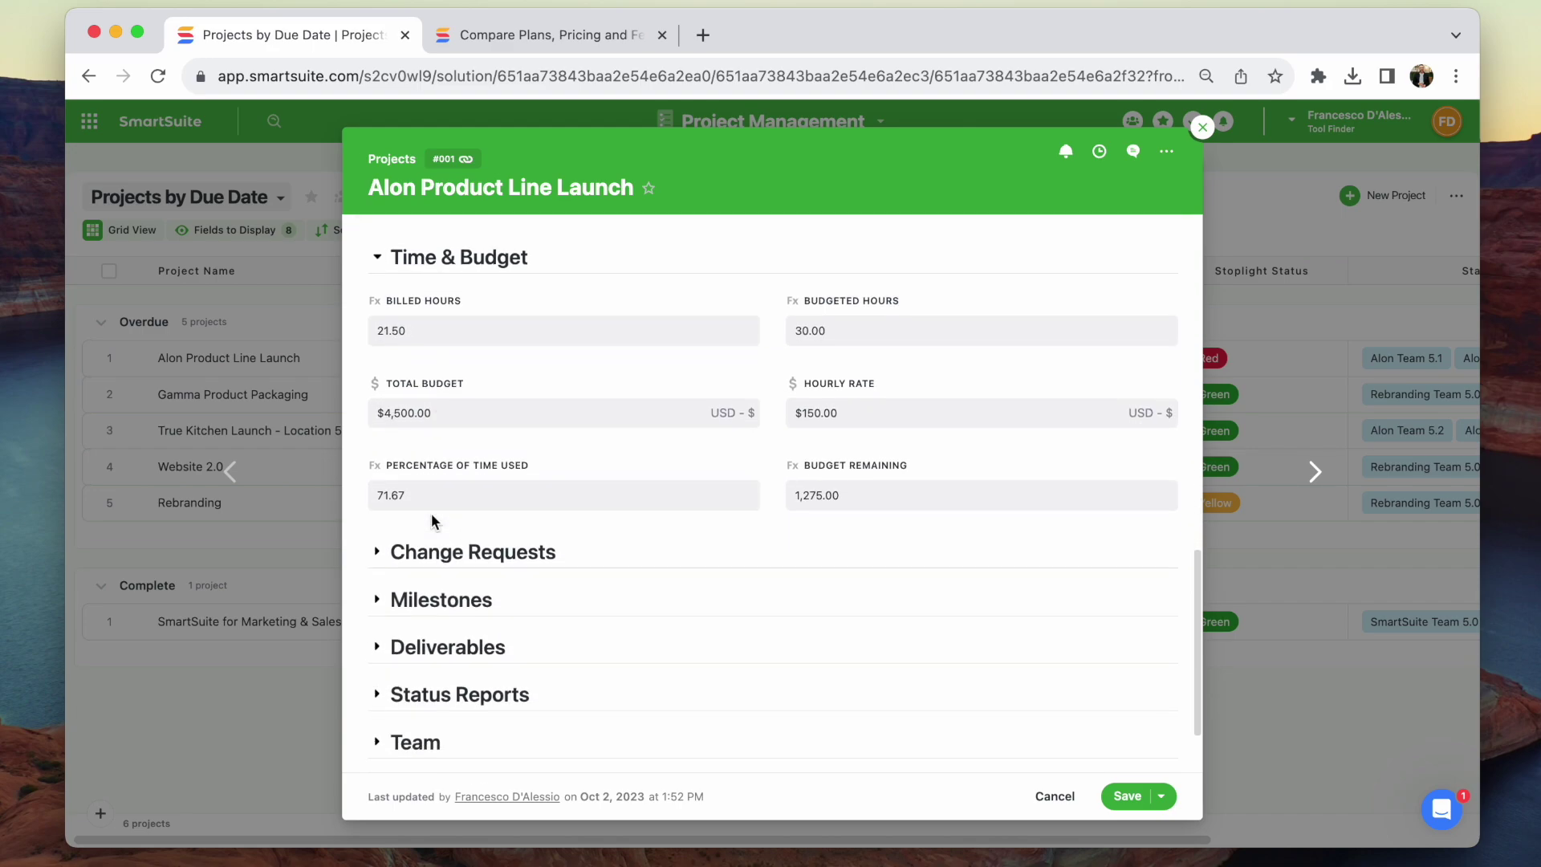
{"action": "left_click", "coordinate": [376, 551]}
{"action": "scroll", "coordinate": [386, 523], "scroll_direction": "down", "scroll_amount": 3}
{"action": "left_click", "coordinate": [378, 515]}
{"action": "scroll", "coordinate": [435, 573], "scroll_direction": "down", "scroll_amount": 4}
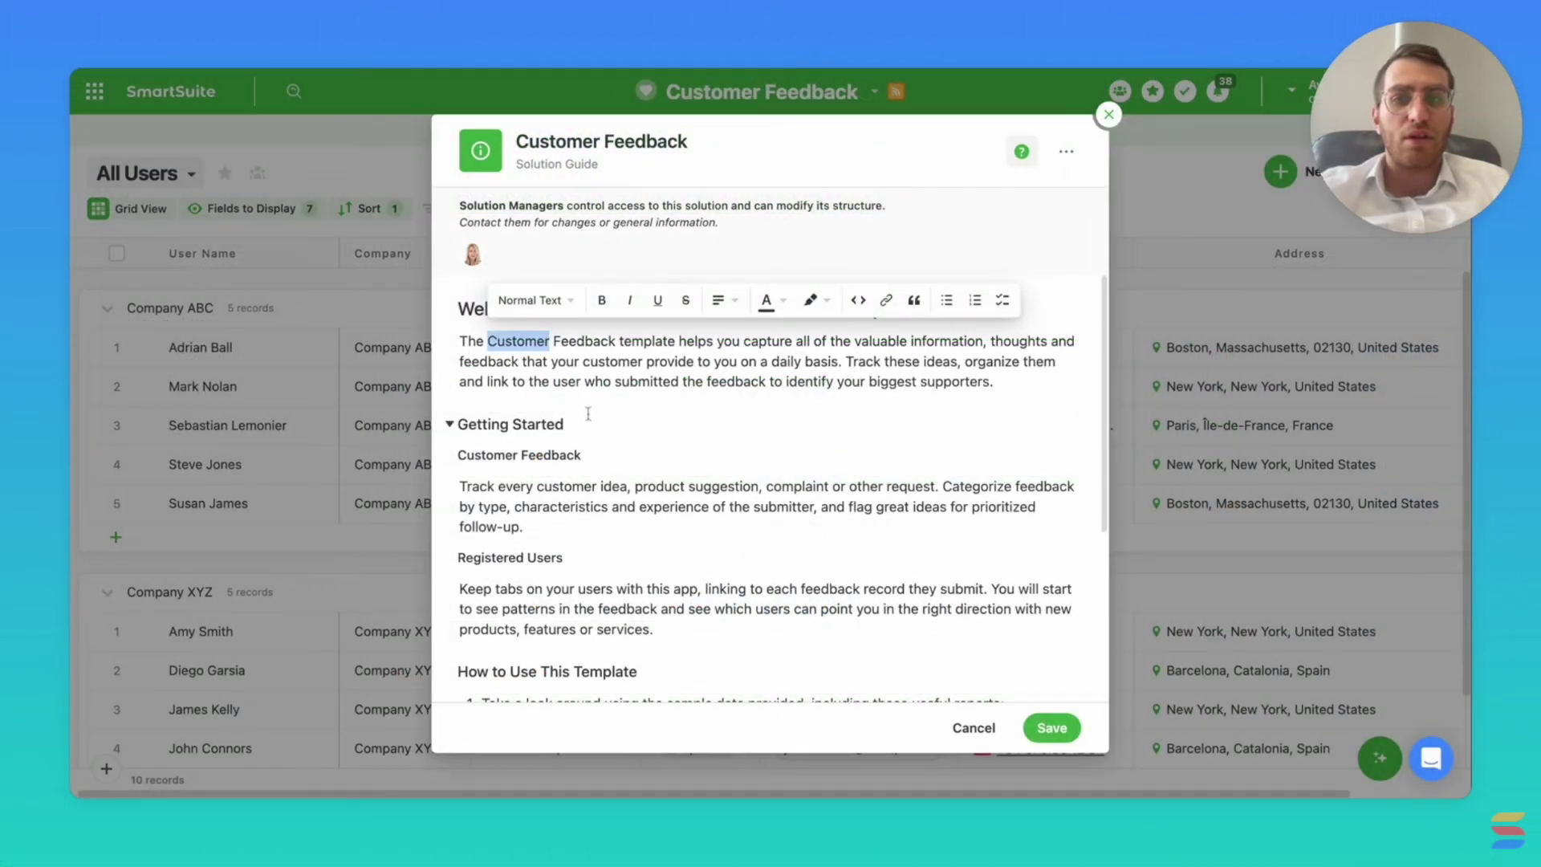
Select the solution guide's first paragraph and start editing the guide.
{"action": "triple_click", "coordinate": [590, 379]}
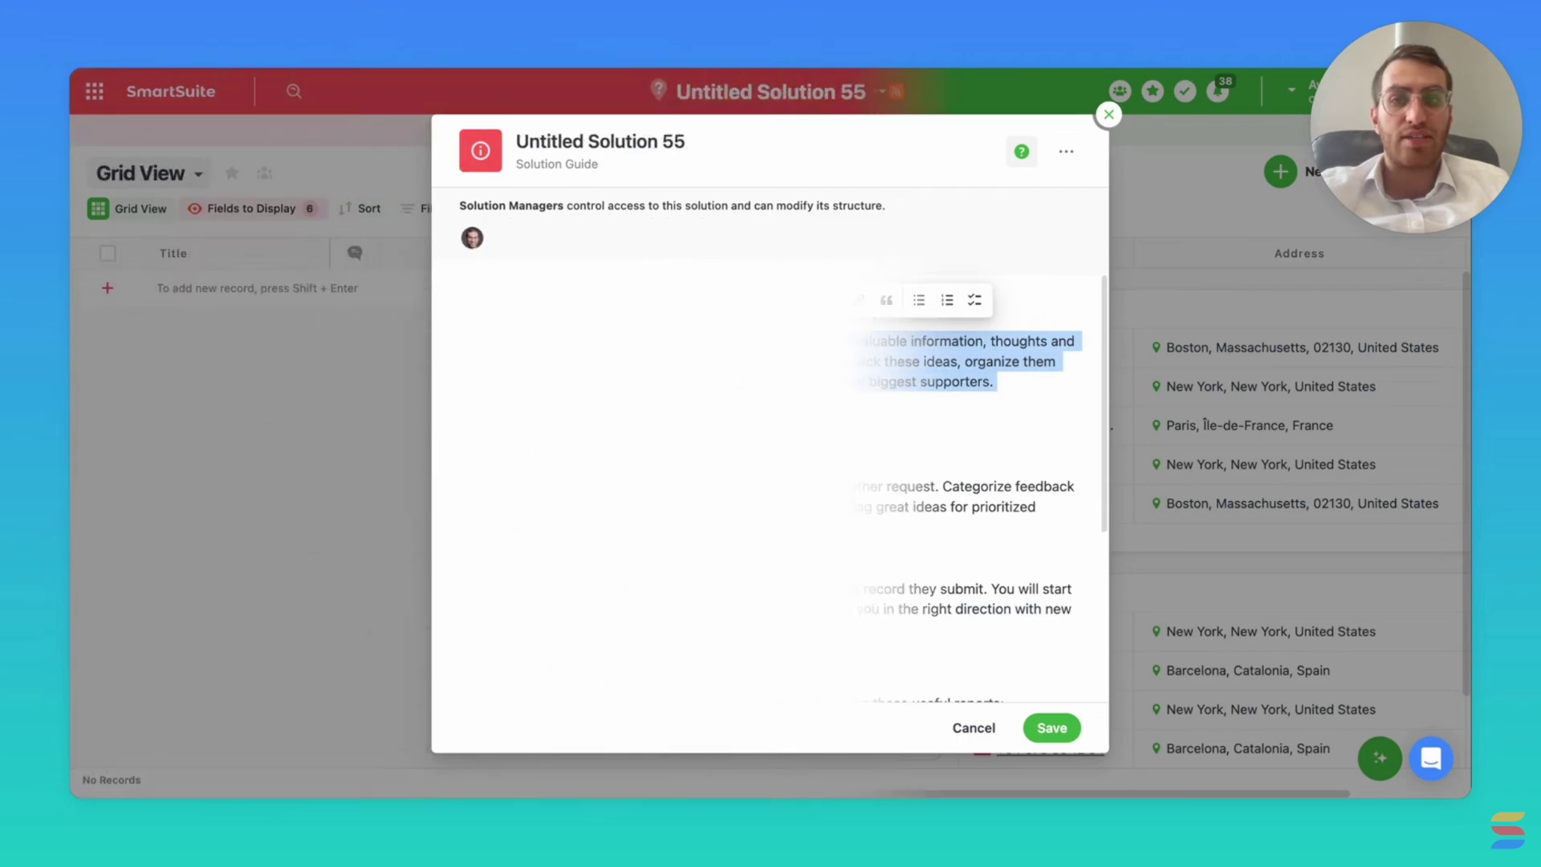
{"action": "left_click", "coordinate": [1067, 152]}
{"action": "left_click", "coordinate": [1057, 202]}
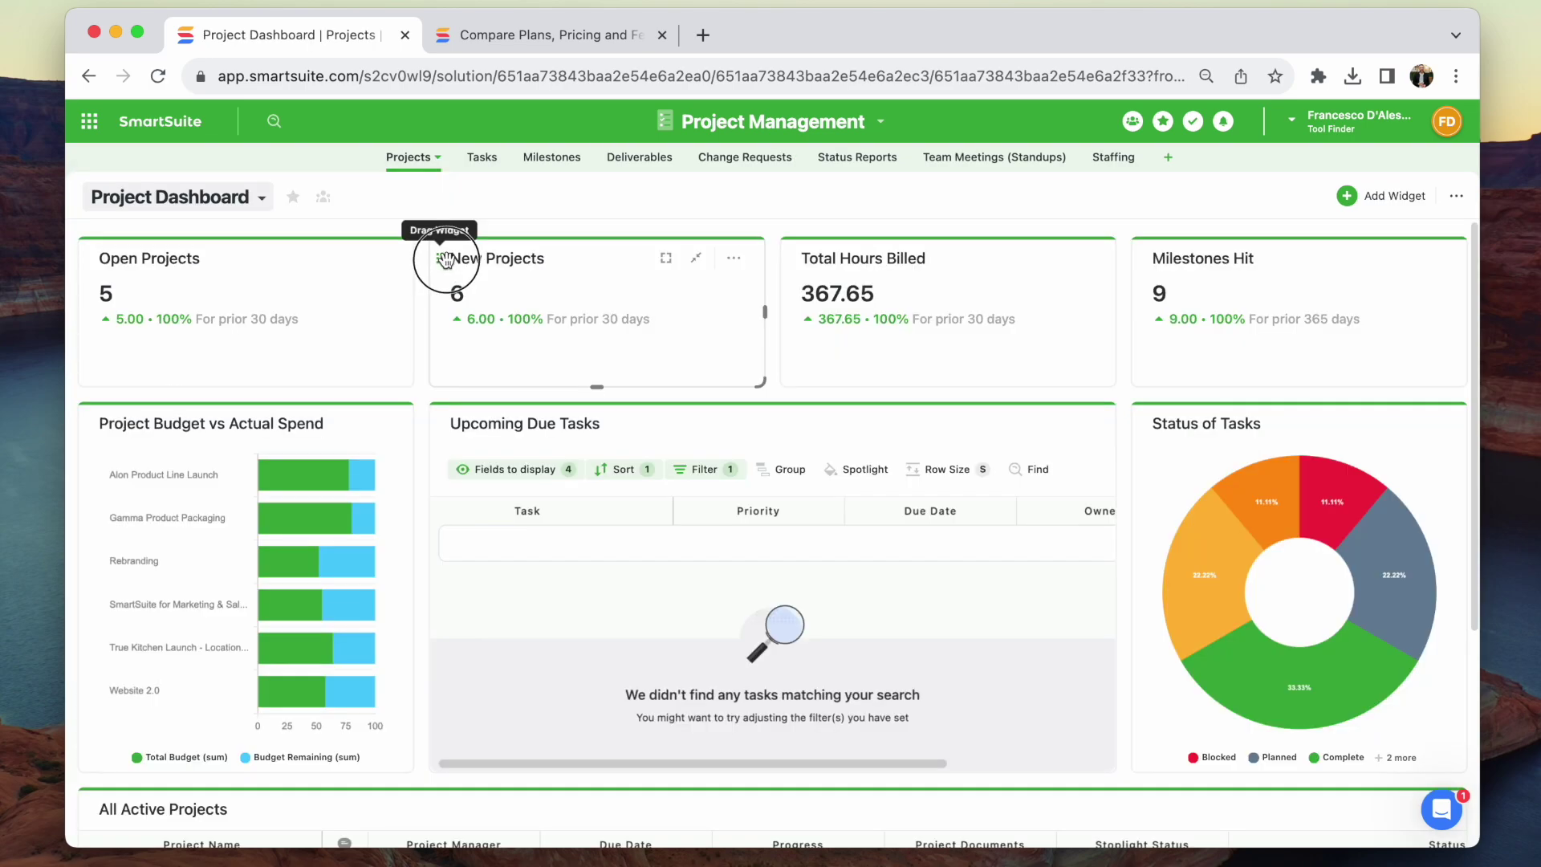
Reposition the New Projects dashboard widget, then switch to the Epics table.
{"action": "left_click_drag", "start_coordinate": [445, 261], "coordinate": [514, 257]}
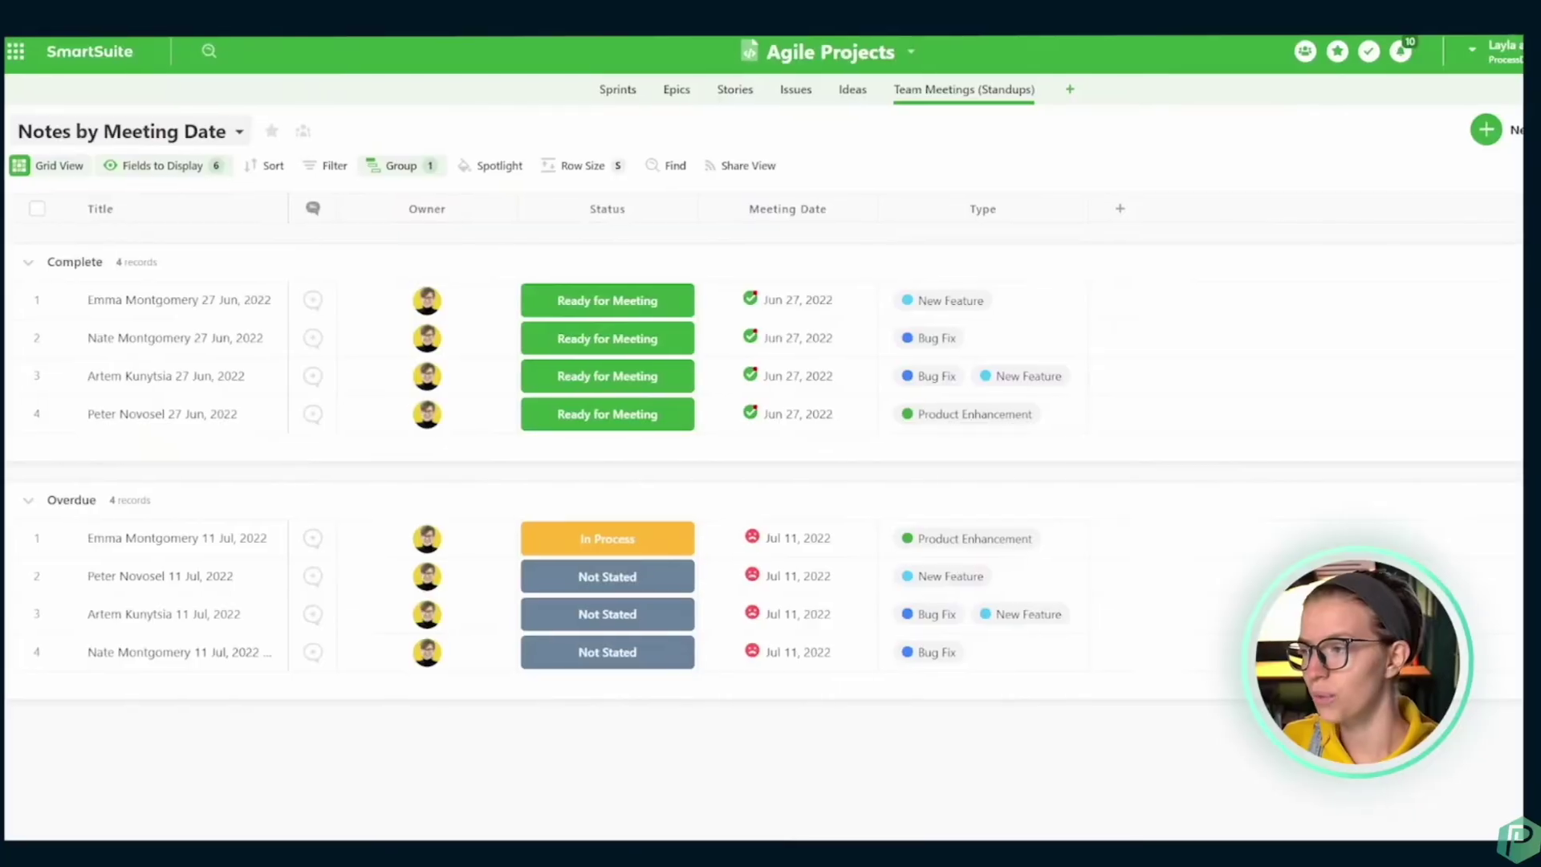
{"action": "left_click", "coordinate": [634, 92]}
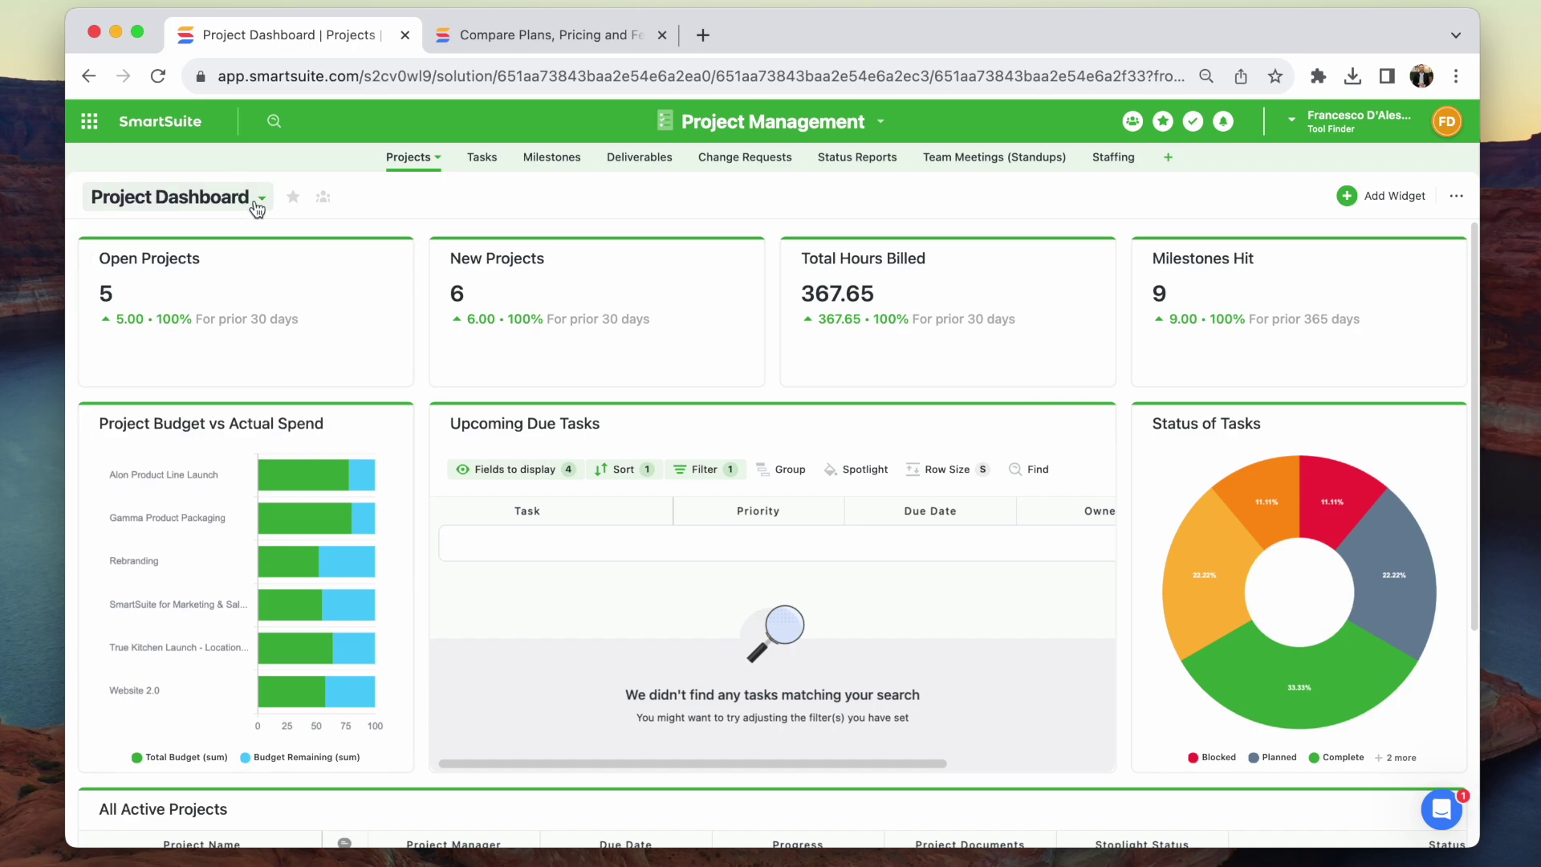
Move the New Projects widget beside Open Projects and open a Change Request record.
{"action": "left_click", "coordinate": [256, 204]}
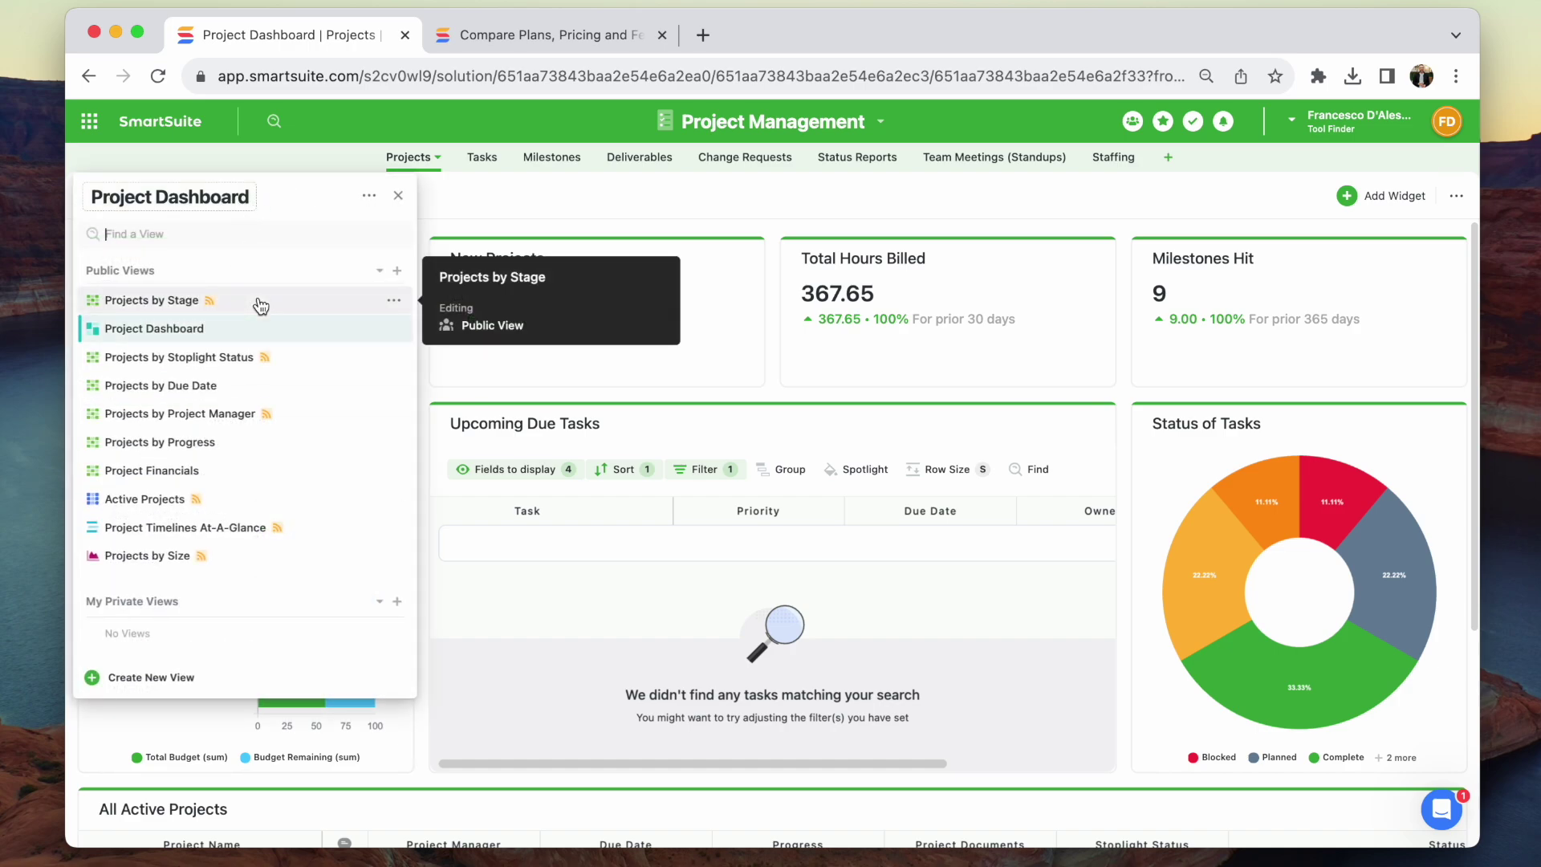
{"action": "left_click_drag", "start_coordinate": [442, 259], "coordinate": [515, 251]}
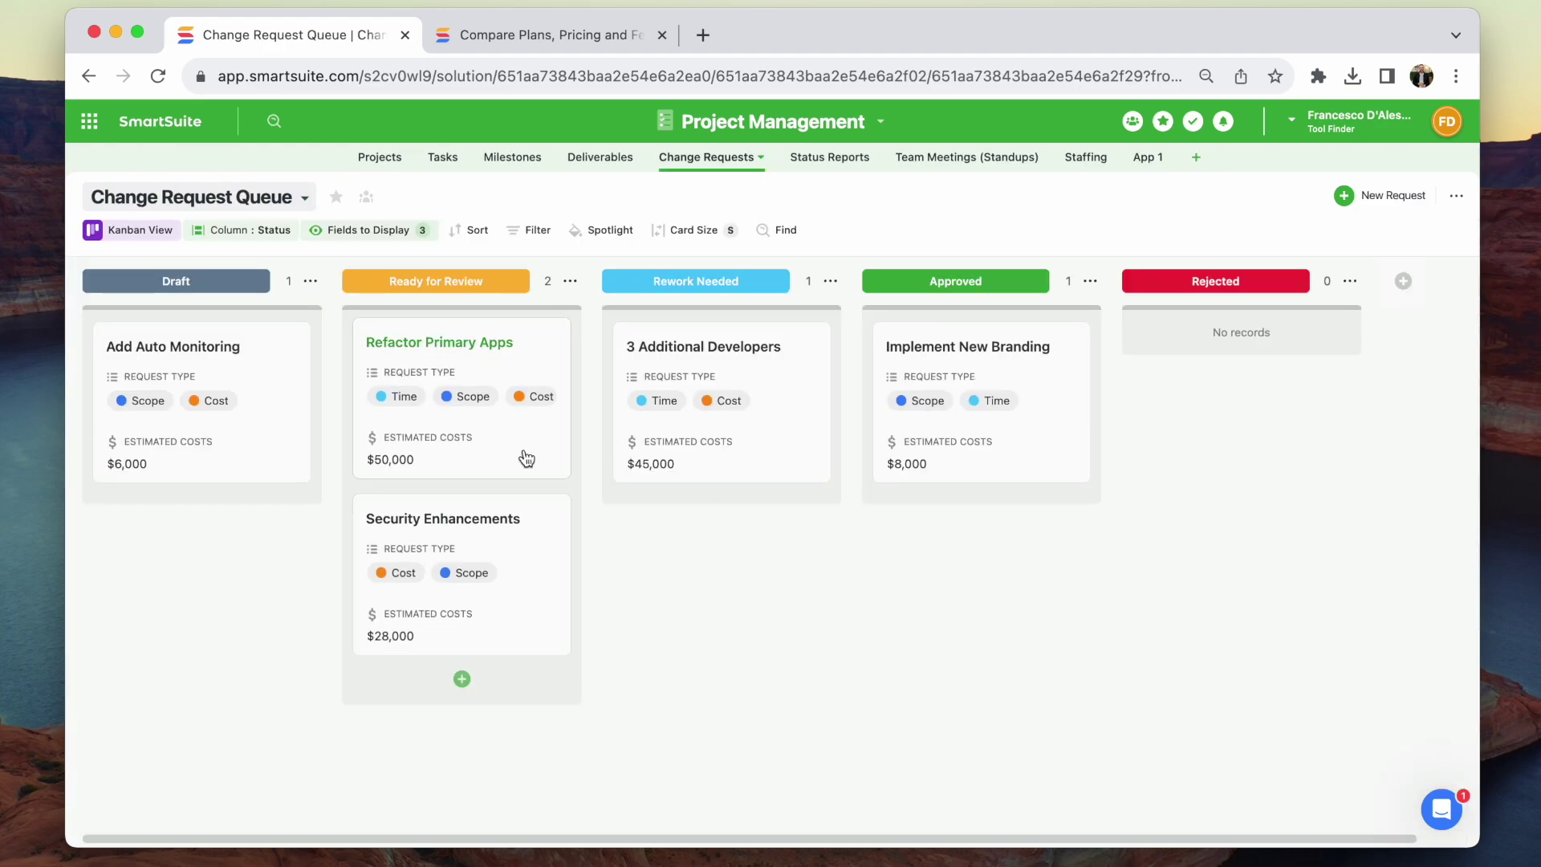
{"action": "left_click", "coordinate": [522, 453]}
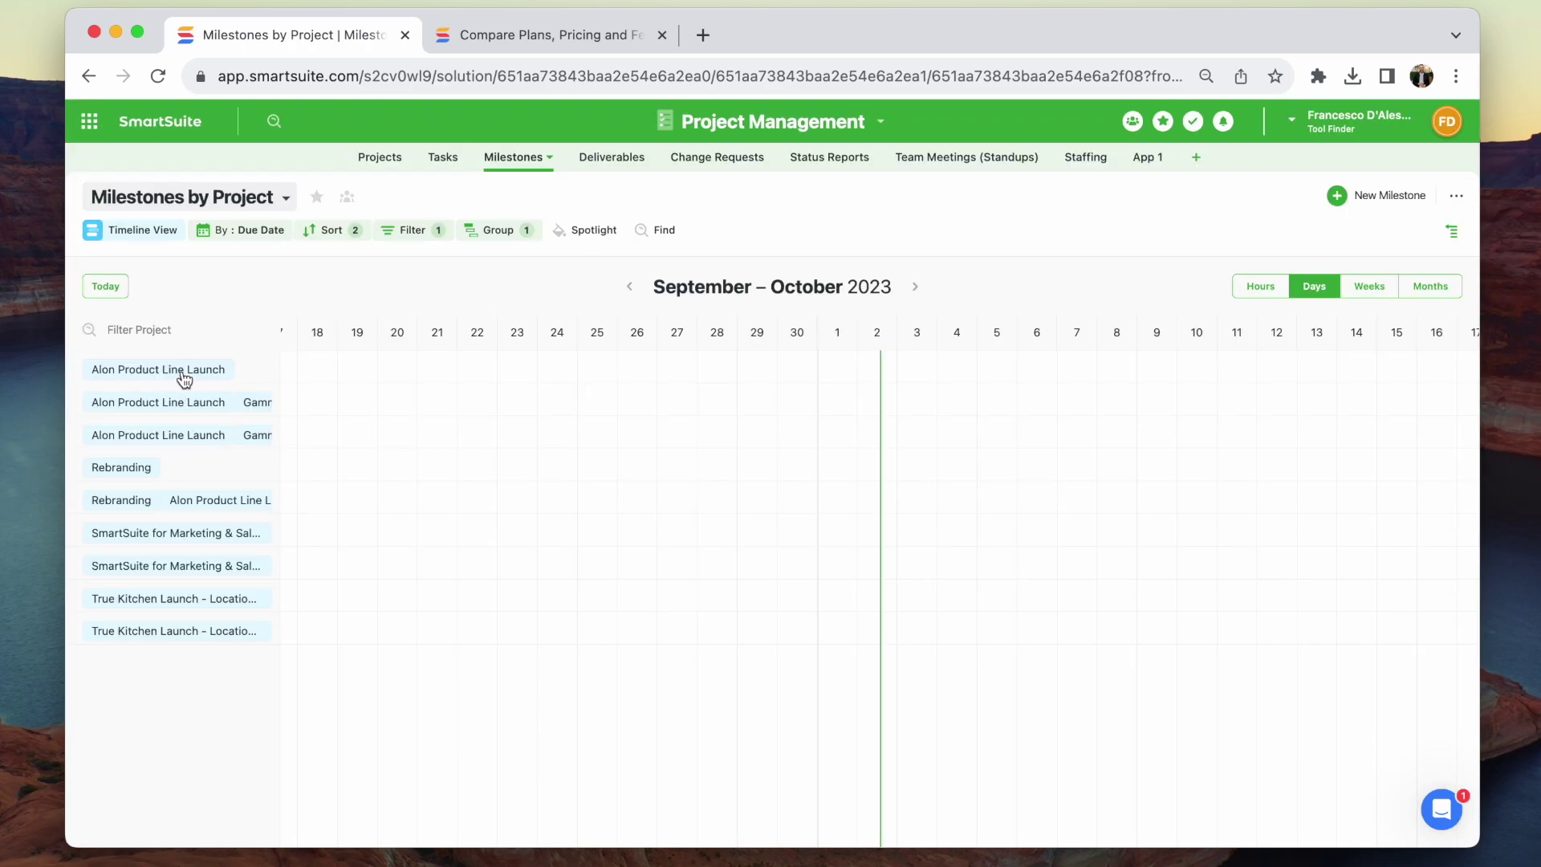
Scale the Milestones by Project timeline to months and briefly view the Website Updates milestone.
{"action": "left_click_drag", "start_coordinate": [183, 378], "coordinate": [674, 362]}
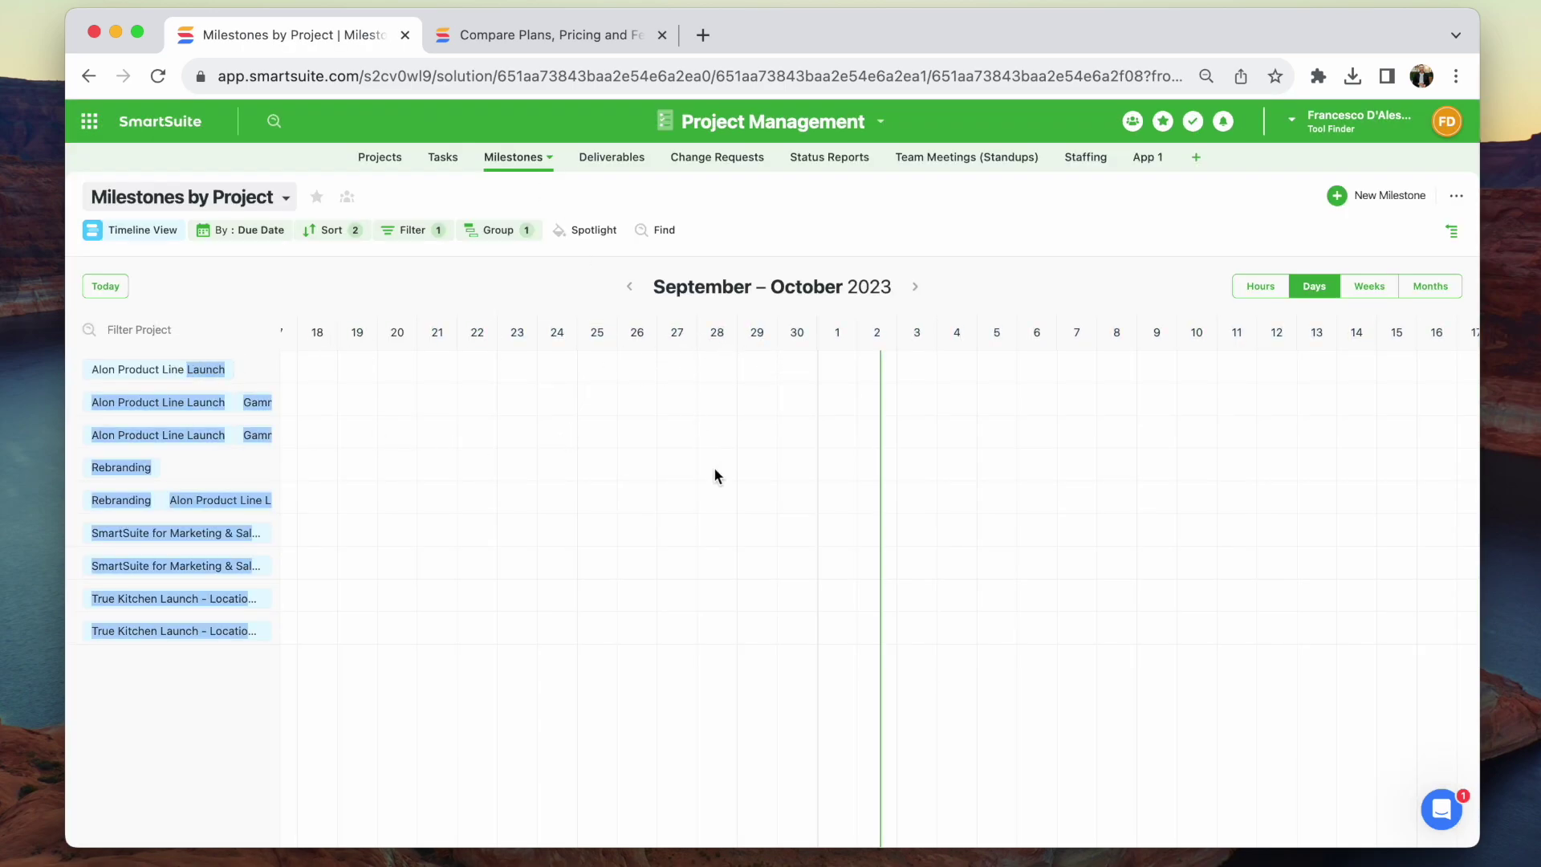
{"action": "left_click", "coordinate": [438, 294]}
{"action": "scroll", "coordinate": [470, 463], "scroll_direction": "left", "scroll_amount": 15}
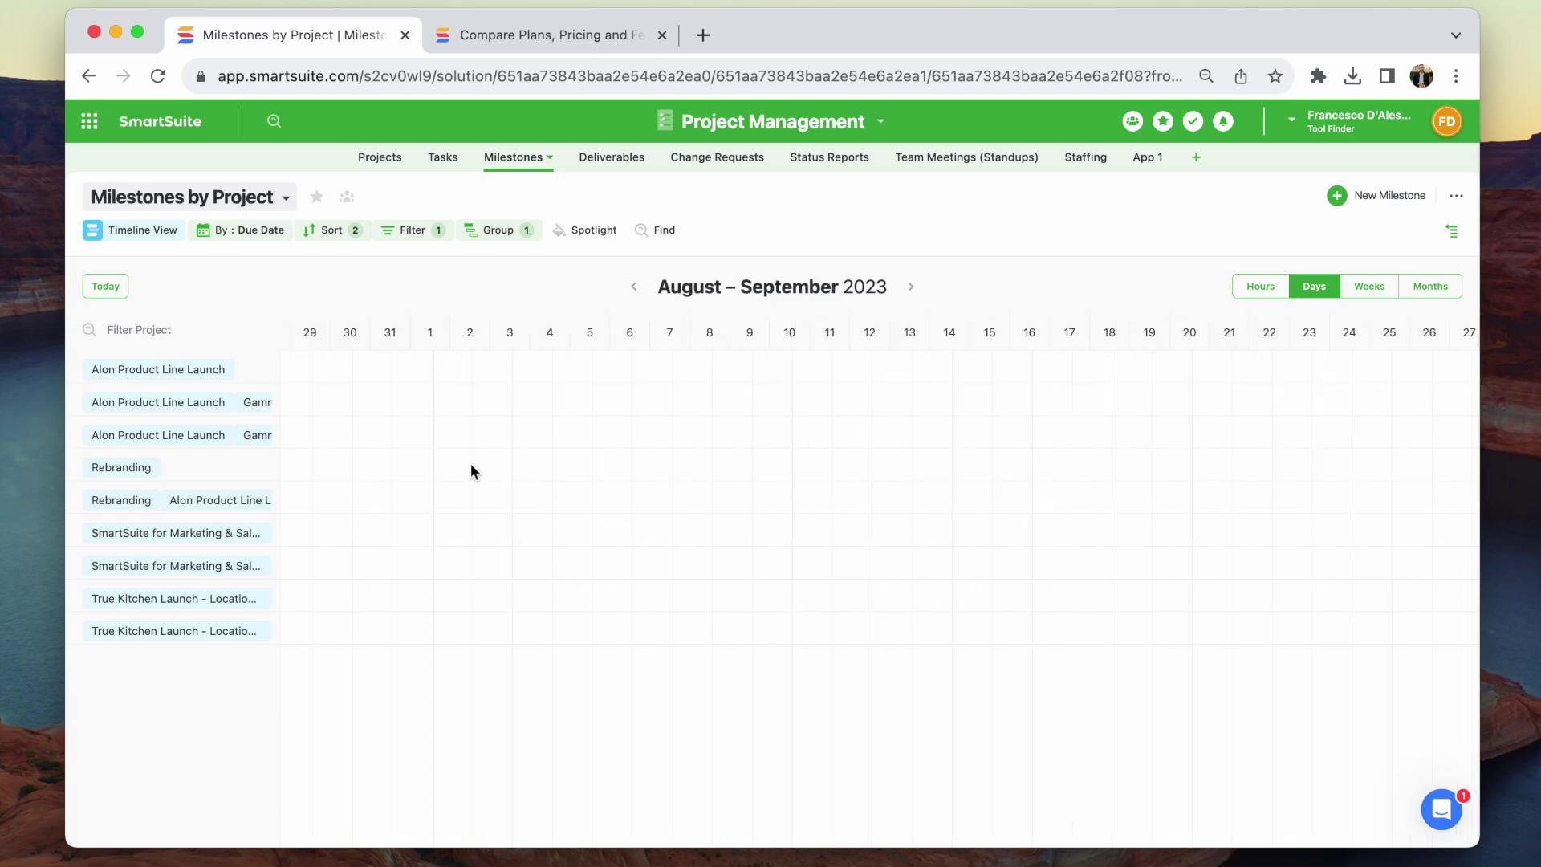
{"action": "left_click", "coordinate": [1379, 287]}
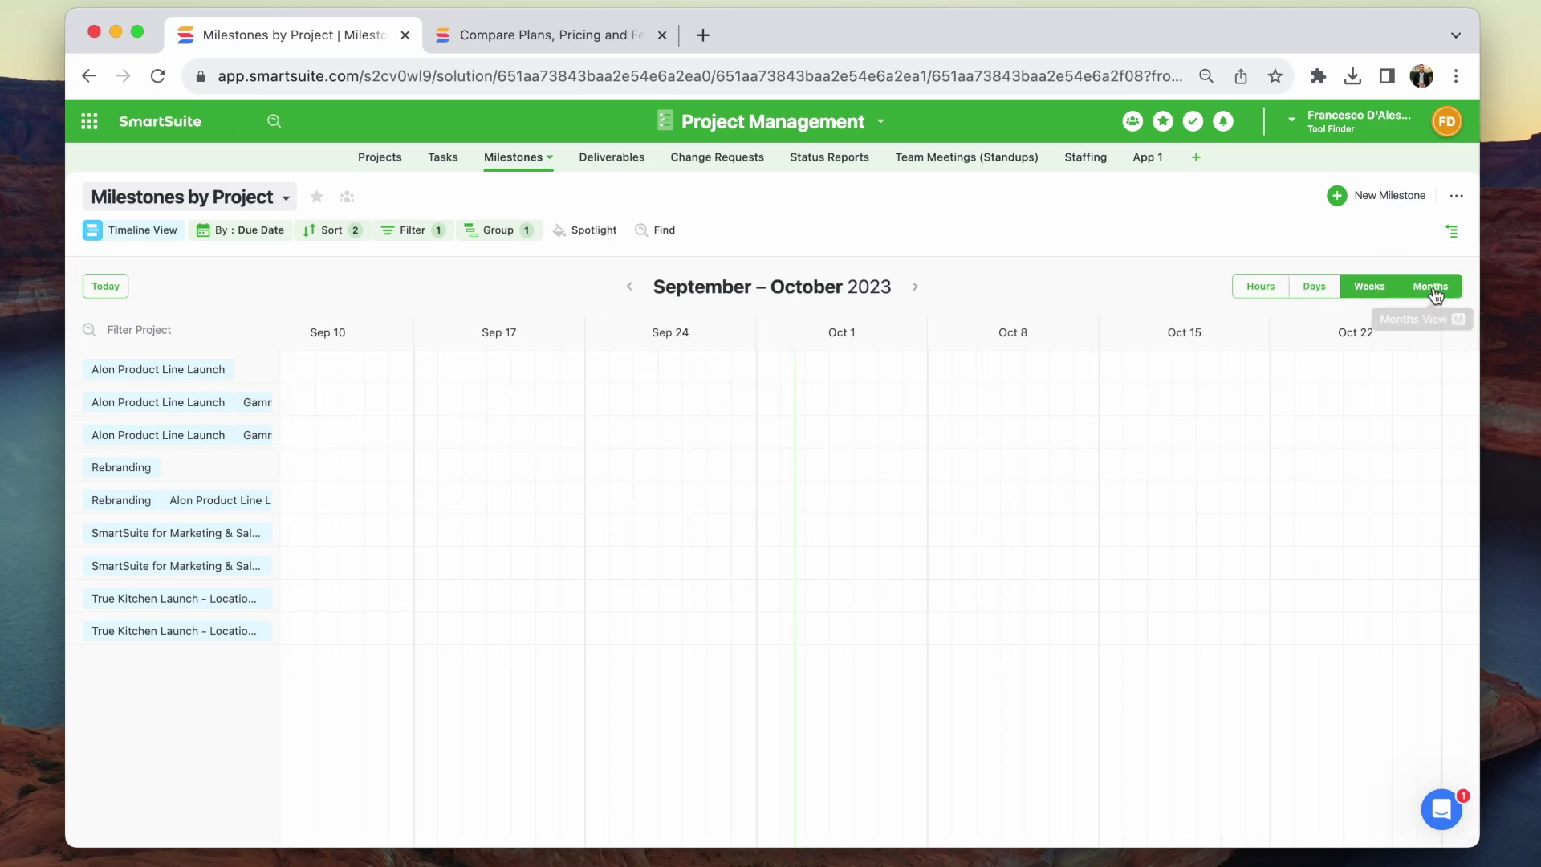
{"action": "left_click", "coordinate": [1430, 287]}
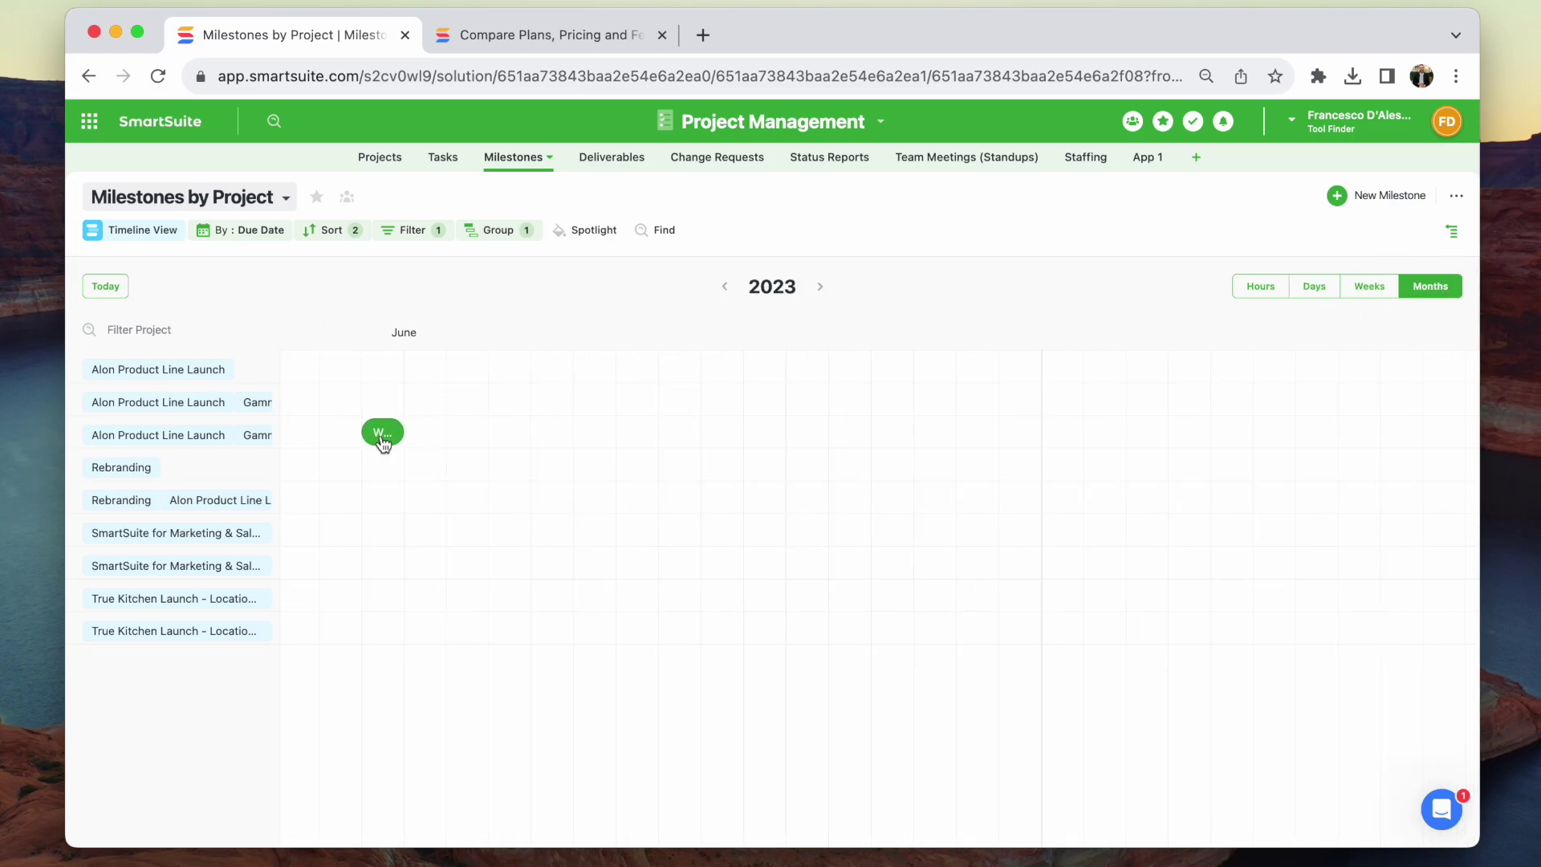
{"action": "left_click", "coordinate": [384, 435]}
{"action": "key", "text": "Escape"}
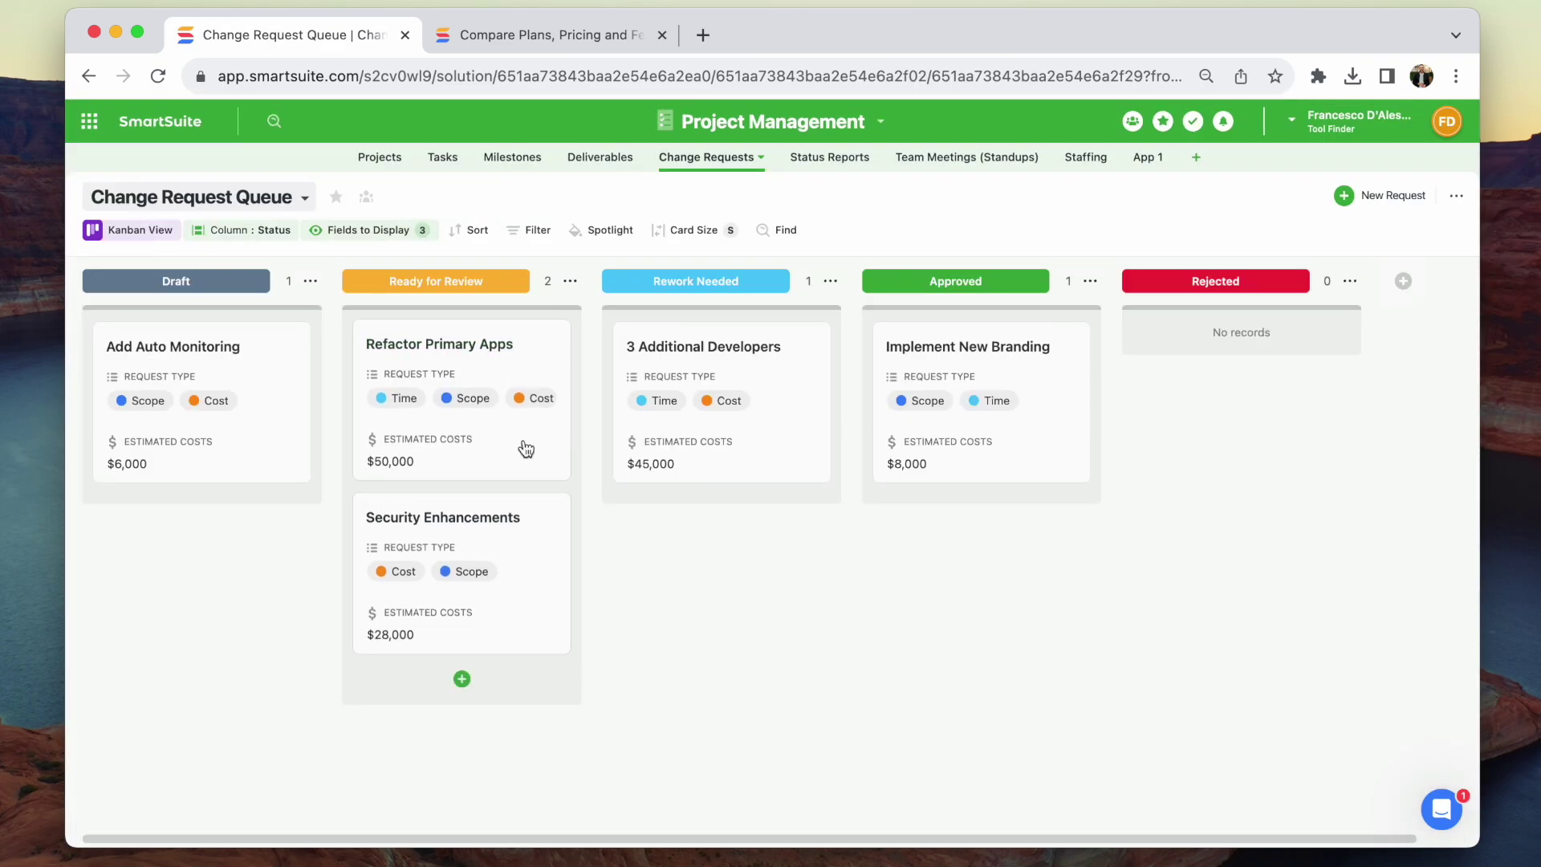
Review the Refactor Primary Apps change request, then show the Status Reports and Team Meetings tabs.
{"action": "left_click", "coordinate": [525, 457]}
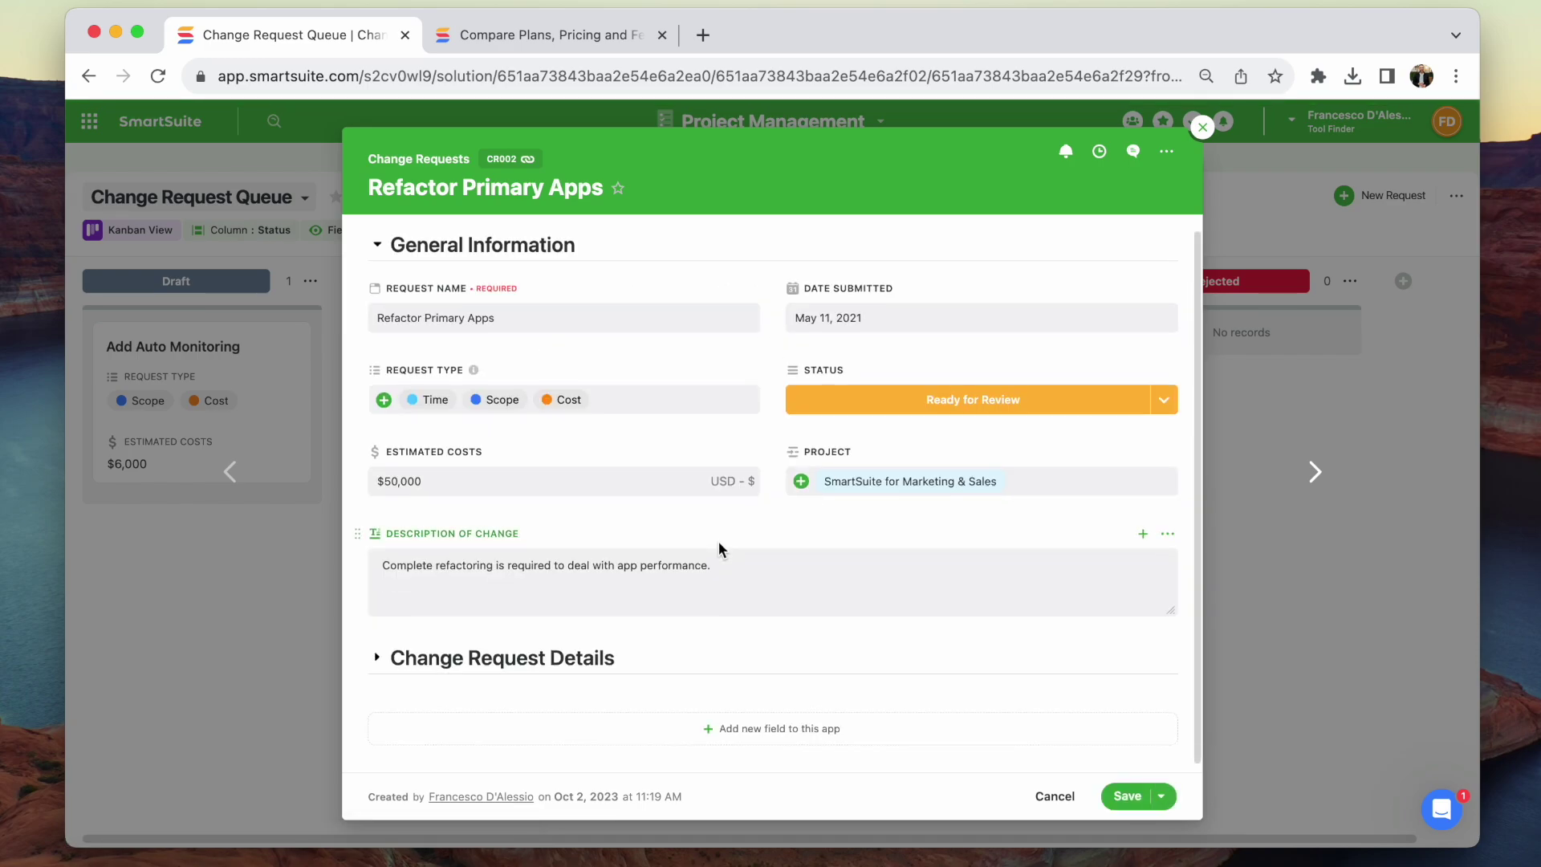
{"action": "left_click", "coordinate": [279, 565]}
{"action": "left_click", "coordinate": [854, 163]}
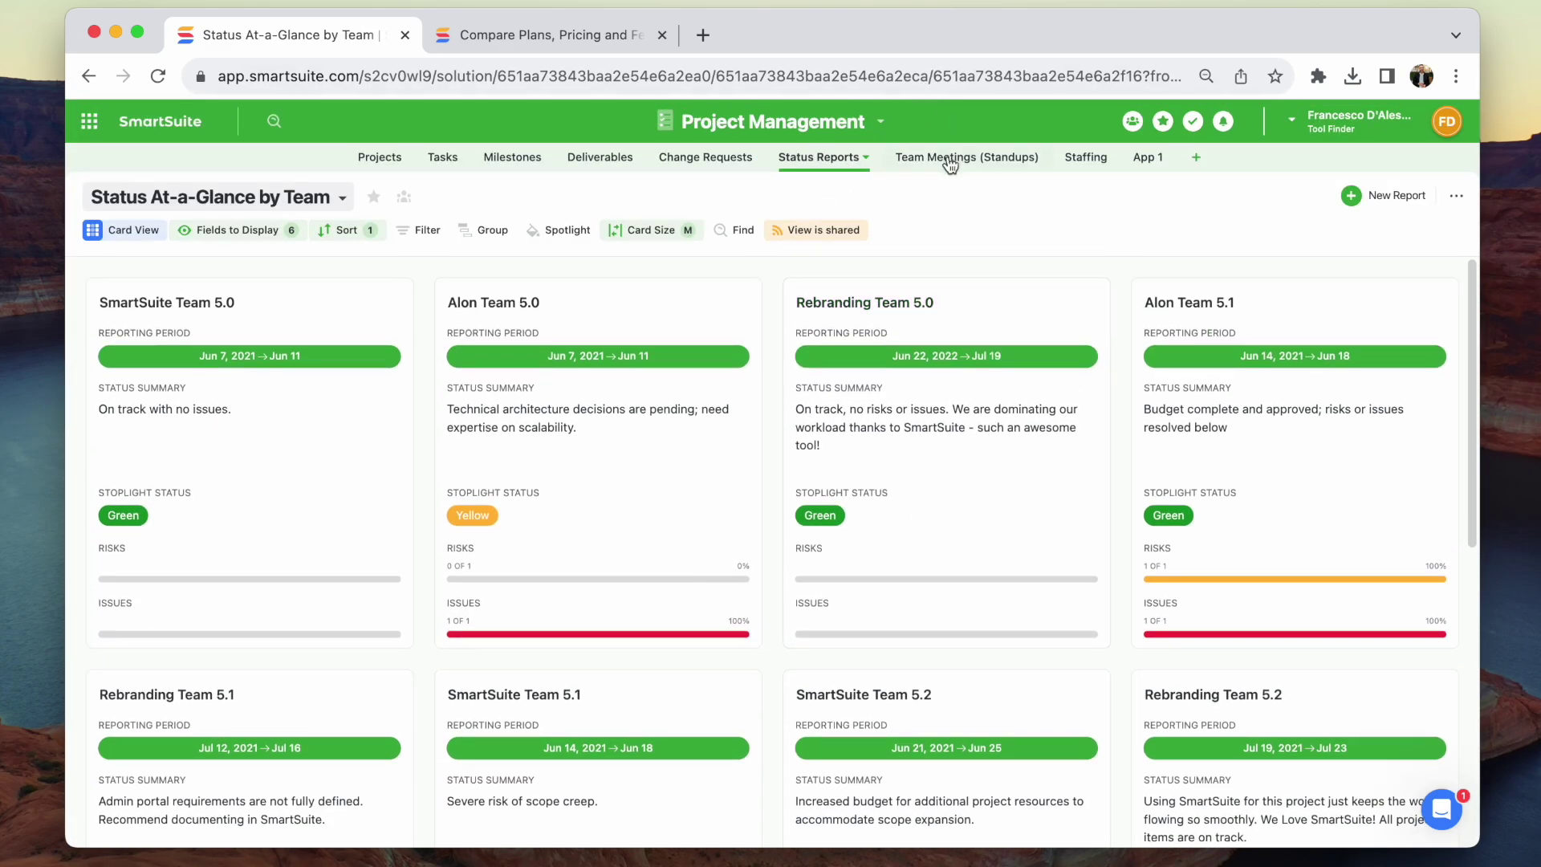
{"action": "left_click", "coordinate": [947, 162]}
Review the board's spotlight rules, then enlarge the Projects kanban cards from S to M.
{"action": "left_click", "coordinate": [380, 157]}
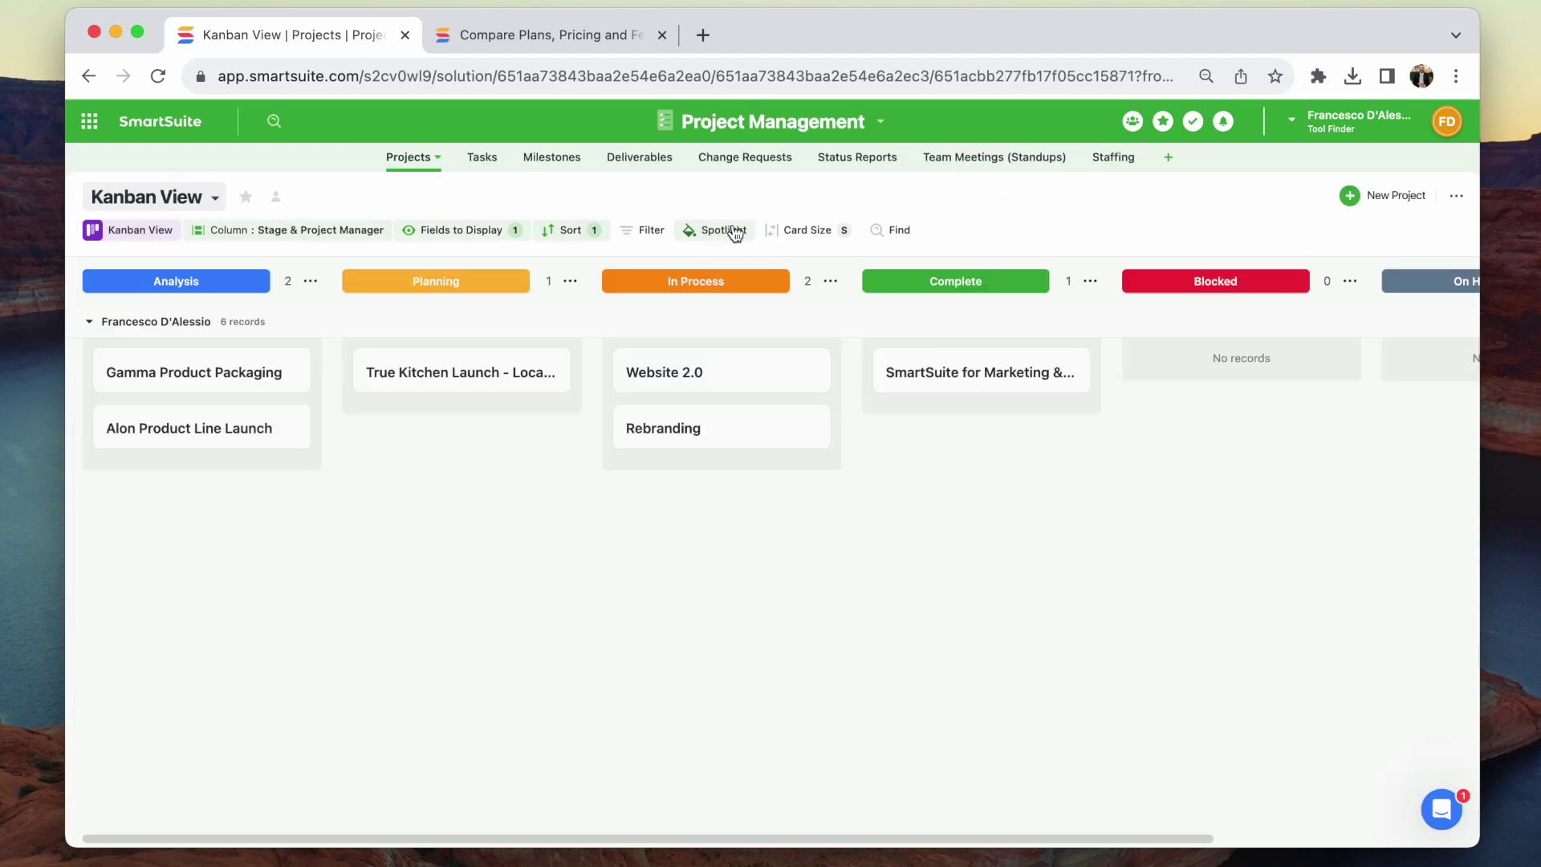
{"action": "left_click", "coordinate": [727, 231]}
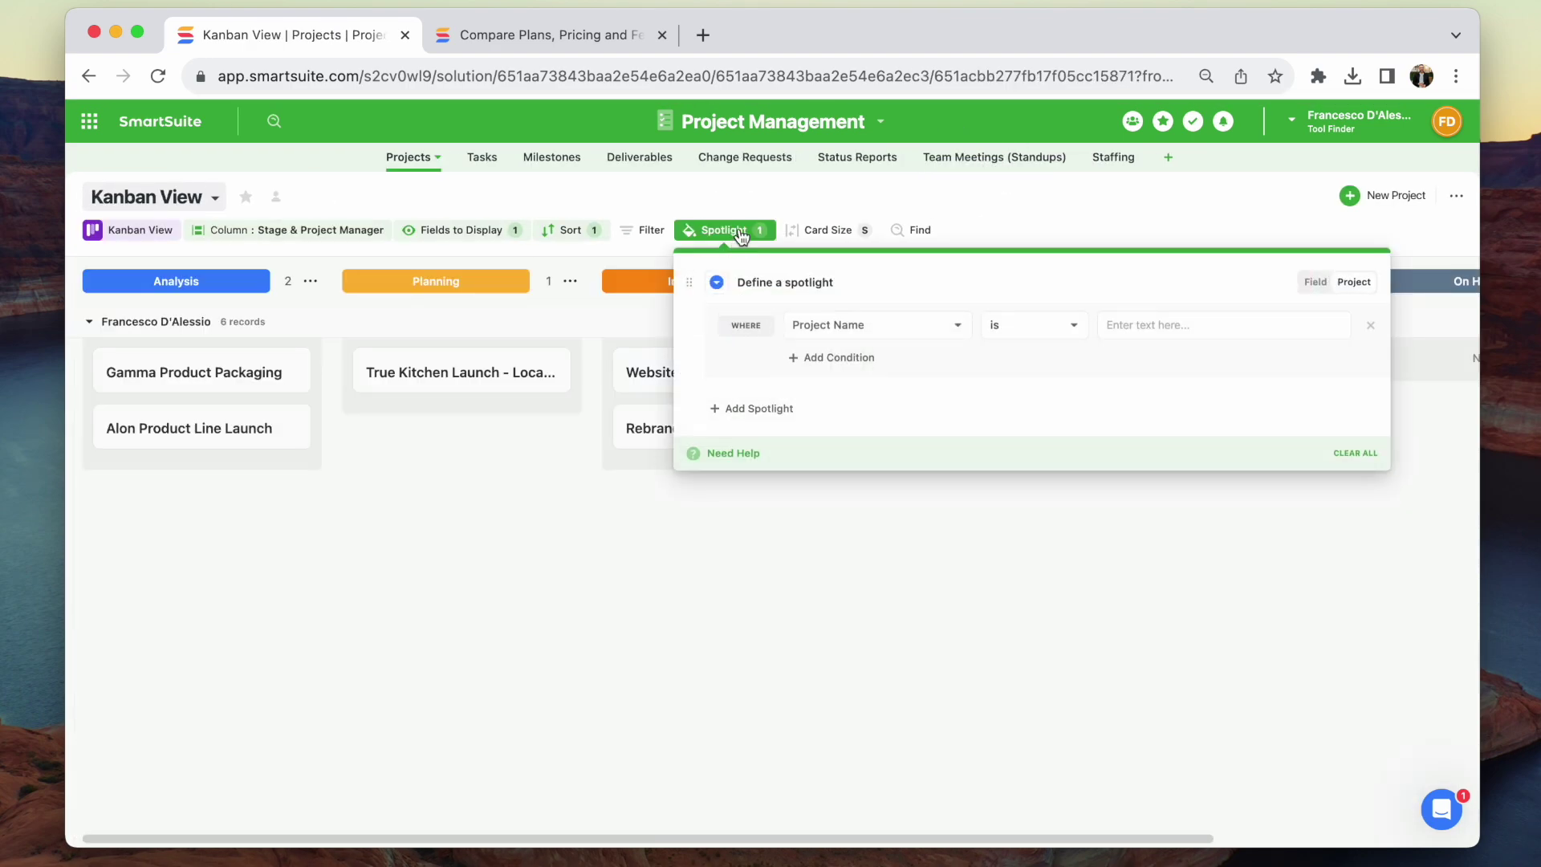
{"action": "left_click", "coordinate": [676, 616]}
{"action": "left_click", "coordinate": [838, 239]}
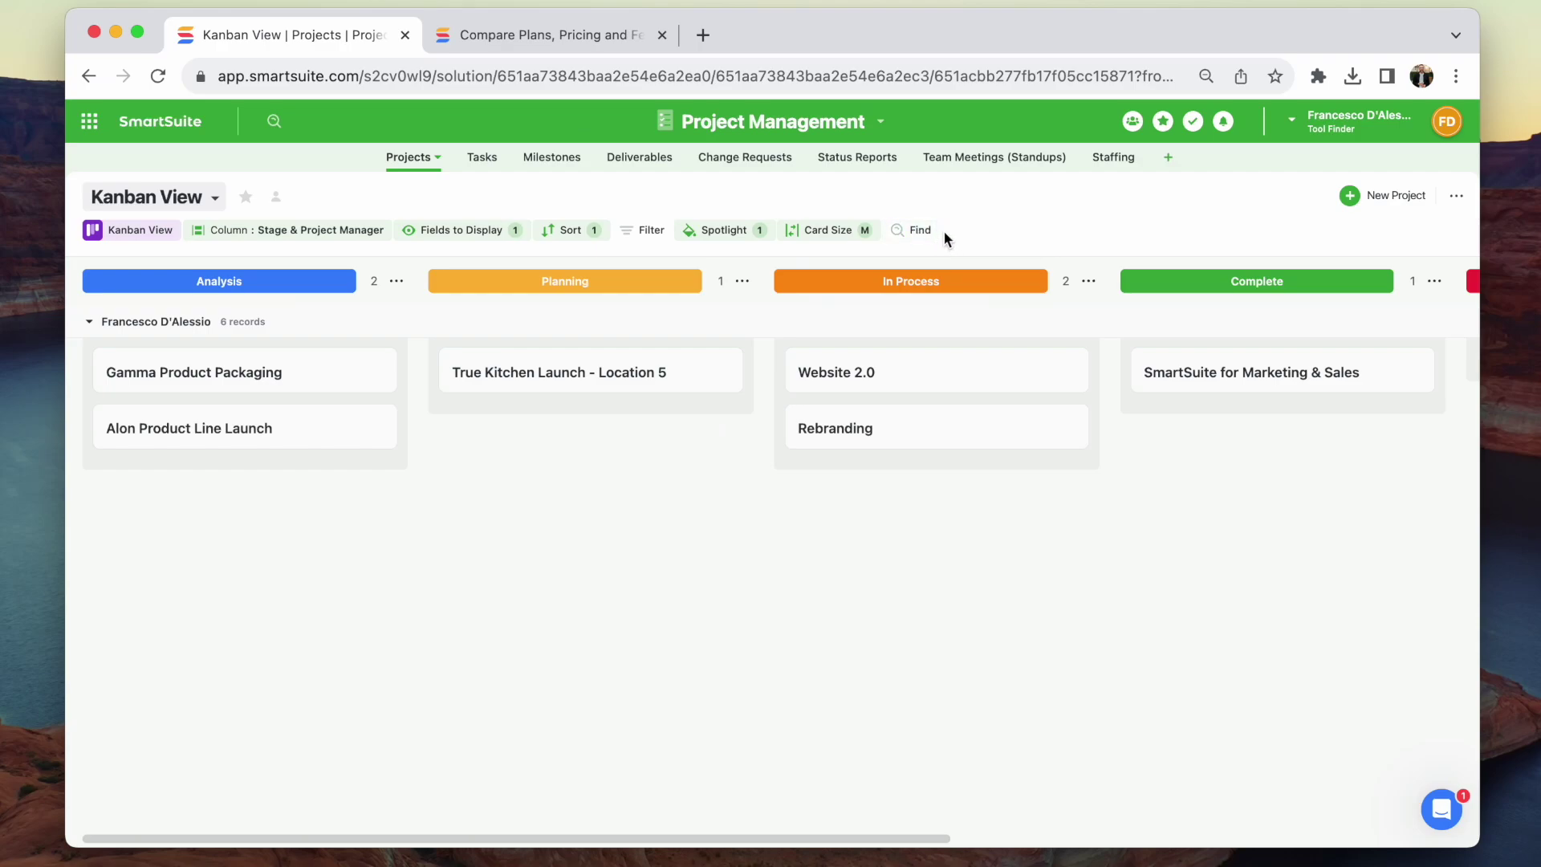
Check the board view's sharing setting and switch to the Projects by Size chart view.
{"action": "left_click", "coordinate": [407, 158]}
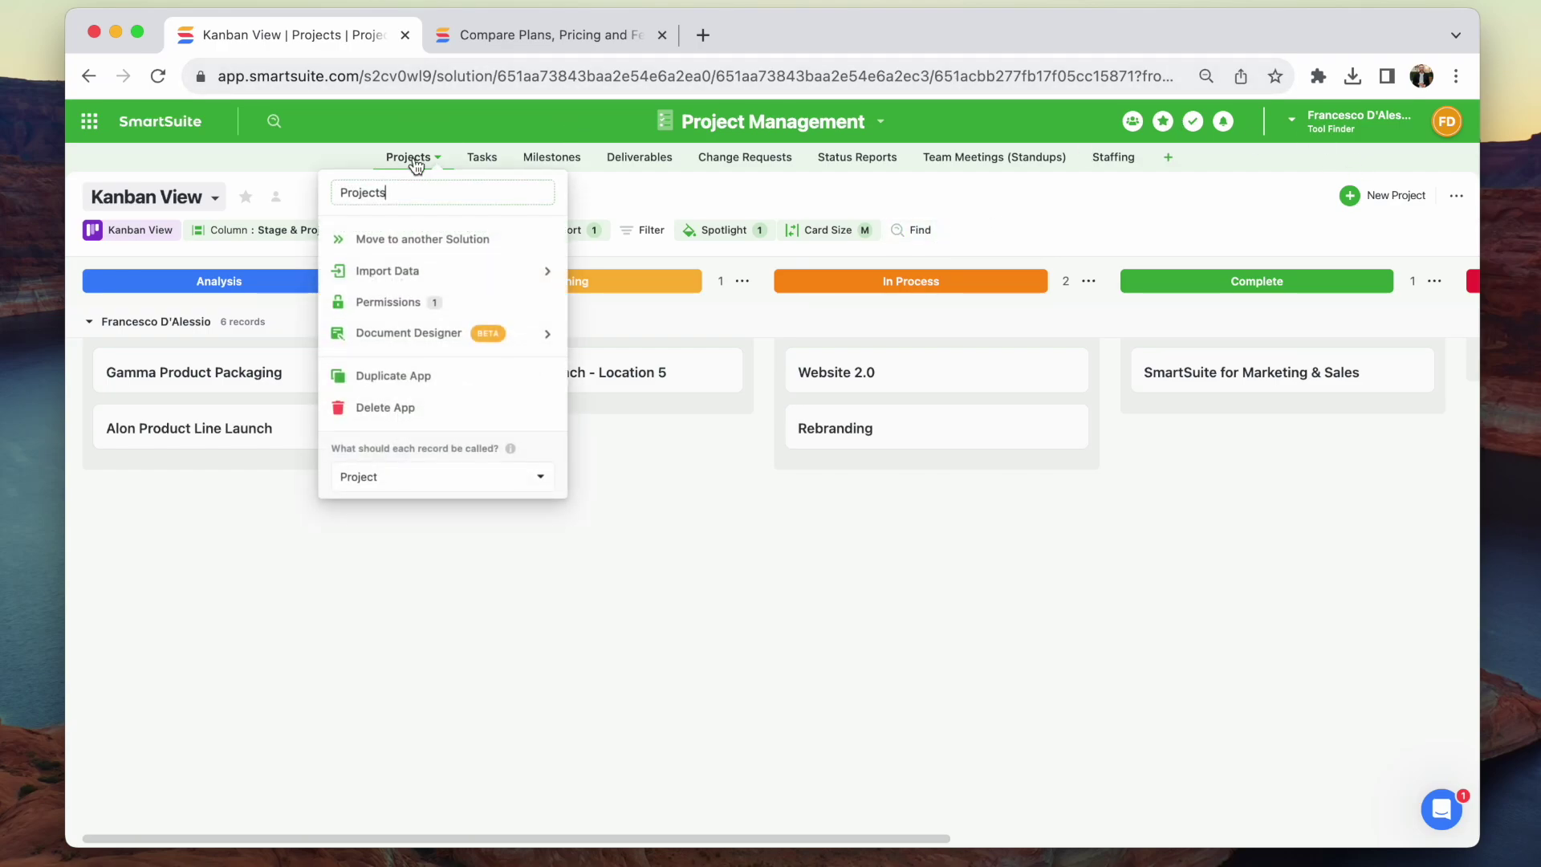
{"action": "left_click", "coordinate": [277, 199]}
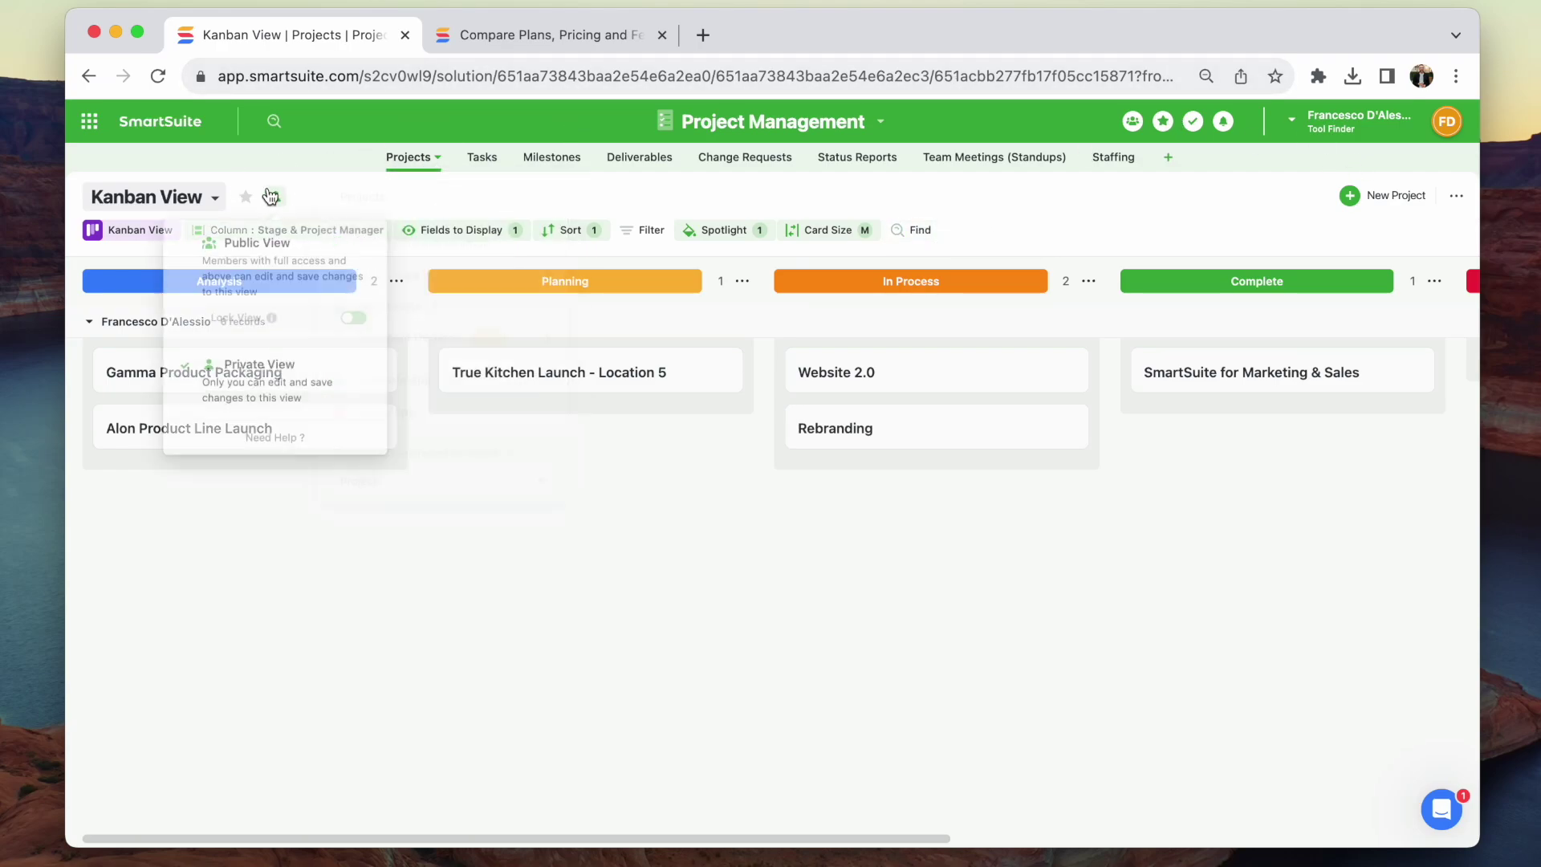
{"action": "left_click", "coordinate": [172, 201]}
{"action": "left_click", "coordinate": [170, 561]}
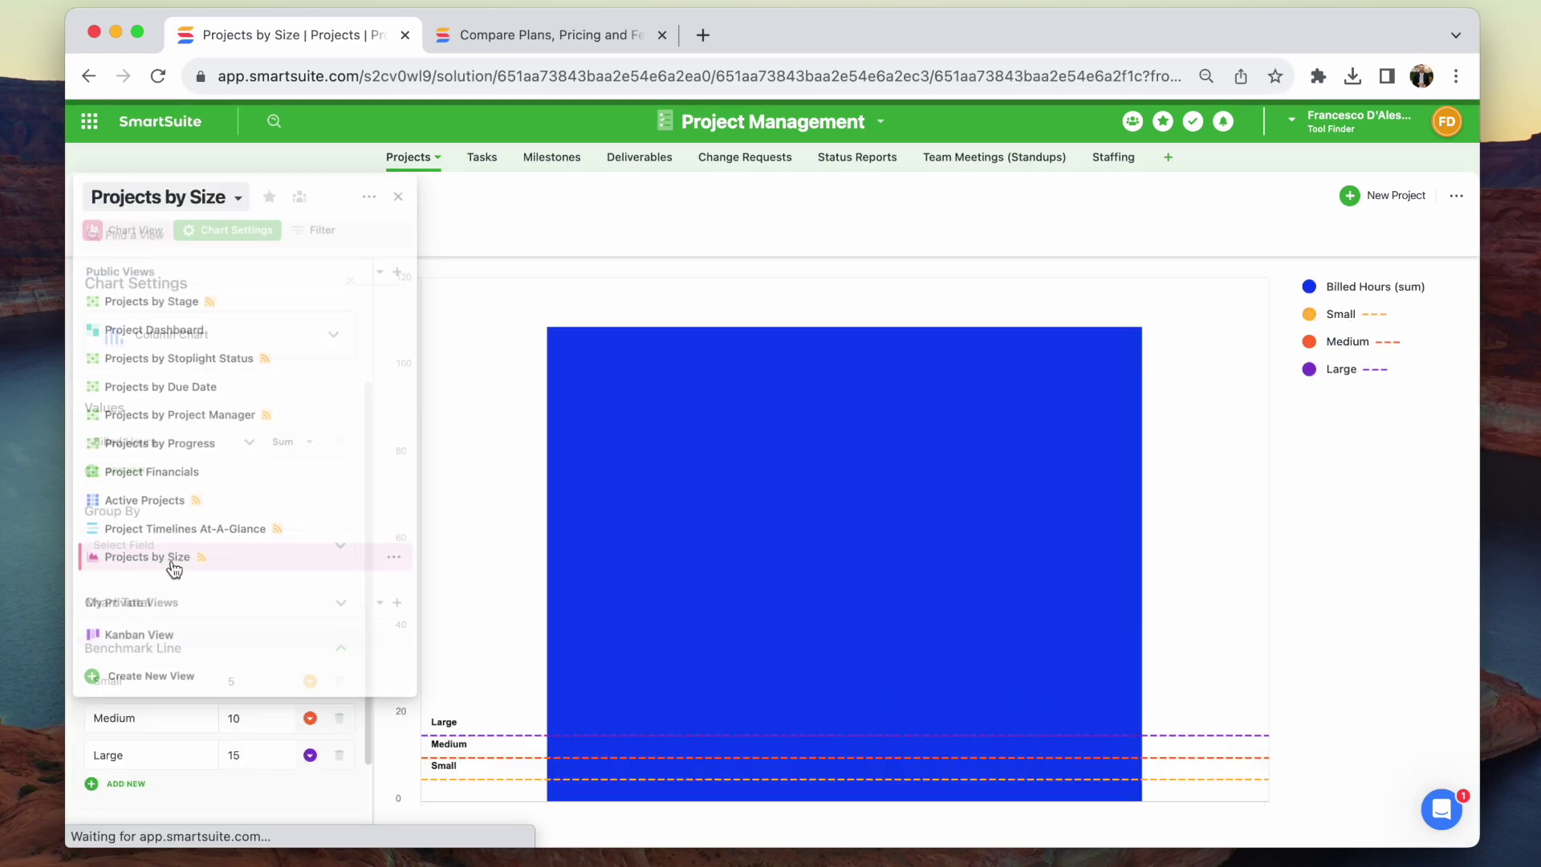
Browse the Active Projects cards and Project Dashboard, then the Tasks by Project grid.
{"action": "left_click", "coordinate": [169, 198]}
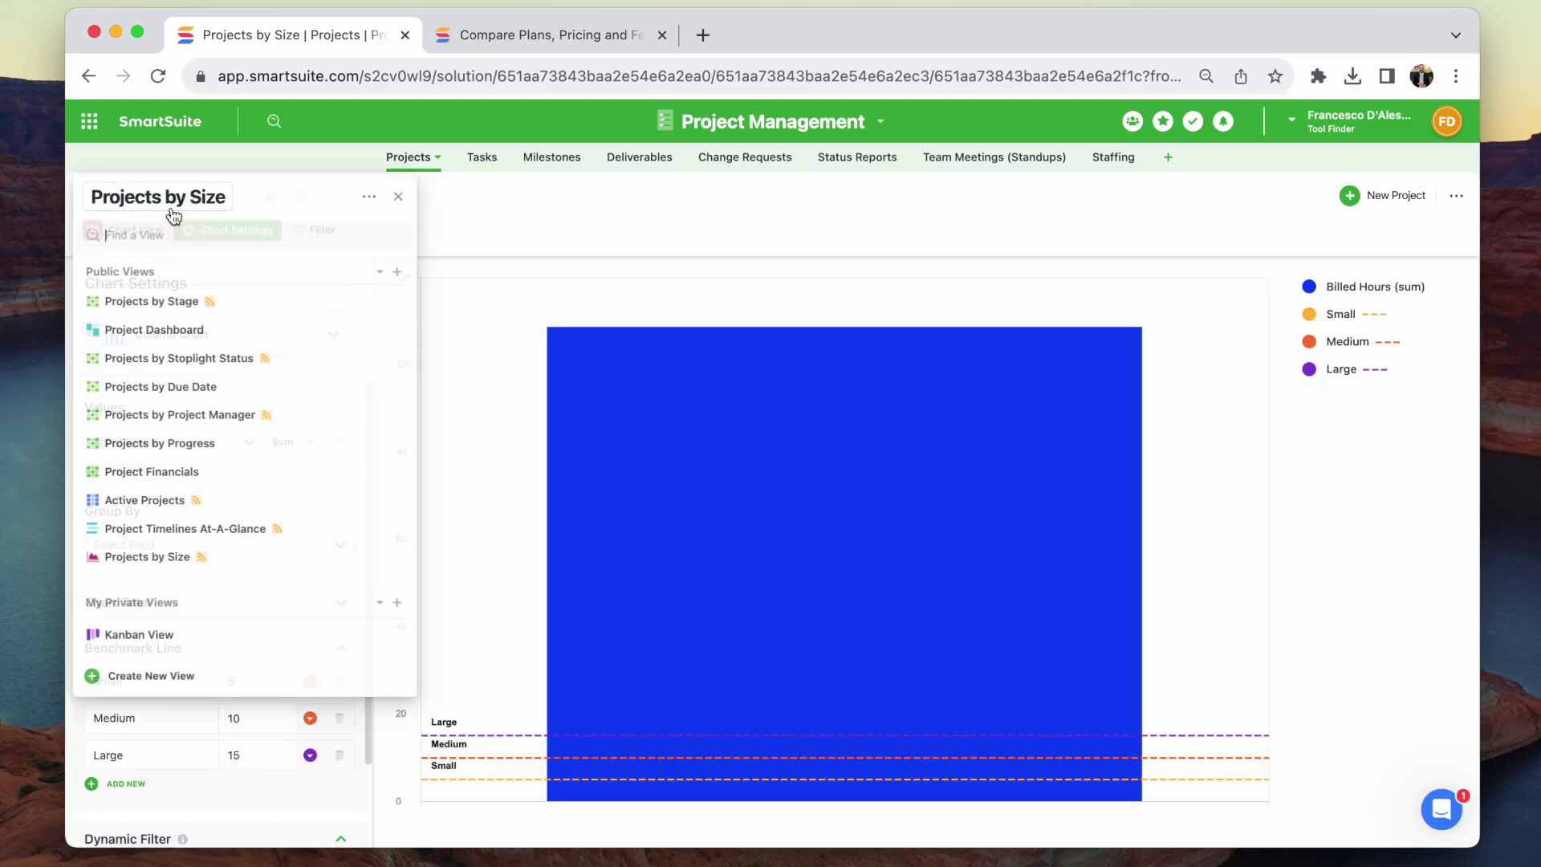
{"action": "left_click", "coordinate": [130, 499]}
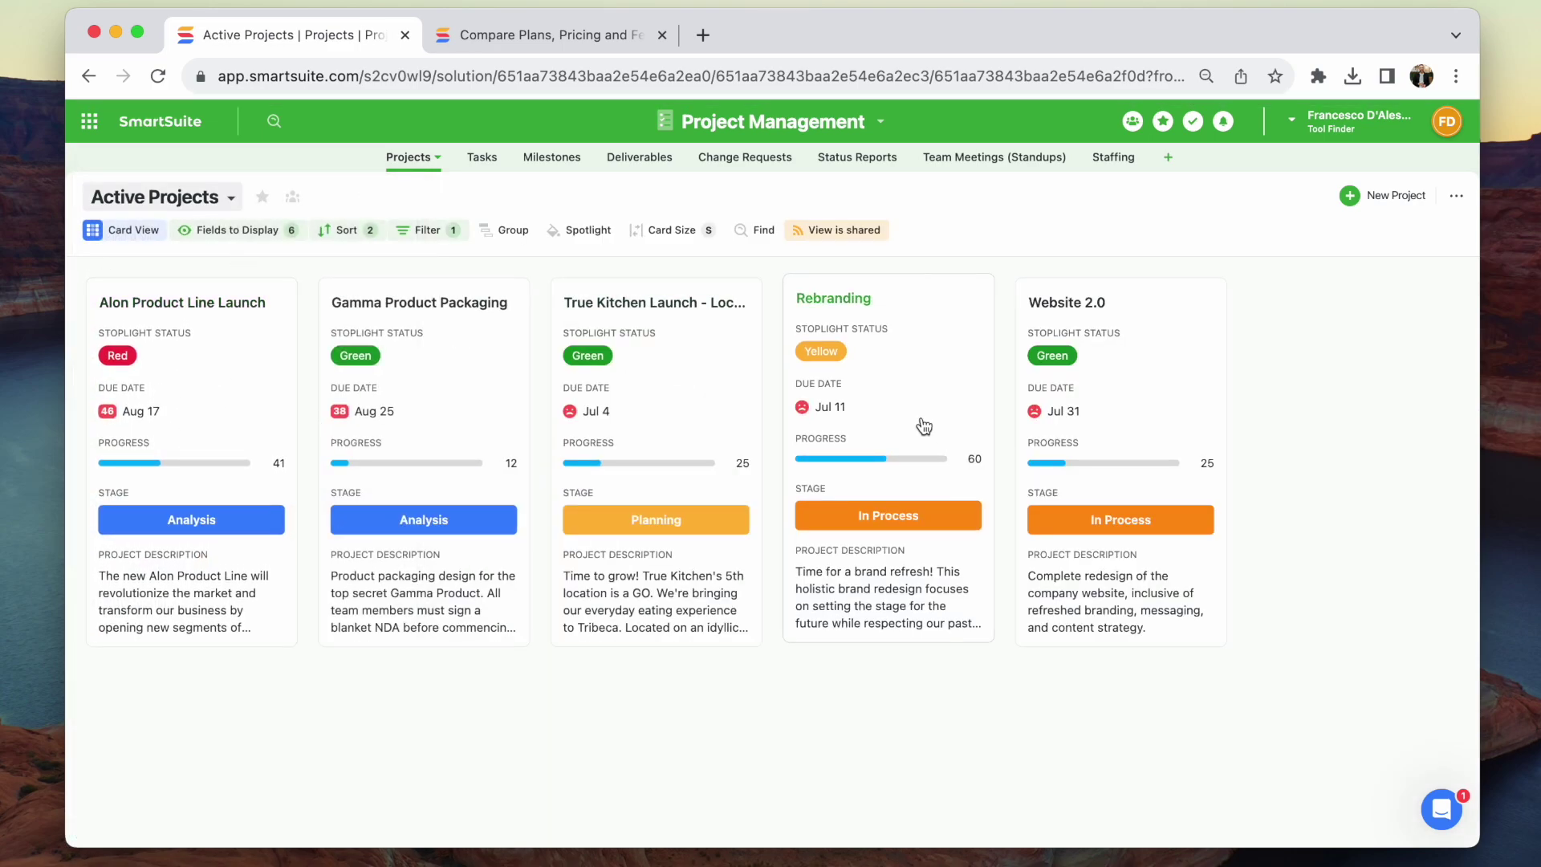
{"action": "left_click", "coordinate": [120, 197]}
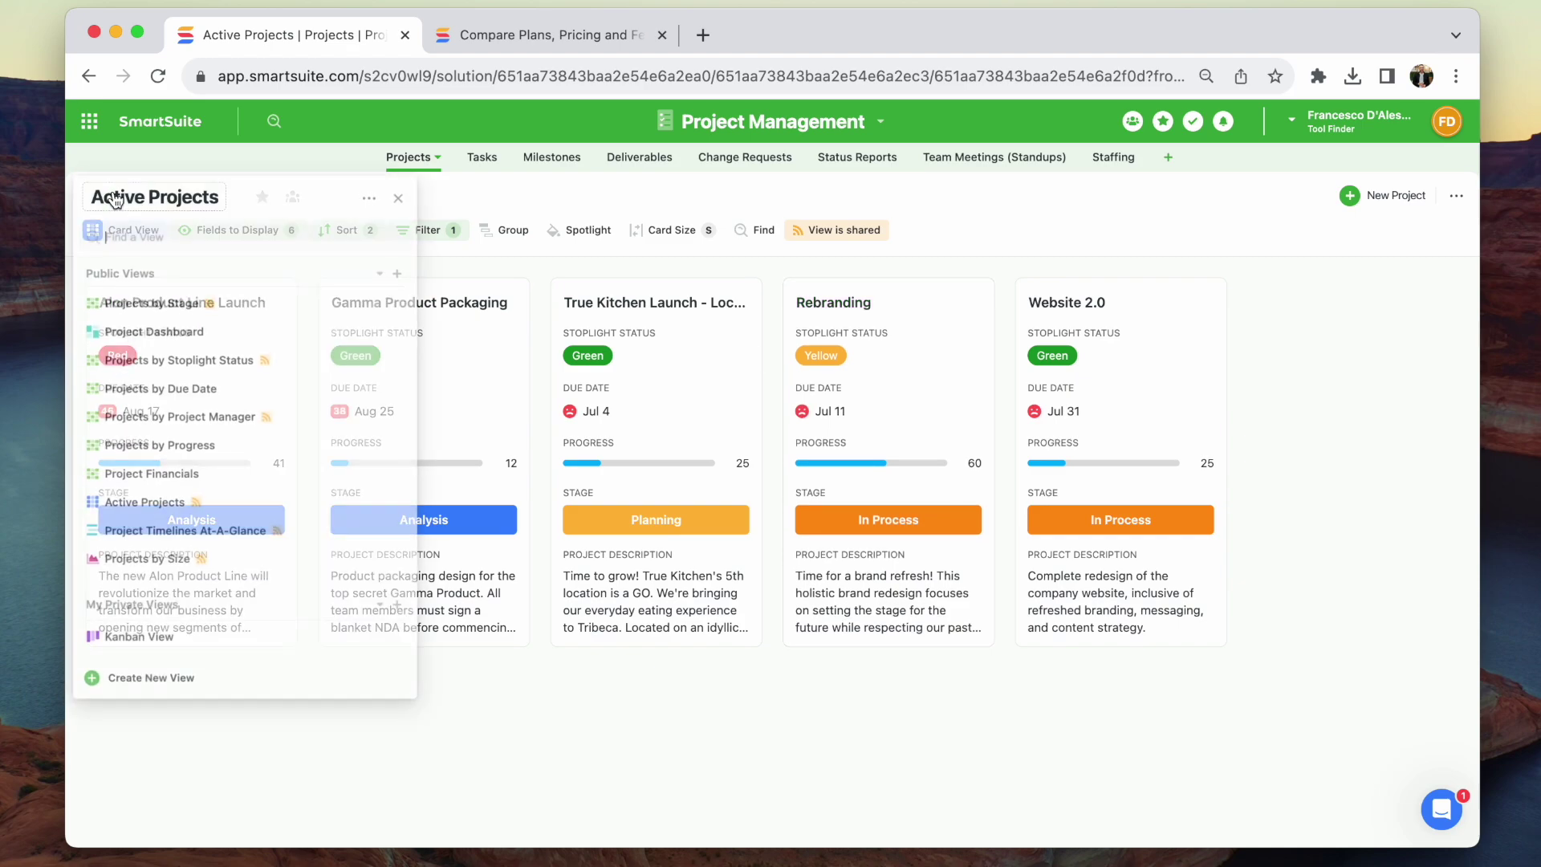
{"action": "left_click", "coordinate": [165, 329]}
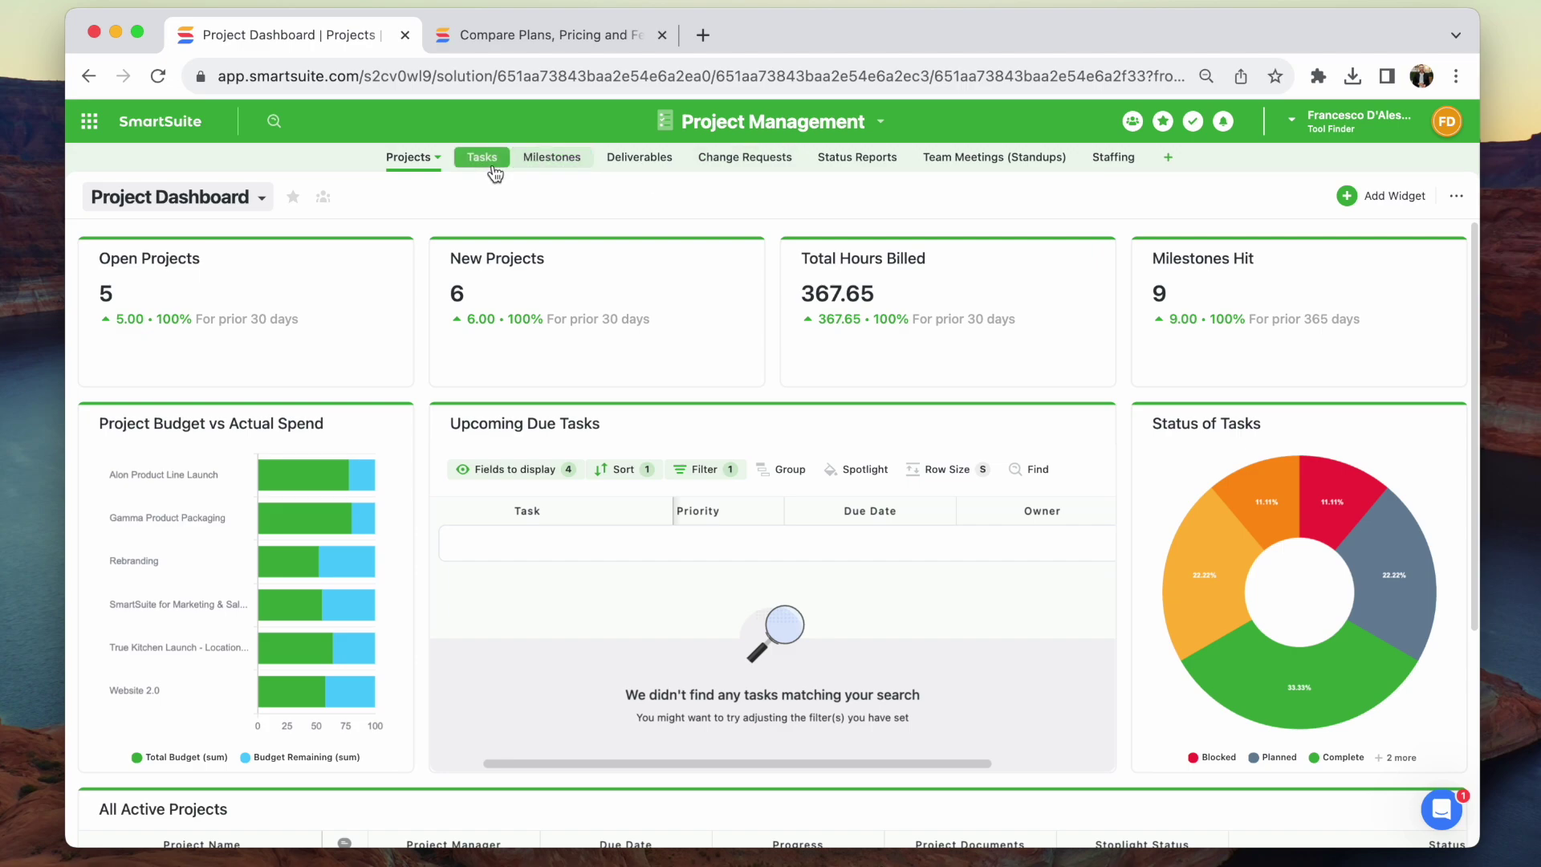
{"action": "left_click", "coordinate": [482, 158]}
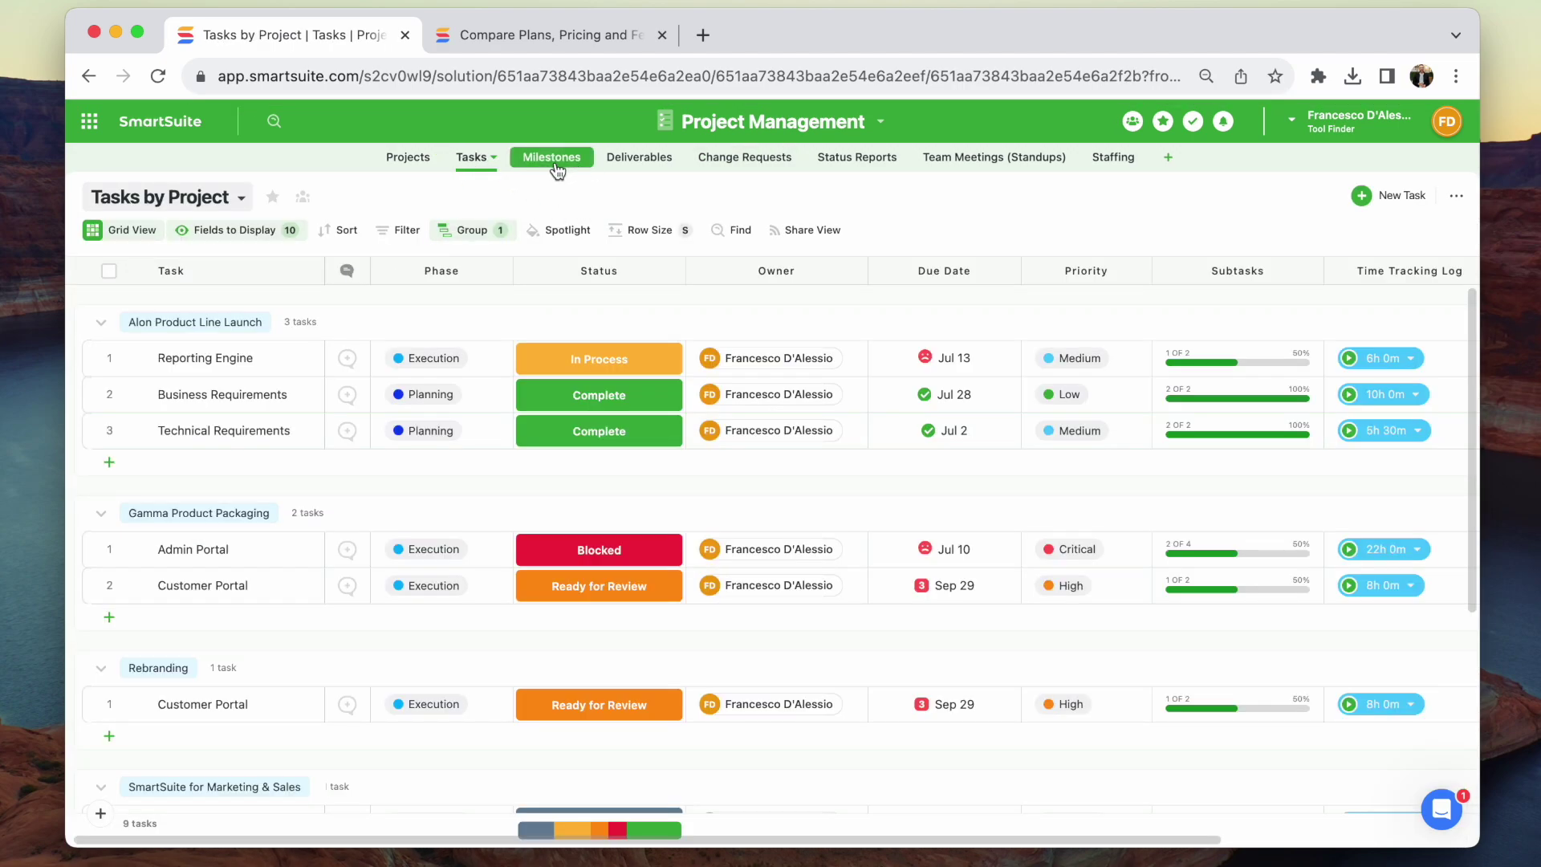
Start a blank App 1 in the solution and look over the Milestones by Project timeline labels.
{"action": "left_click", "coordinate": [1169, 166]}
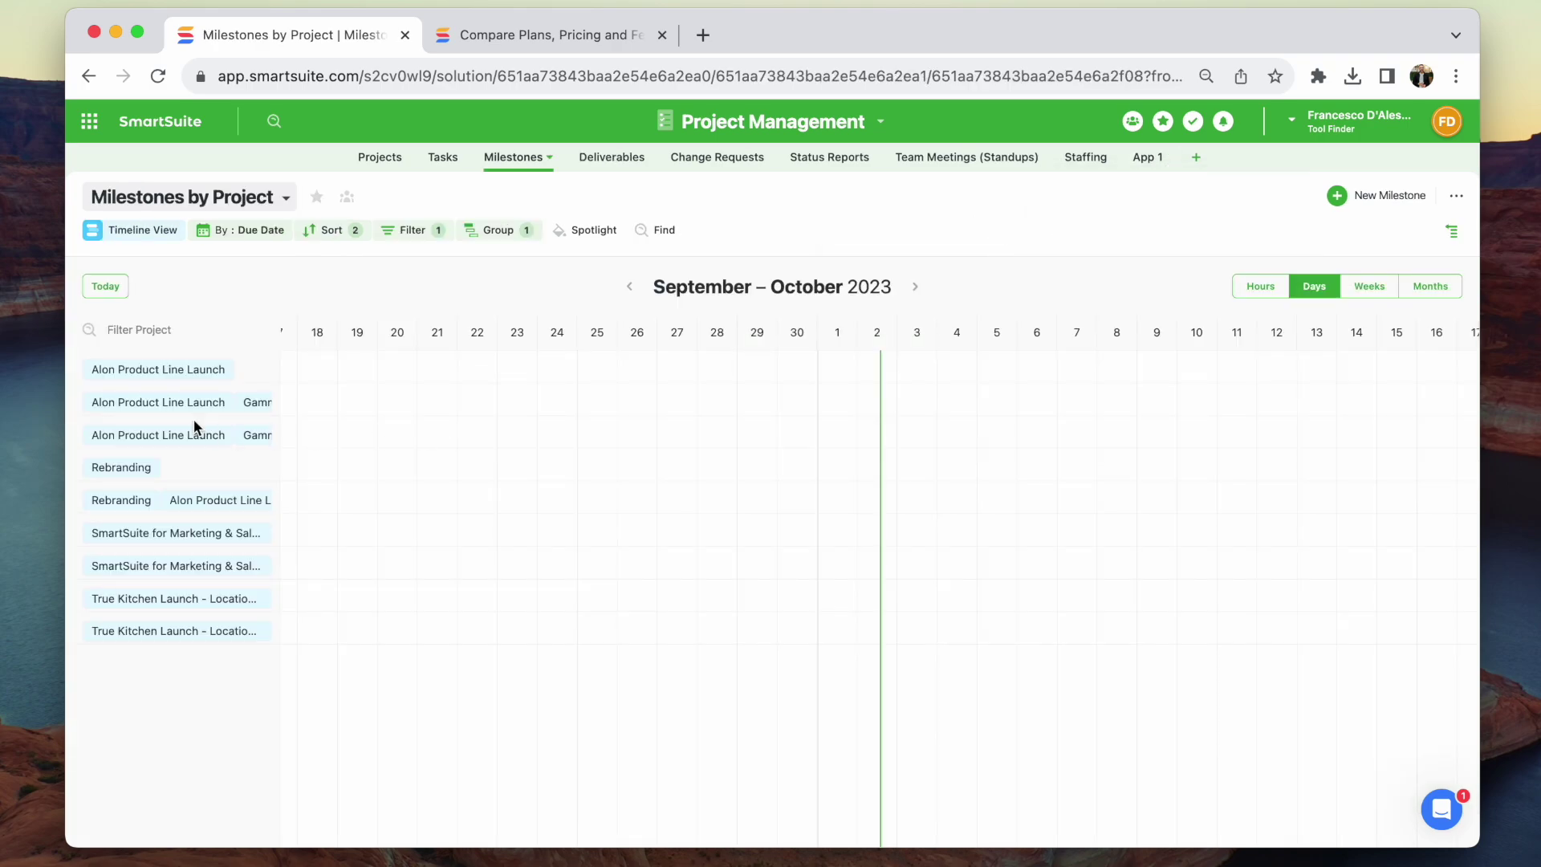
{"action": "left_click_drag", "start_coordinate": [184, 377], "coordinate": [707, 366]}
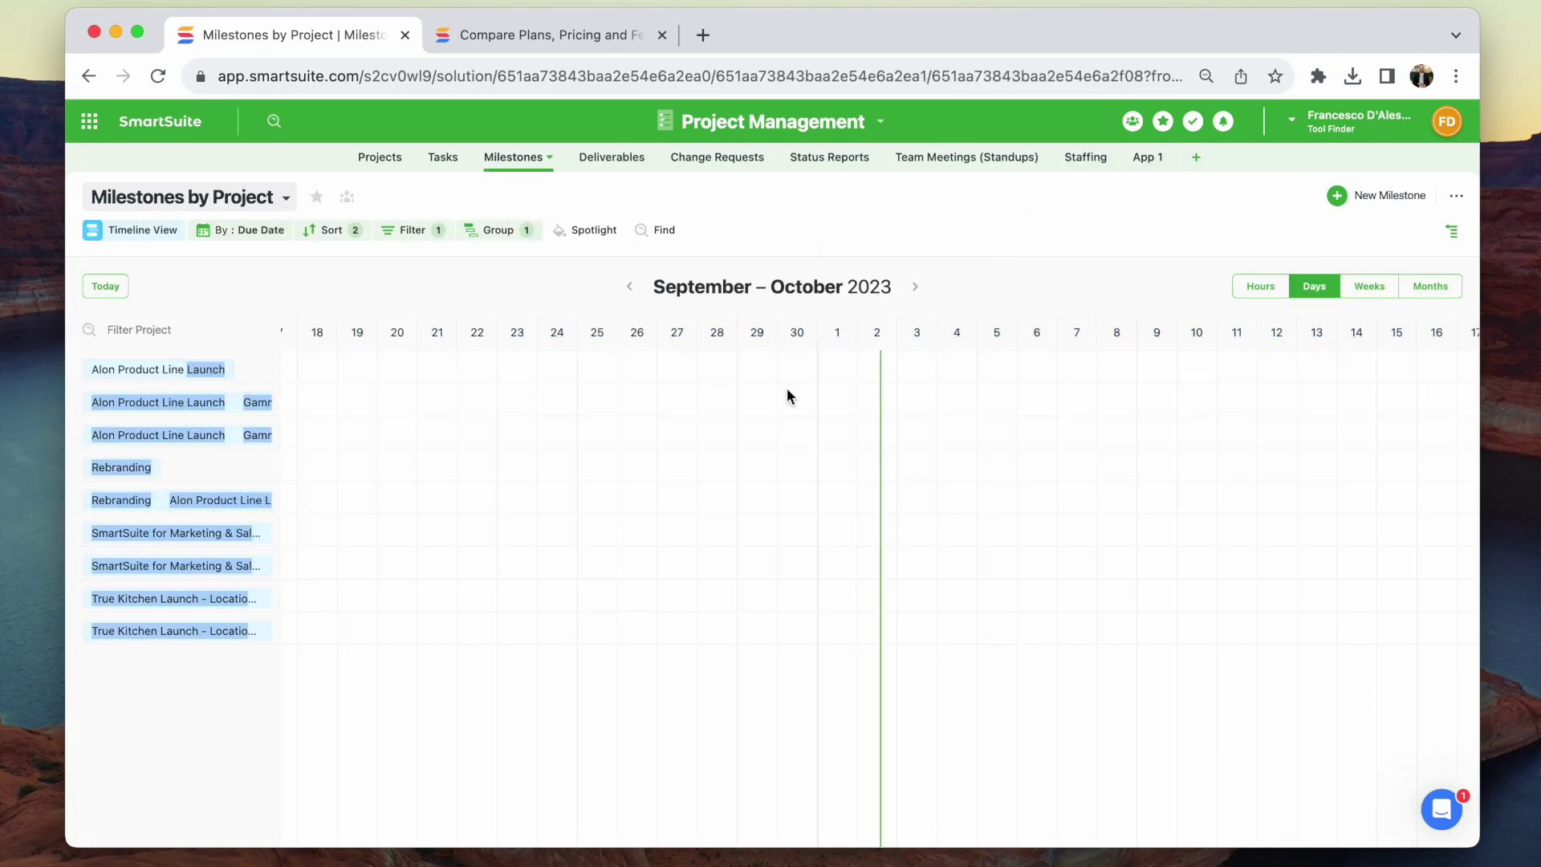
{"action": "left_click", "coordinate": [440, 292]}
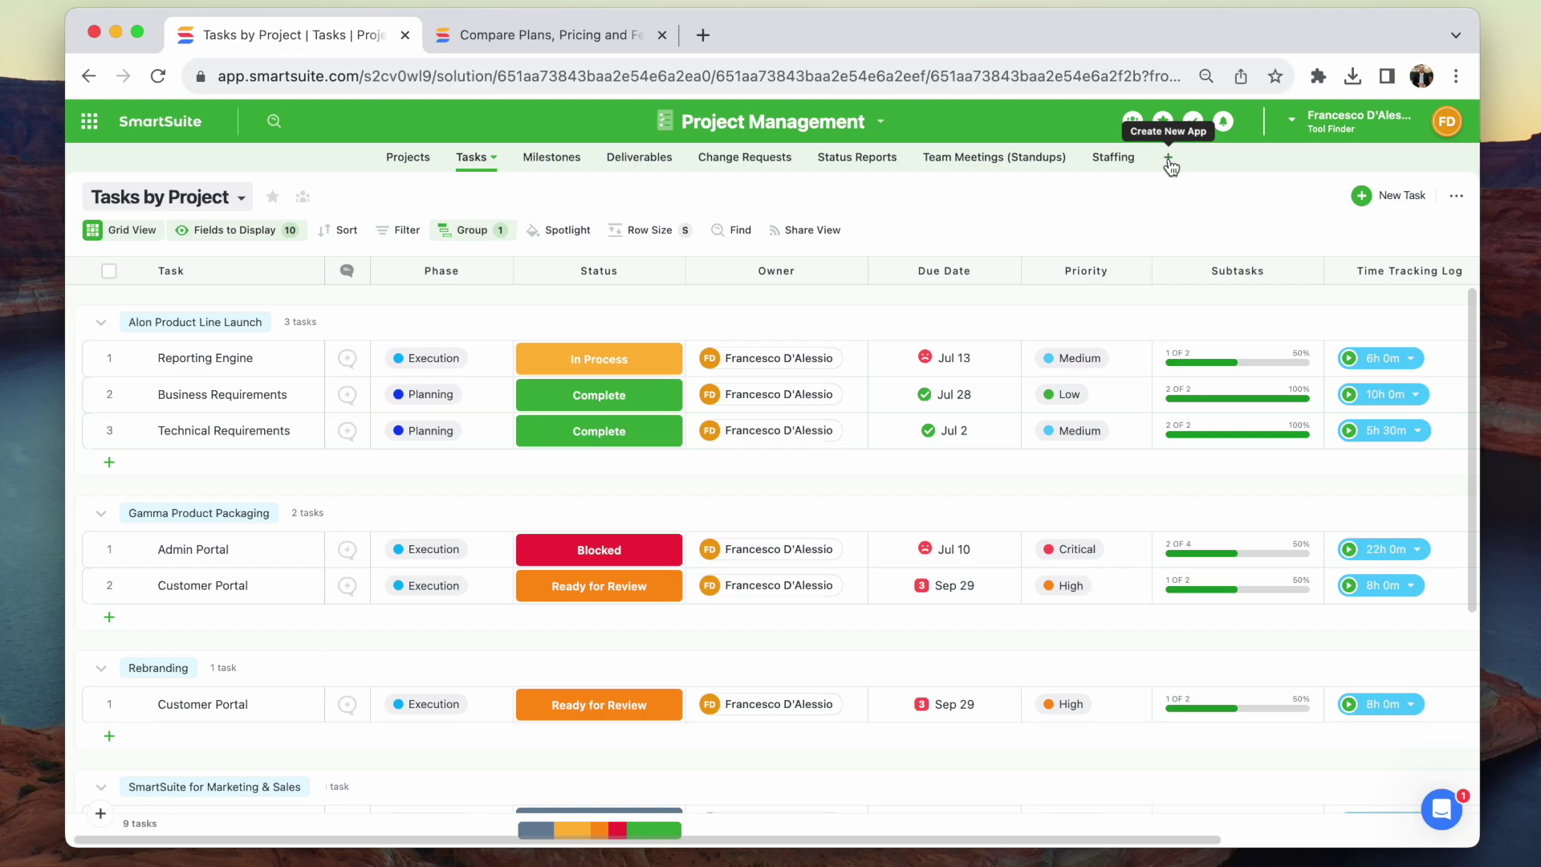
{"action": "left_click", "coordinate": [1168, 162]}
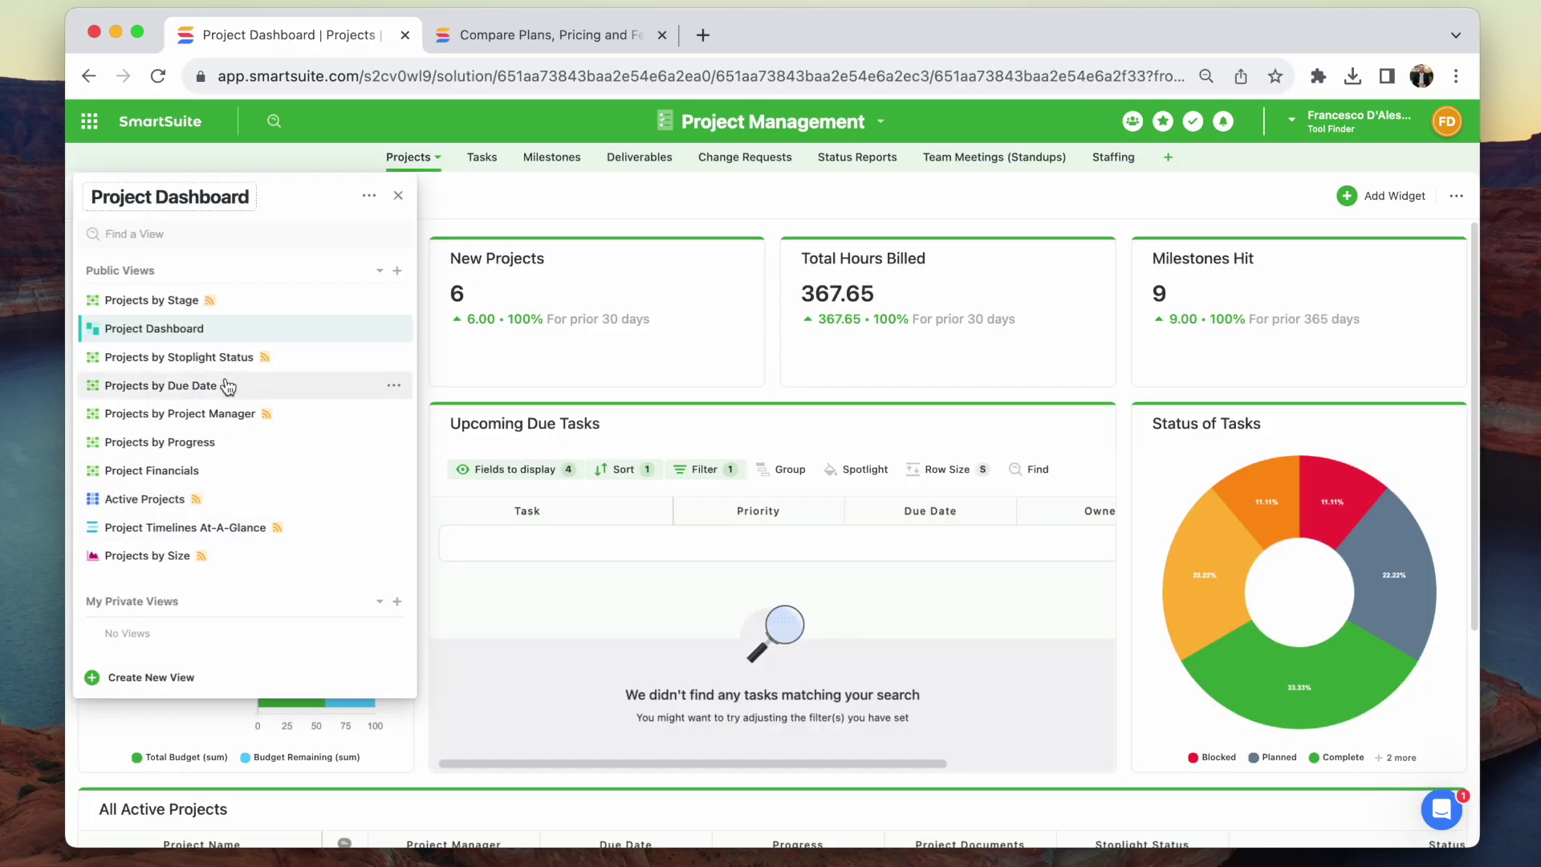
In the Projects by Due Date grid, raise Alon Product Line Launch's progress from 20 to 41.
{"action": "left_click", "coordinate": [241, 390]}
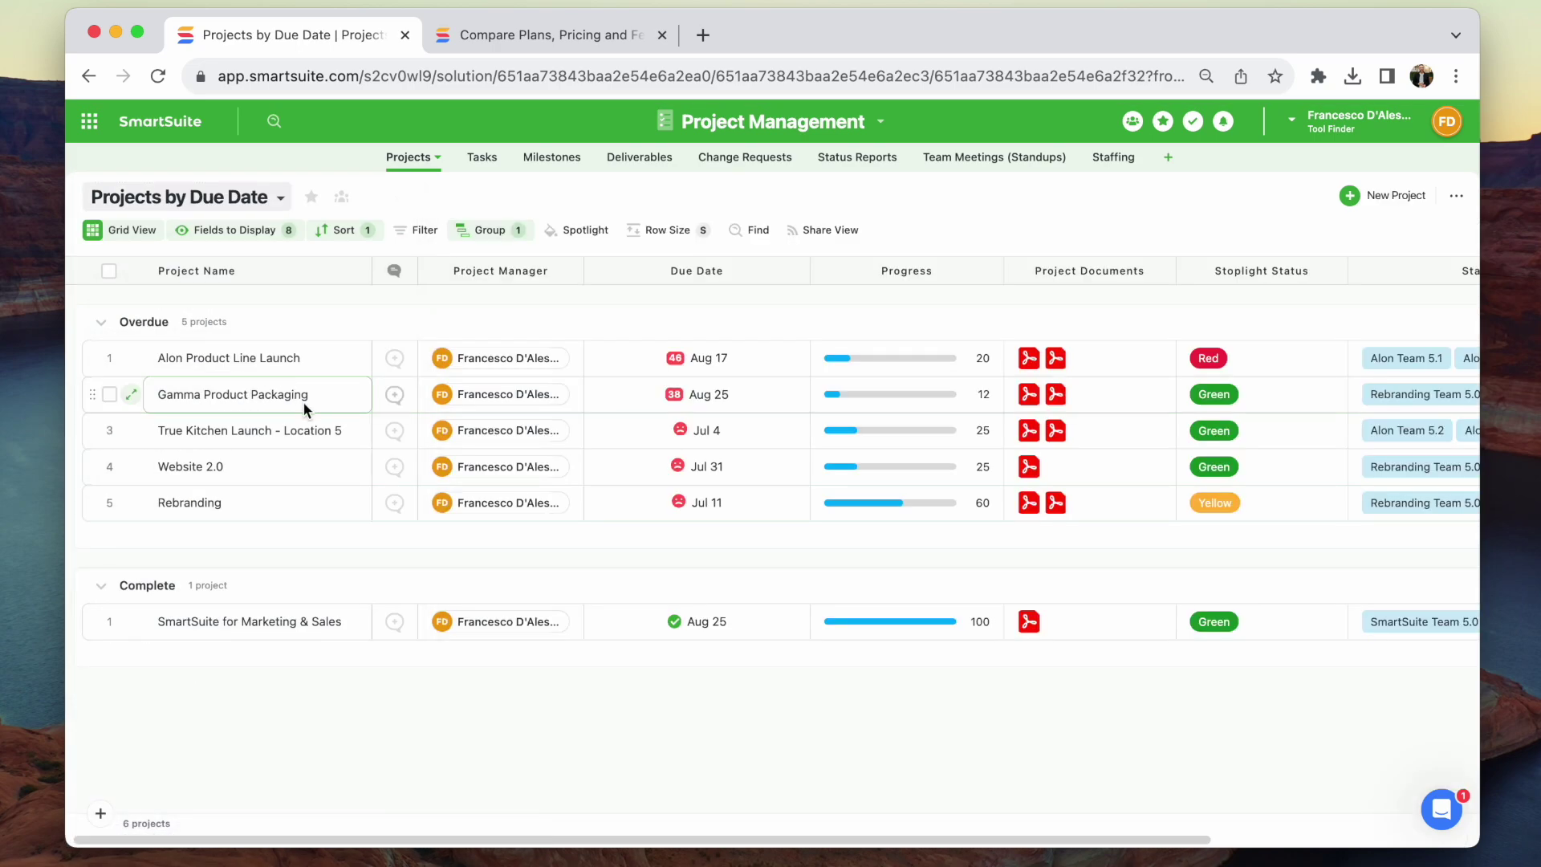
{"action": "left_click", "coordinate": [447, 482]}
{"action": "left_click", "coordinate": [476, 404]}
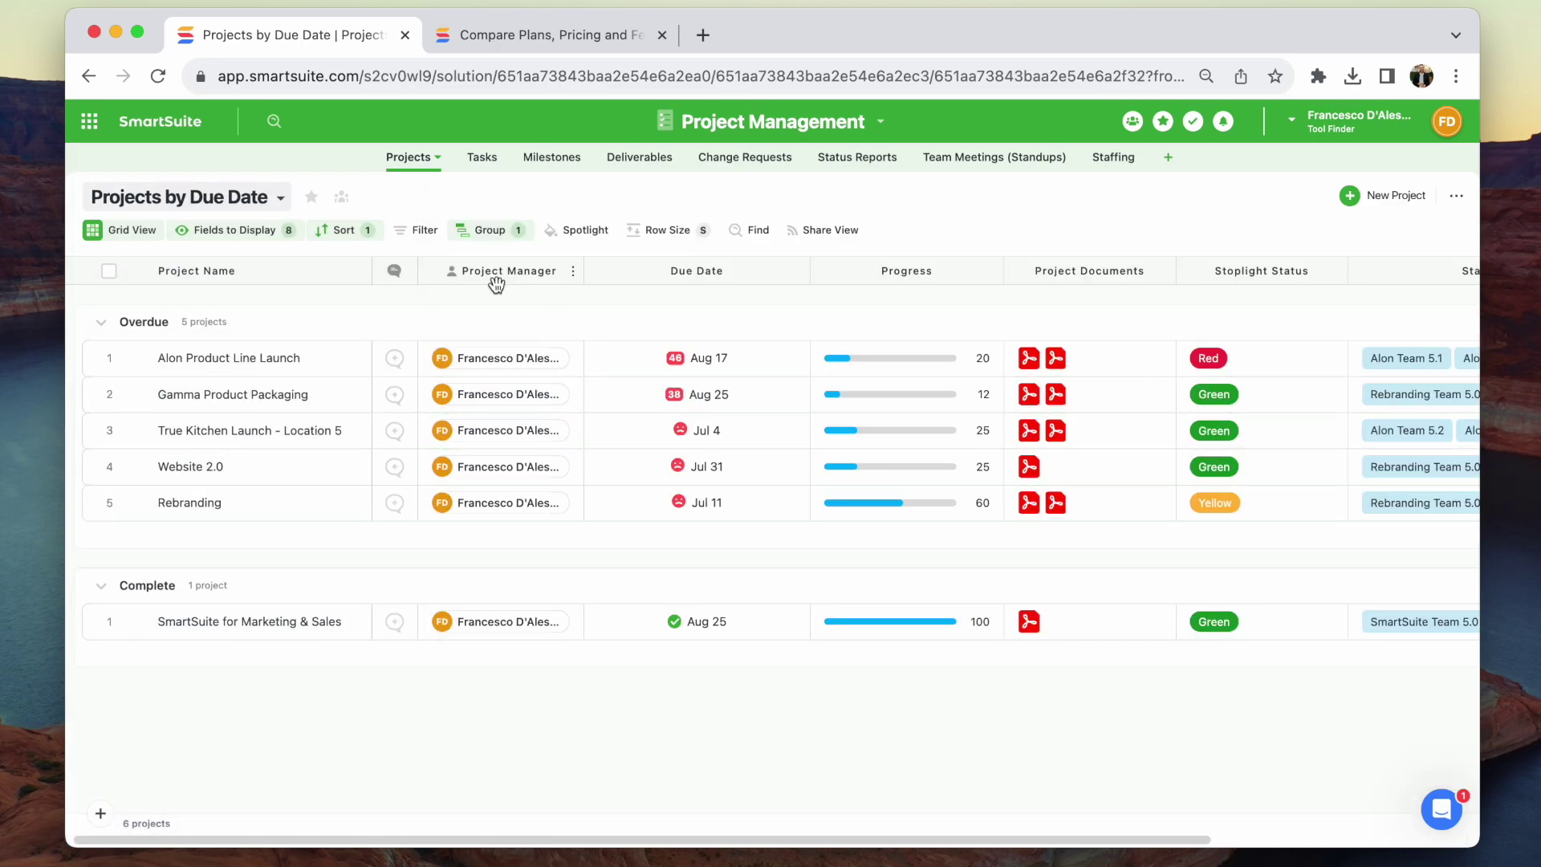
{"action": "left_click", "coordinate": [851, 357]}
{"action": "left_click_drag", "start_coordinate": [851, 358], "coordinate": [878, 358]}
{"action": "mouse_move", "coordinate": [710, 358]}
{"action": "scroll", "coordinate": [703, 364], "scroll_direction": "right", "scroll_amount": 5}
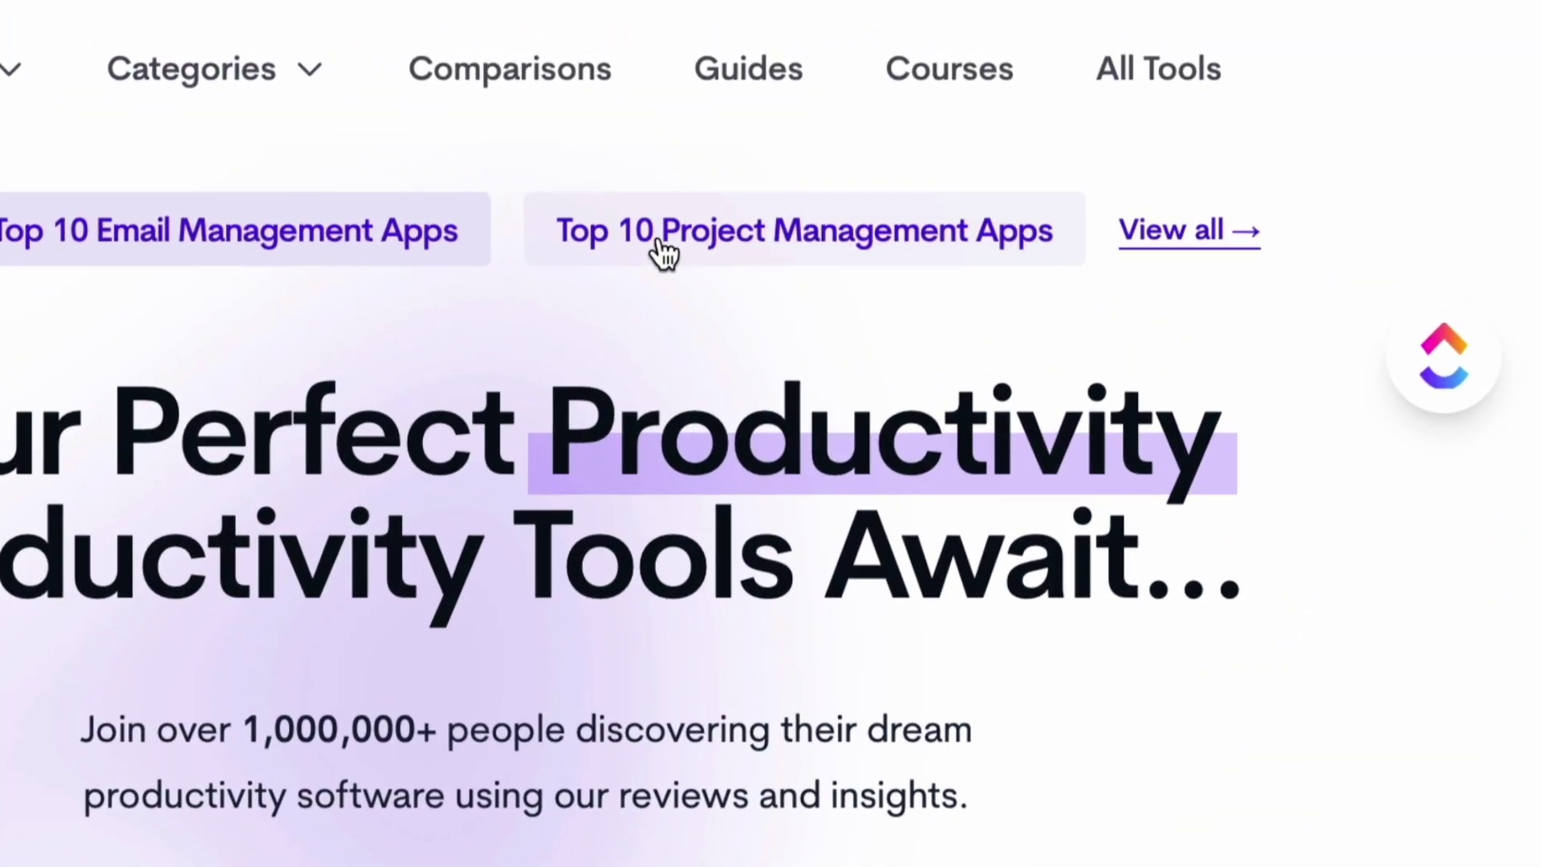
Read Tool Finder's best project management article, jumping to Wrike, its Key Takeaways and ClickUp.
{"action": "left_click", "coordinate": [665, 252]}
{"action": "left_click", "coordinate": [1202, 267]}
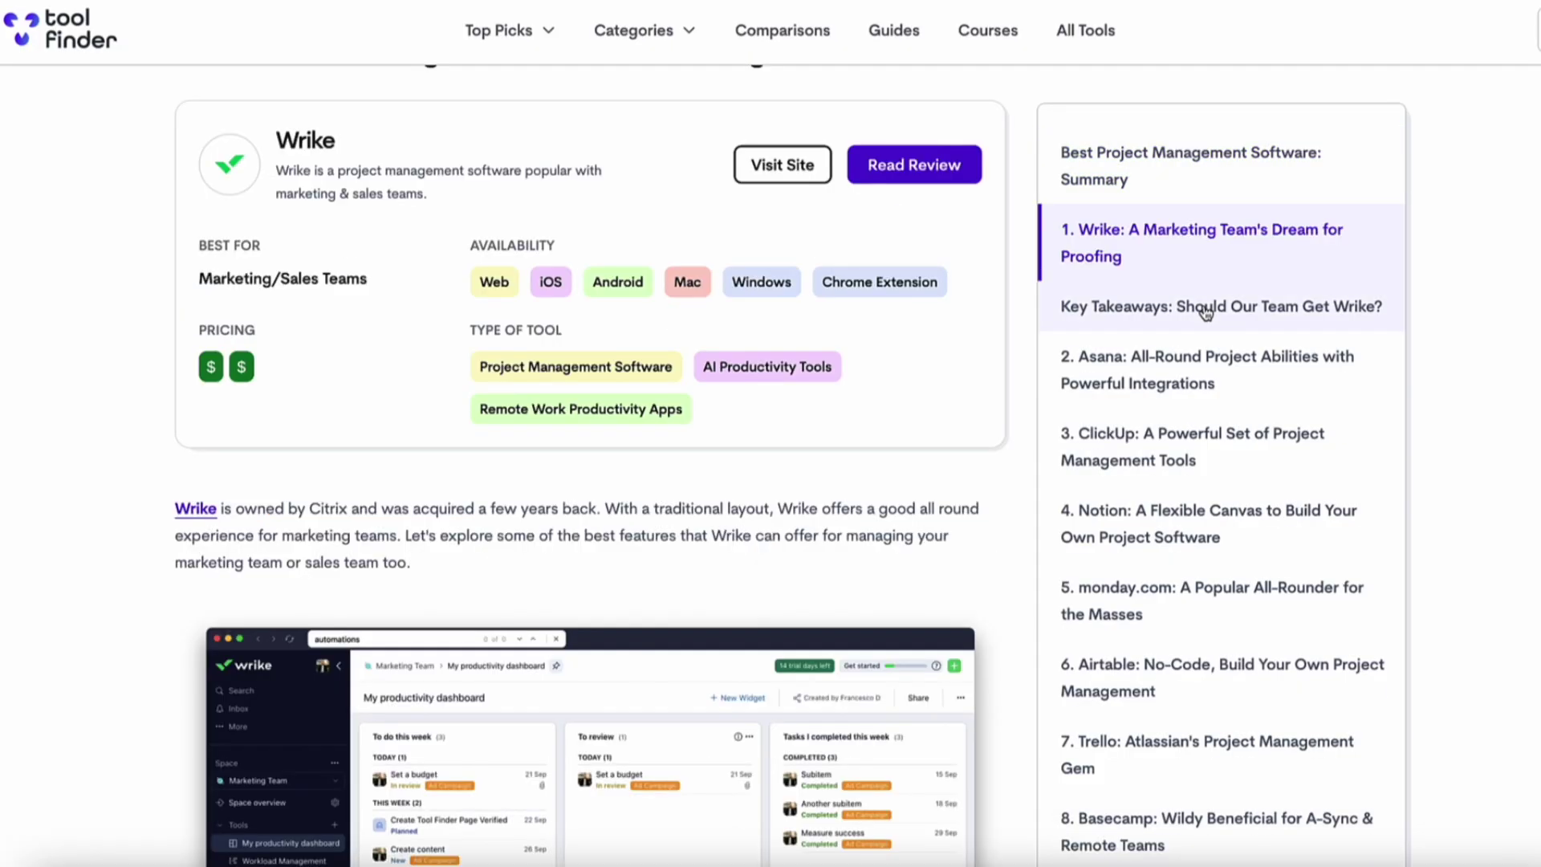
{"action": "left_click", "coordinate": [1204, 308]}
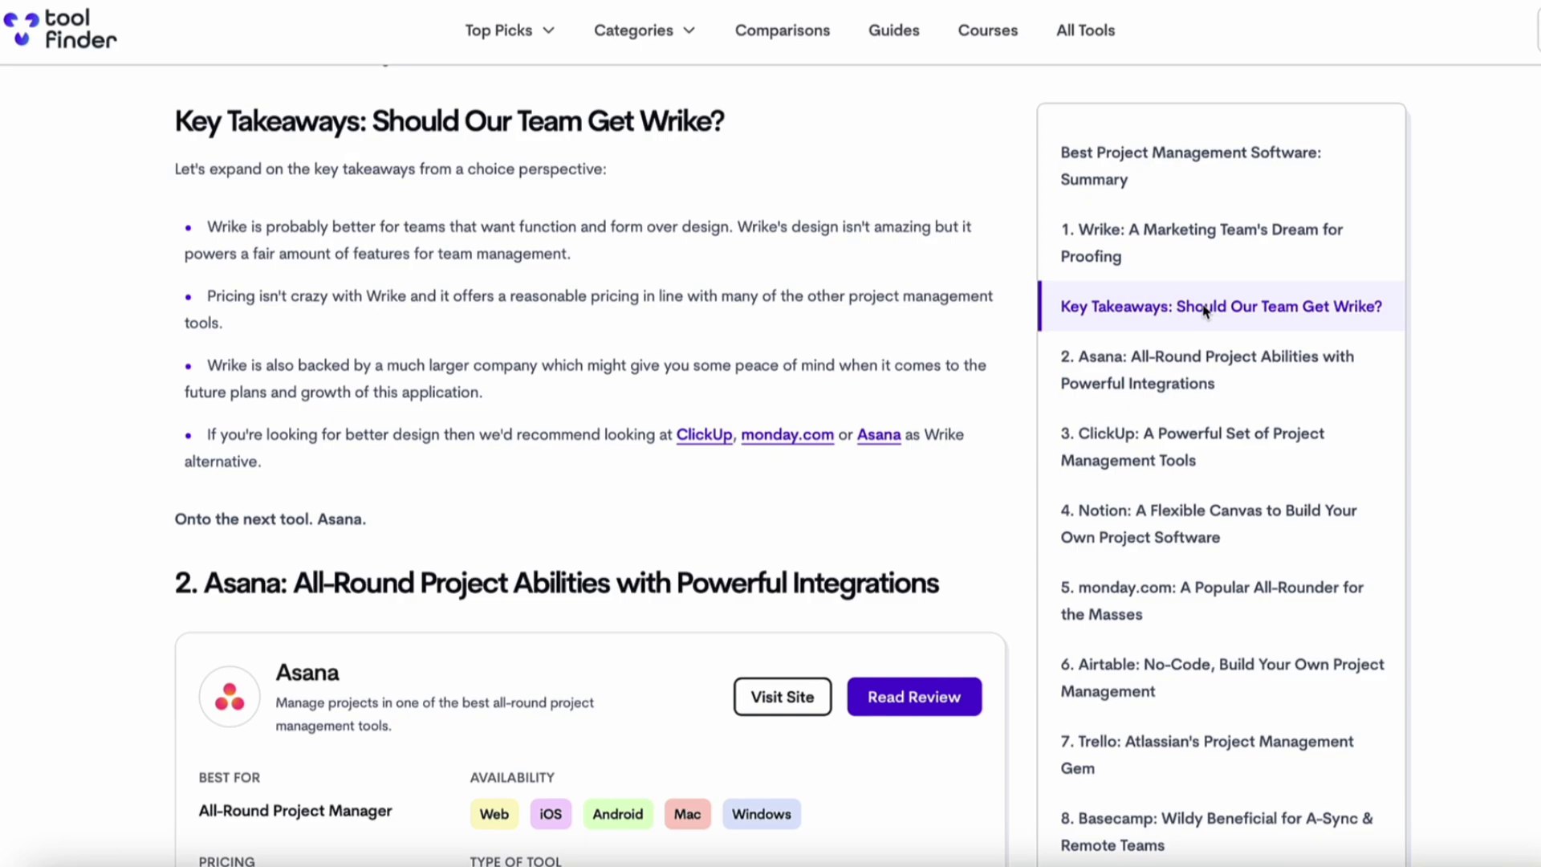
{"action": "left_click", "coordinate": [1176, 447]}
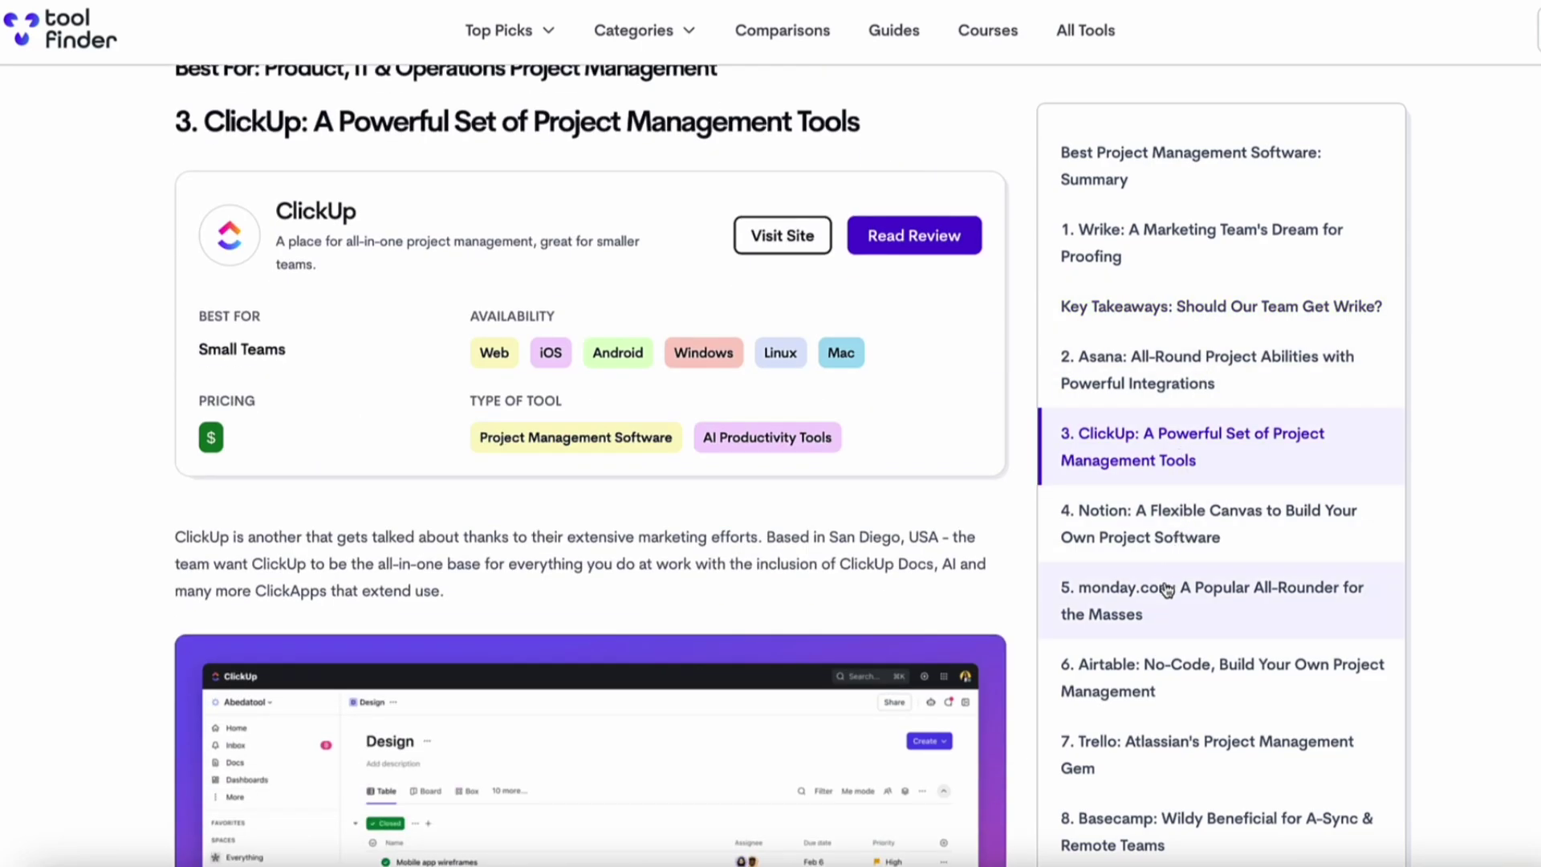